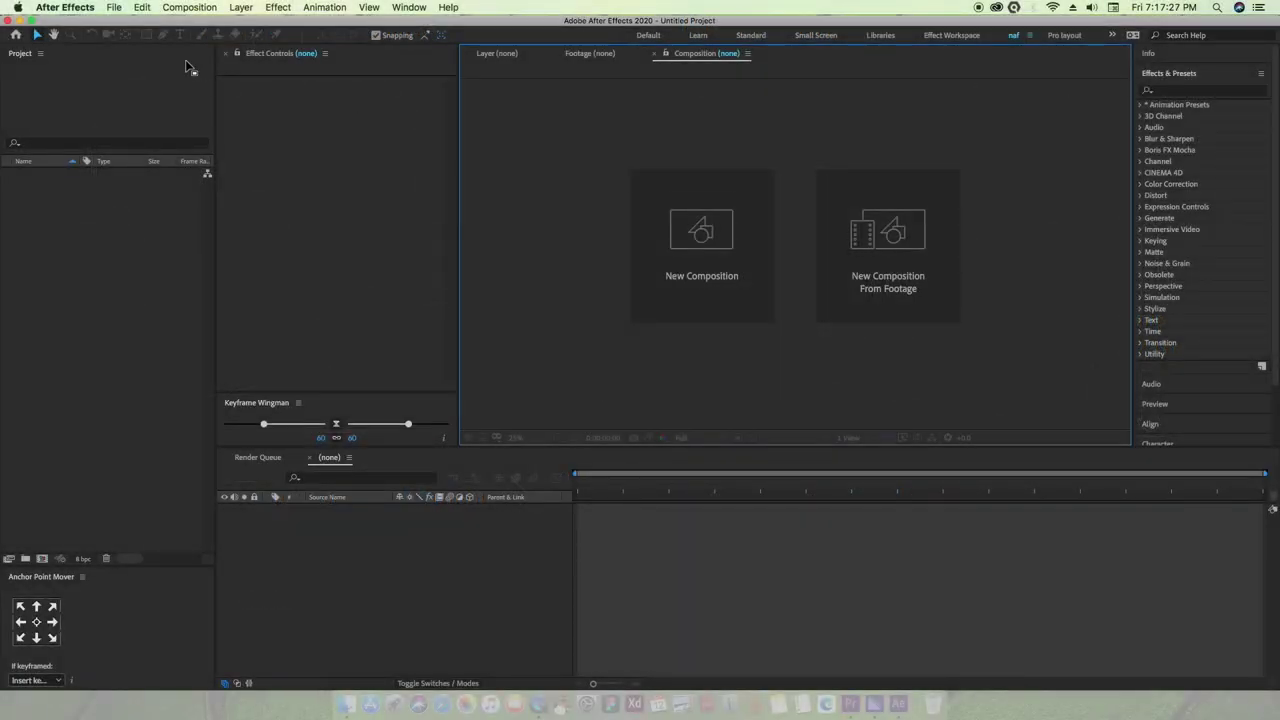
Open the recent Untitled Project.aep
{"action": "left_click", "coordinate": [117, 8]}
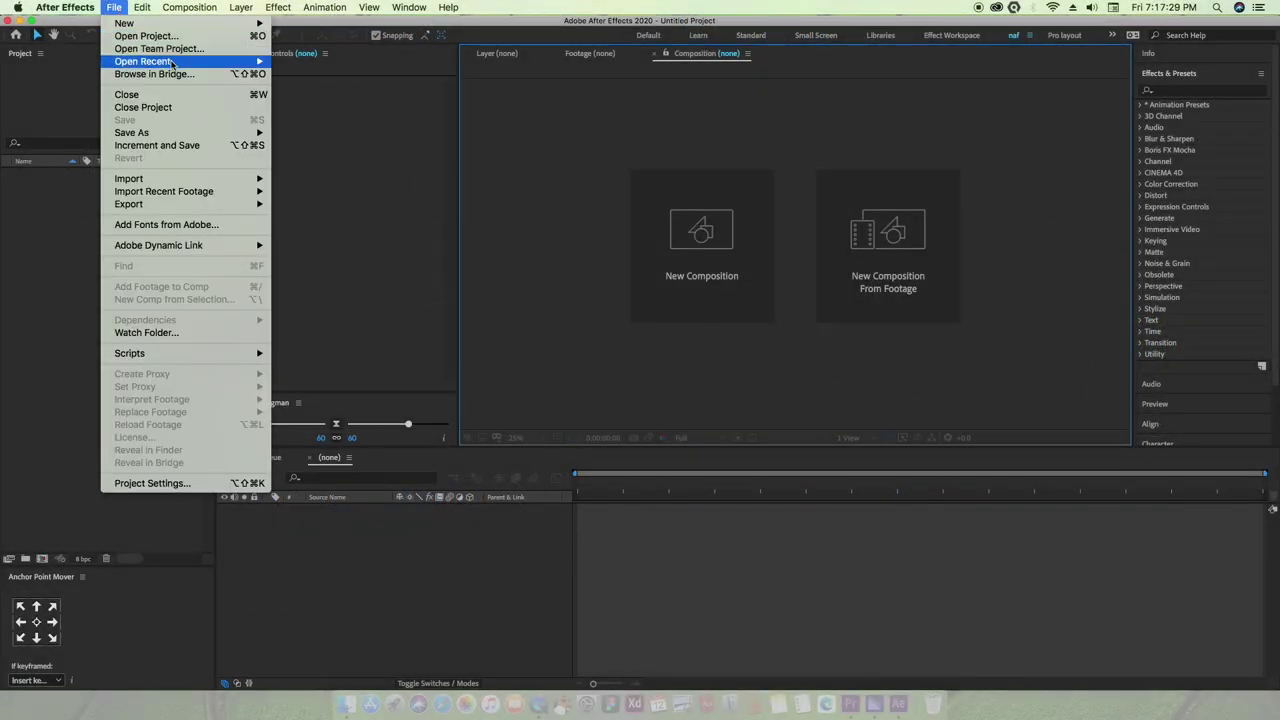
{"action": "mouse_move", "coordinate": [172, 63]}
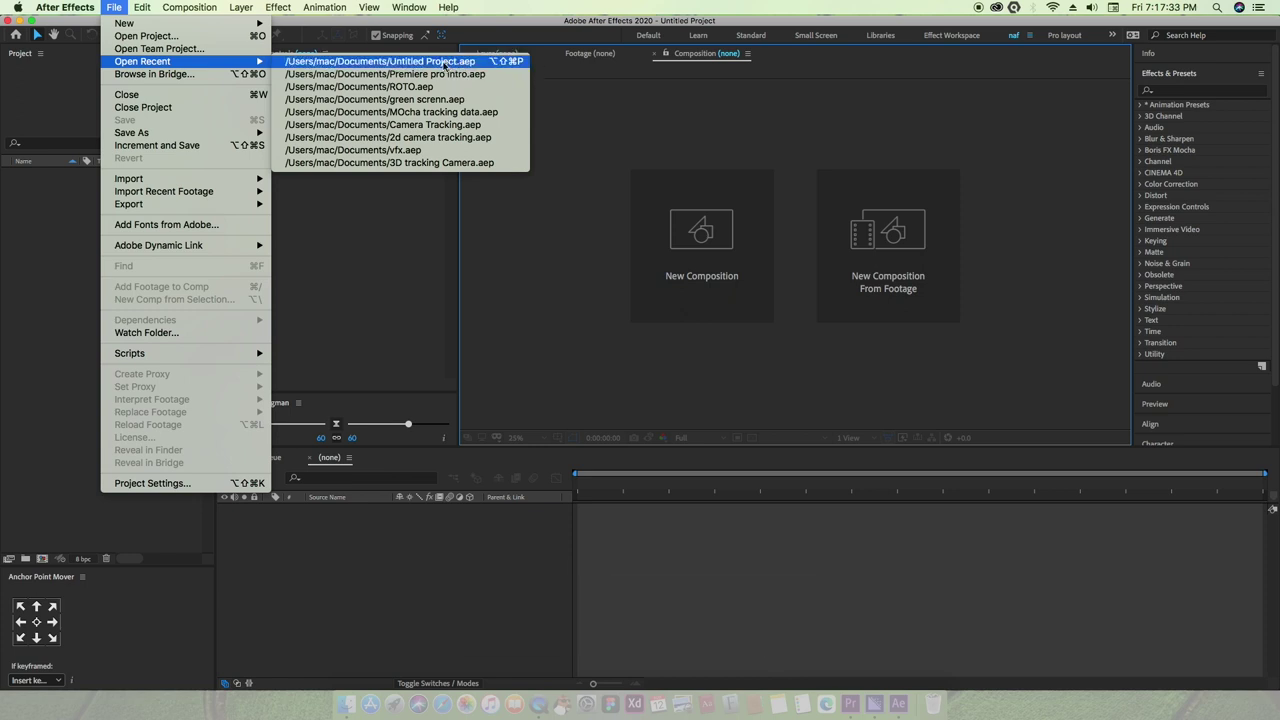
{"action": "left_click", "coordinate": [444, 63]}
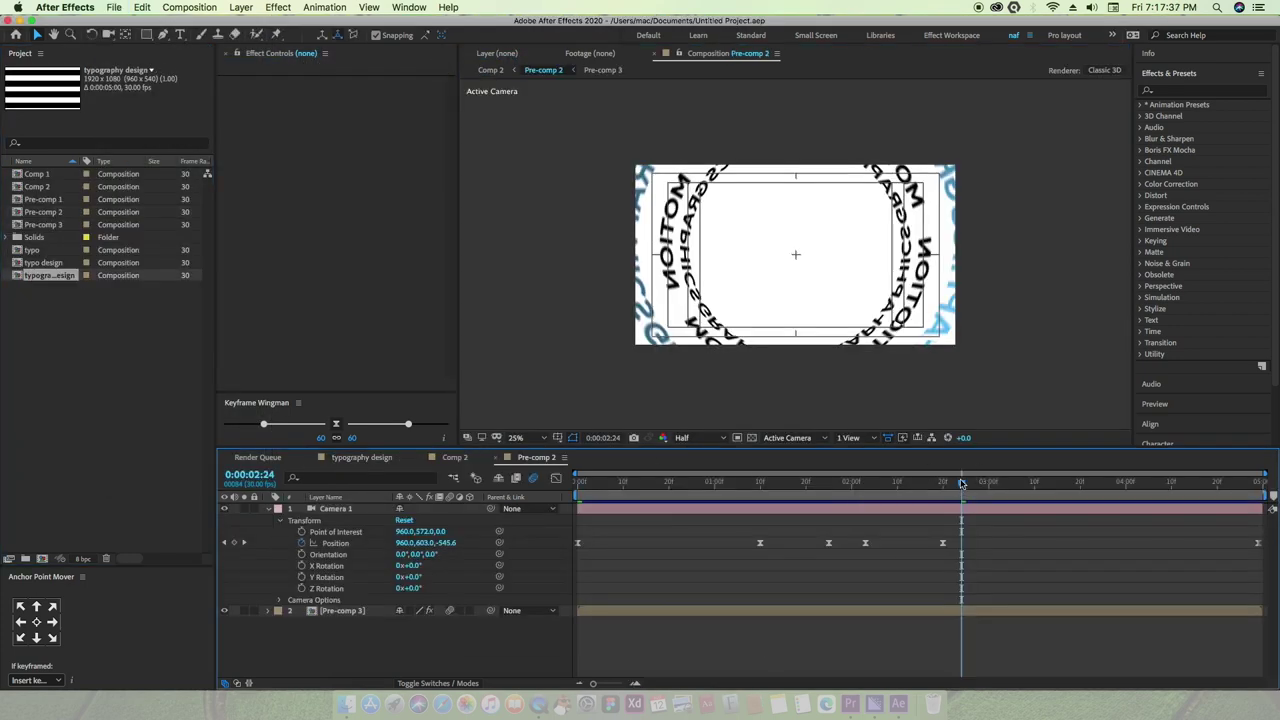
Preview Pre-comp 2's camera move through the text rings, then show the typography design comp
{"action": "left_click_drag", "start_coordinate": [961, 483], "coordinate": [560, 495]}
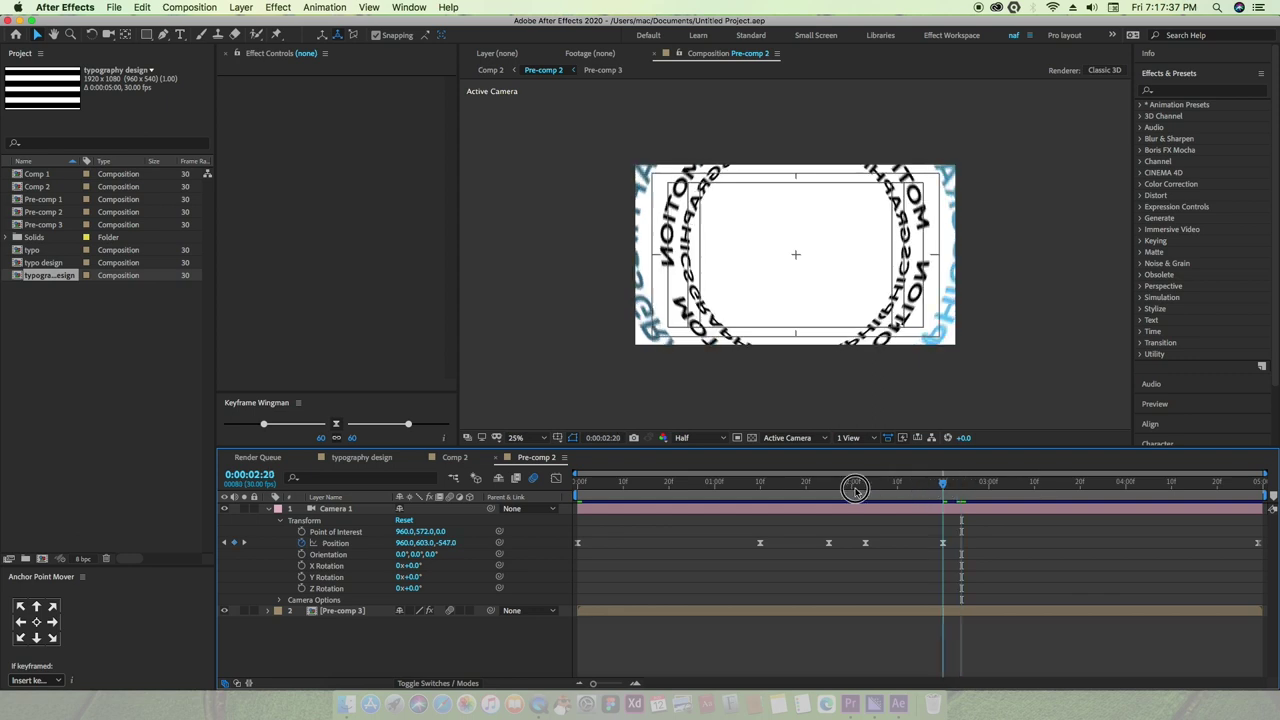
{"action": "key", "text": "space"}
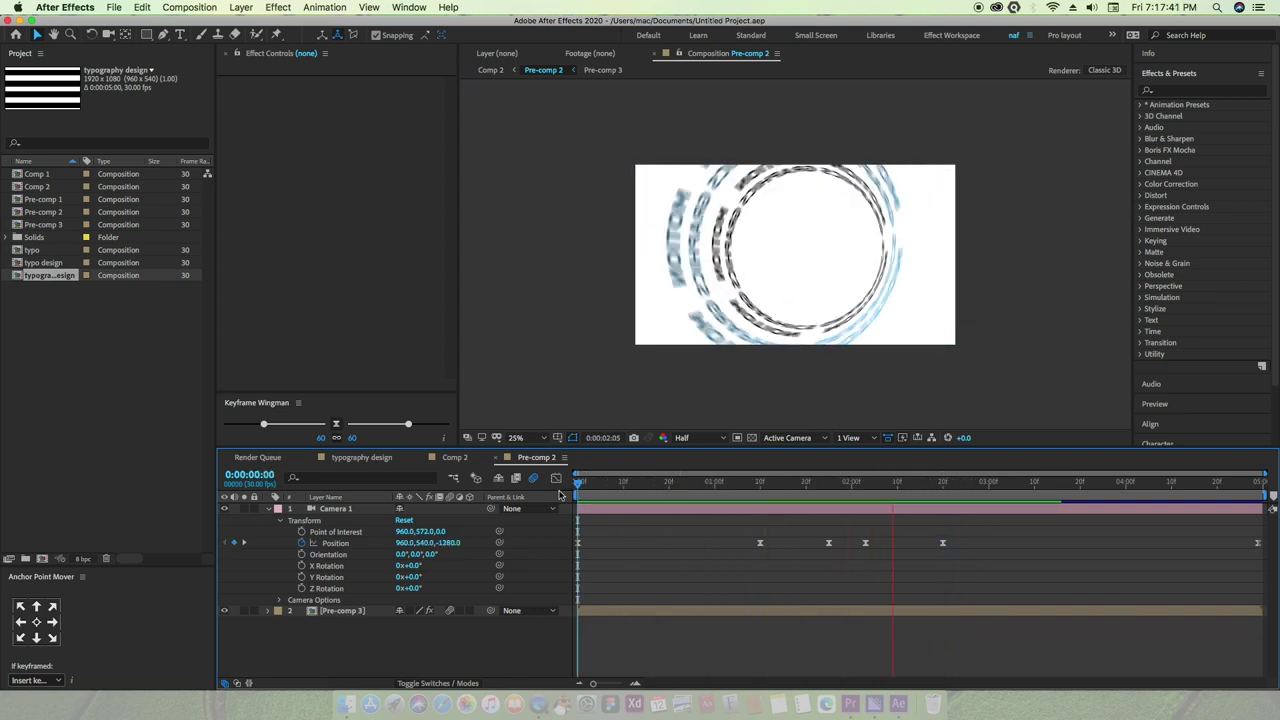
{"action": "left_click", "coordinate": [1033, 486]}
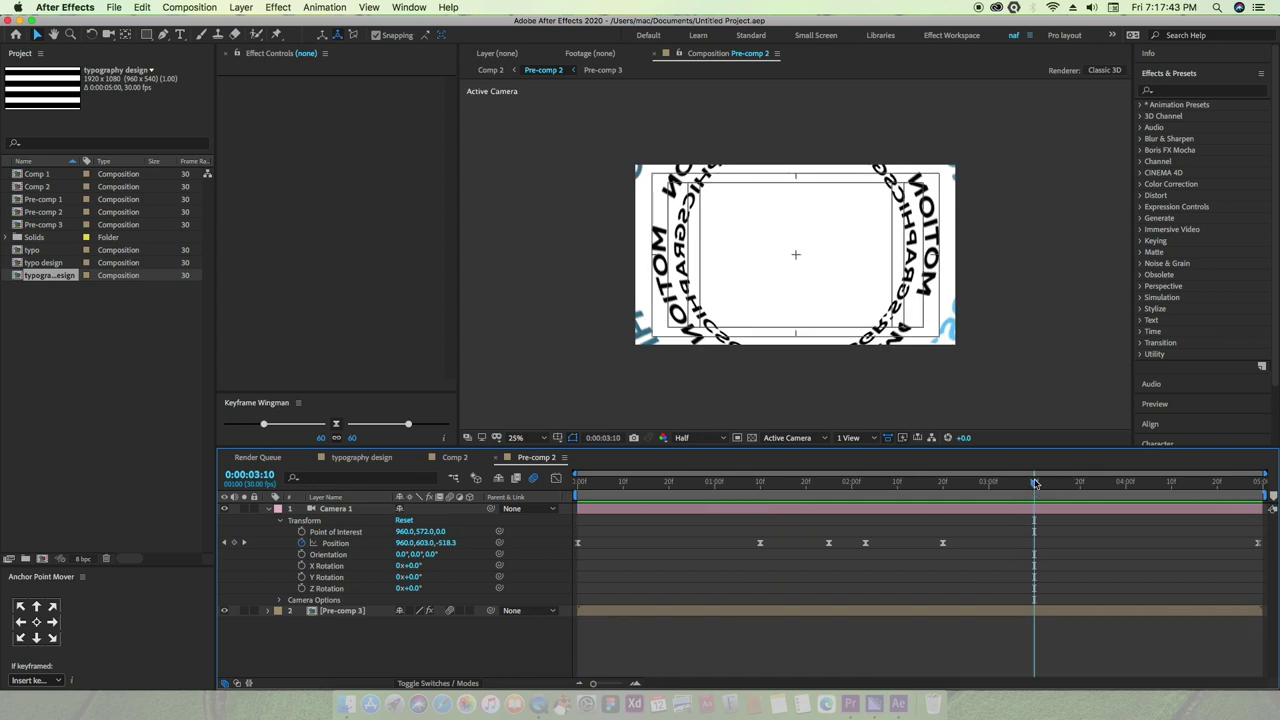
{"action": "left_click_drag", "start_coordinate": [1035, 484], "coordinate": [578, 486]}
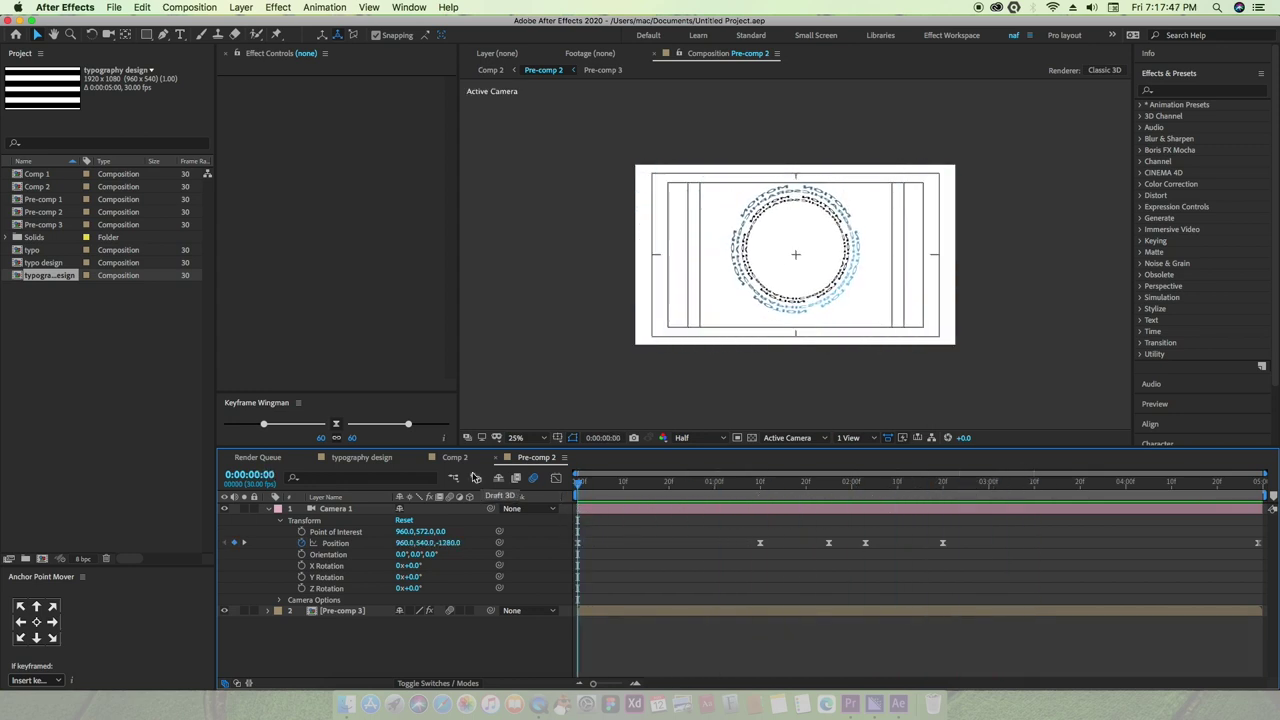
{"action": "left_click", "coordinate": [455, 457]}
{"action": "left_click", "coordinate": [394, 459]}
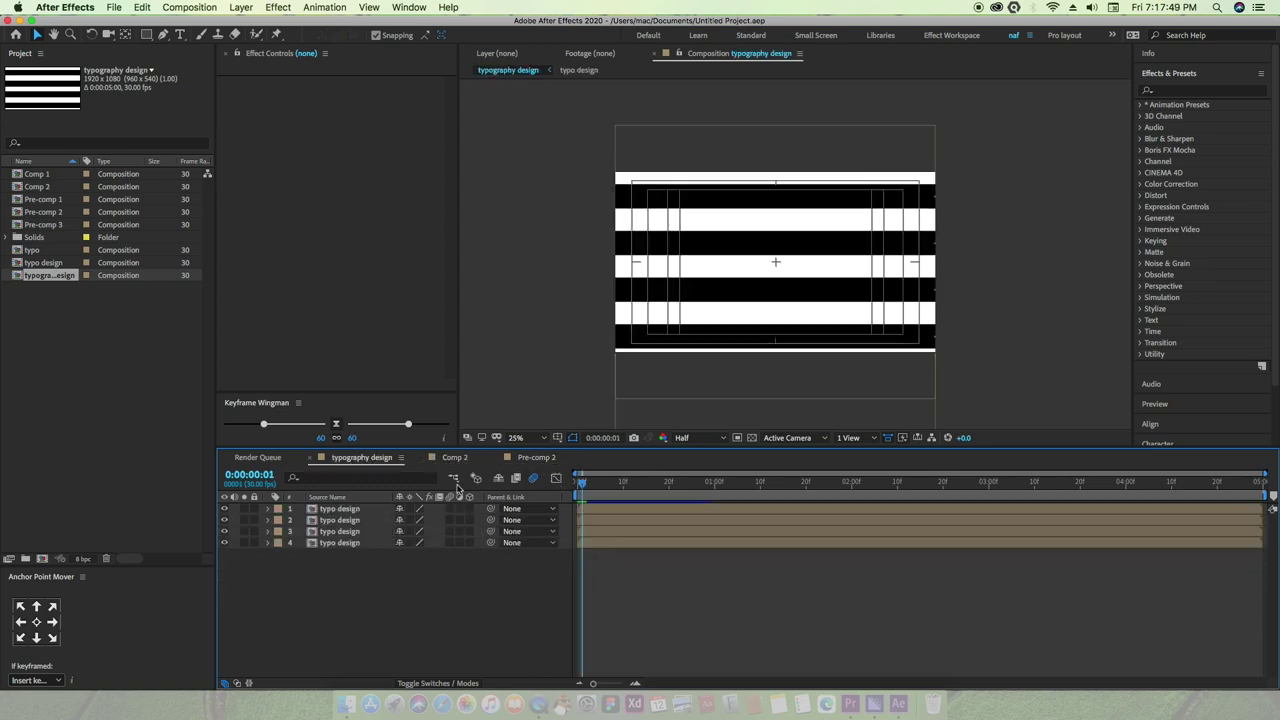
Preview the scrolling text stripes and scrub Pre-comp 2's ring animation
{"action": "key", "text": "space"}
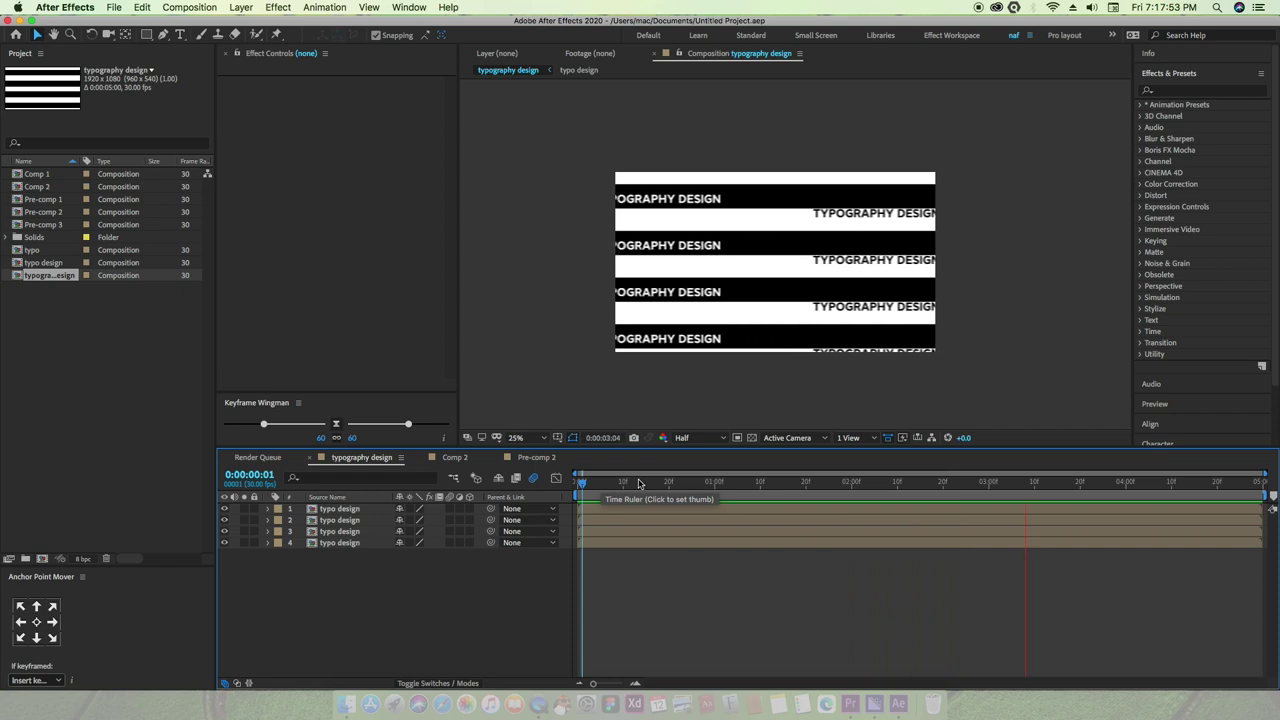
{"action": "key", "text": "space"}
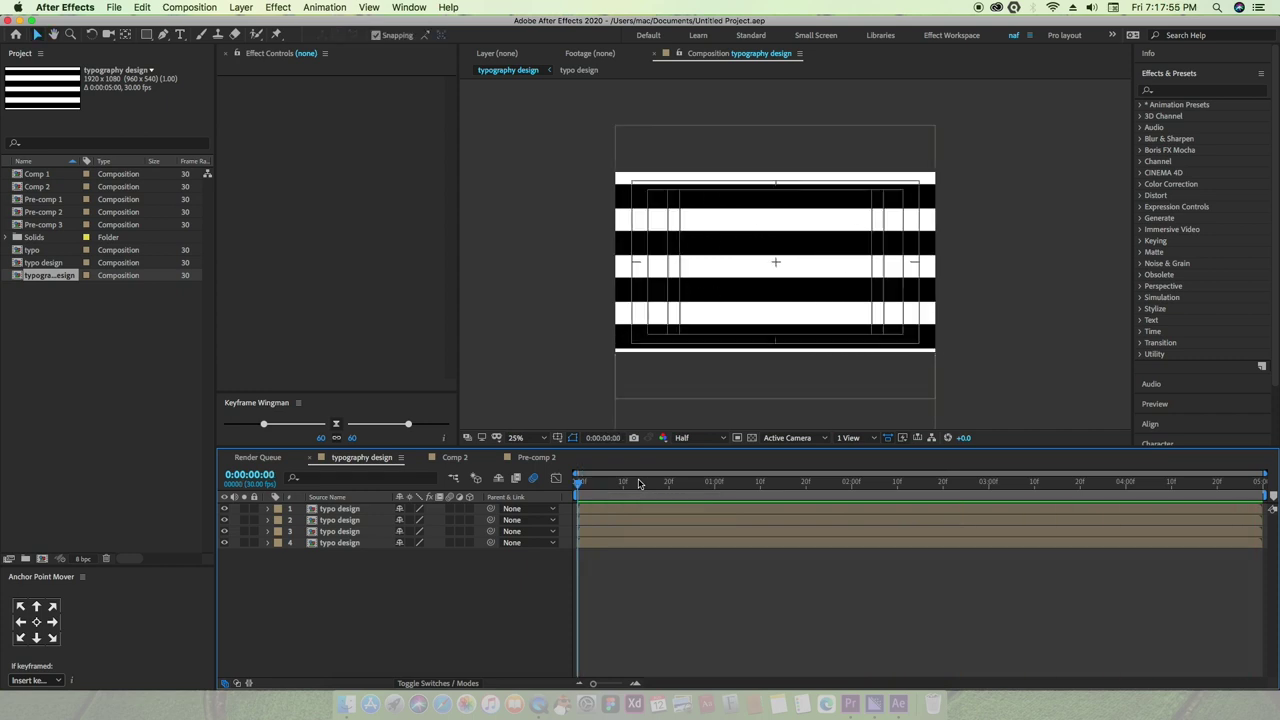
{"action": "left_click", "coordinate": [537, 457]}
{"action": "left_click", "coordinate": [595, 485]}
{"action": "mouse_move", "coordinate": [595, 485]}
{"action": "left_mouse_down"}
{"action": "mouse_move", "coordinate": [643, 485]}
{"action": "mouse_move", "coordinate": [577, 485]}
{"action": "left_mouse_up"}
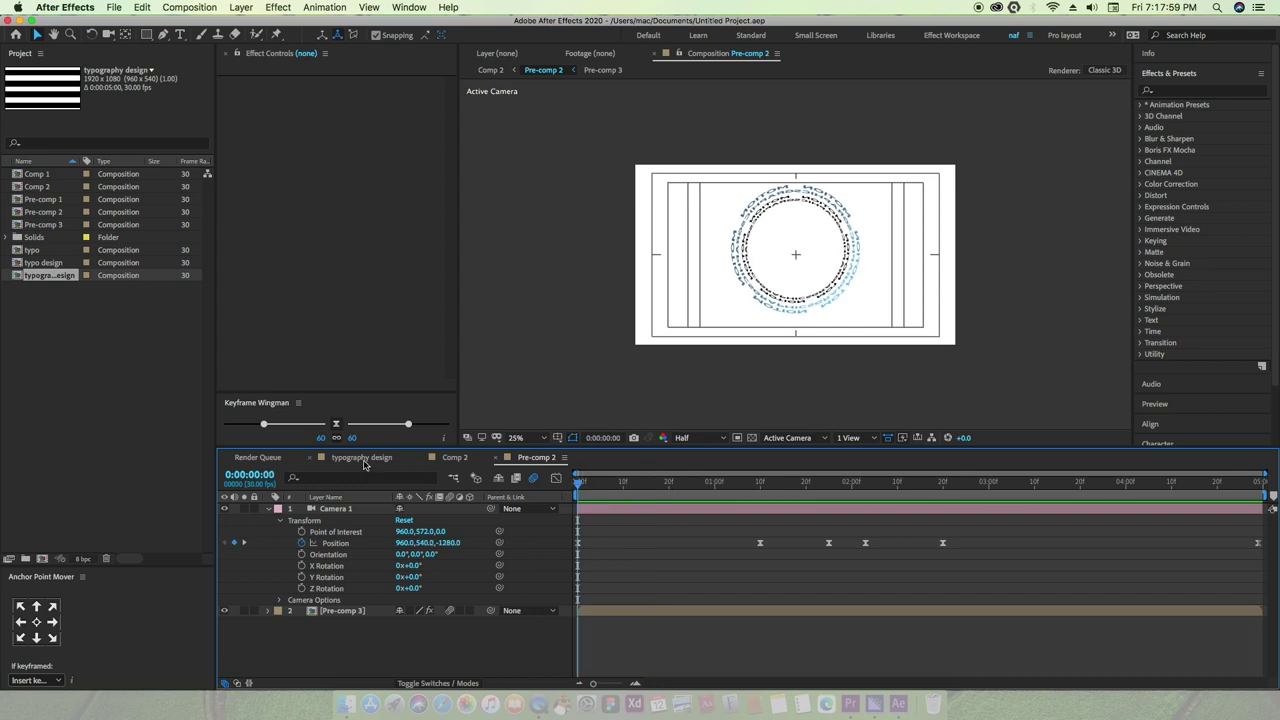
{"action": "left_click", "coordinate": [362, 457]}
Pre-compose the four typo design layers into a comp named 'typography motion'
{"action": "left_click_drag", "start_coordinate": [357, 555], "coordinate": [335, 509]}
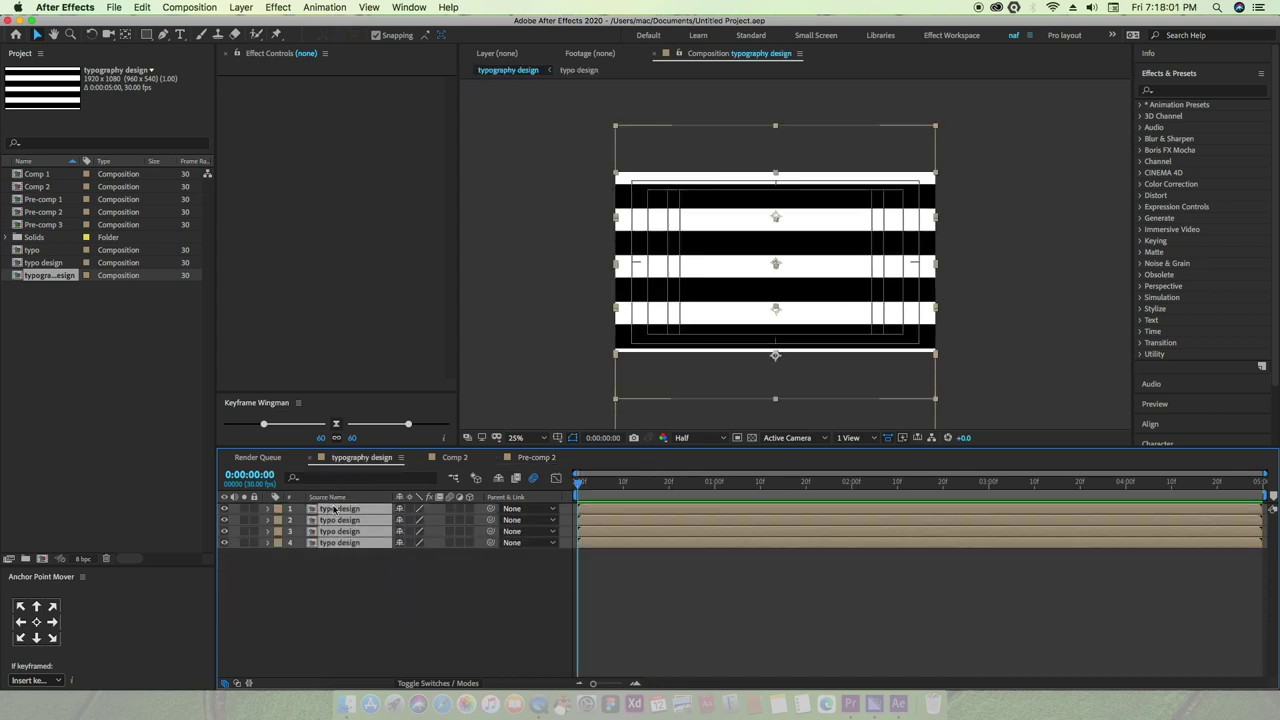
{"action": "right_click", "coordinate": [335, 509]}
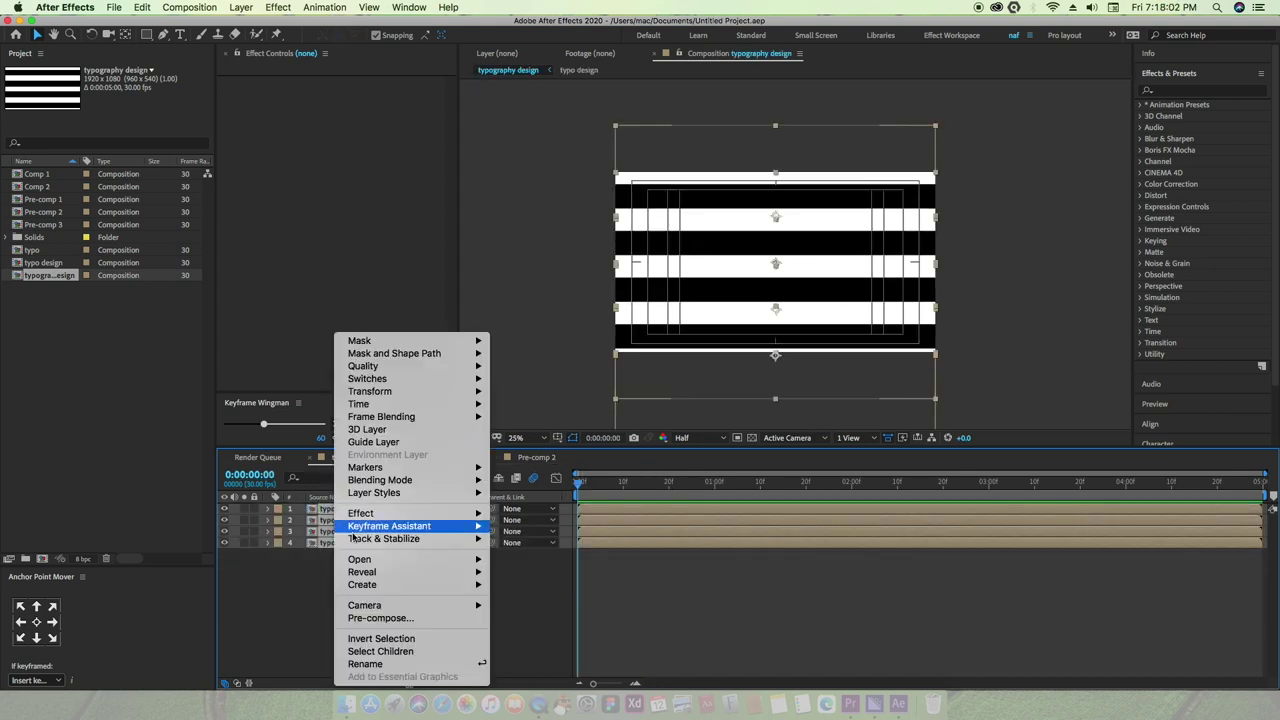
{"action": "left_click", "coordinate": [379, 619]}
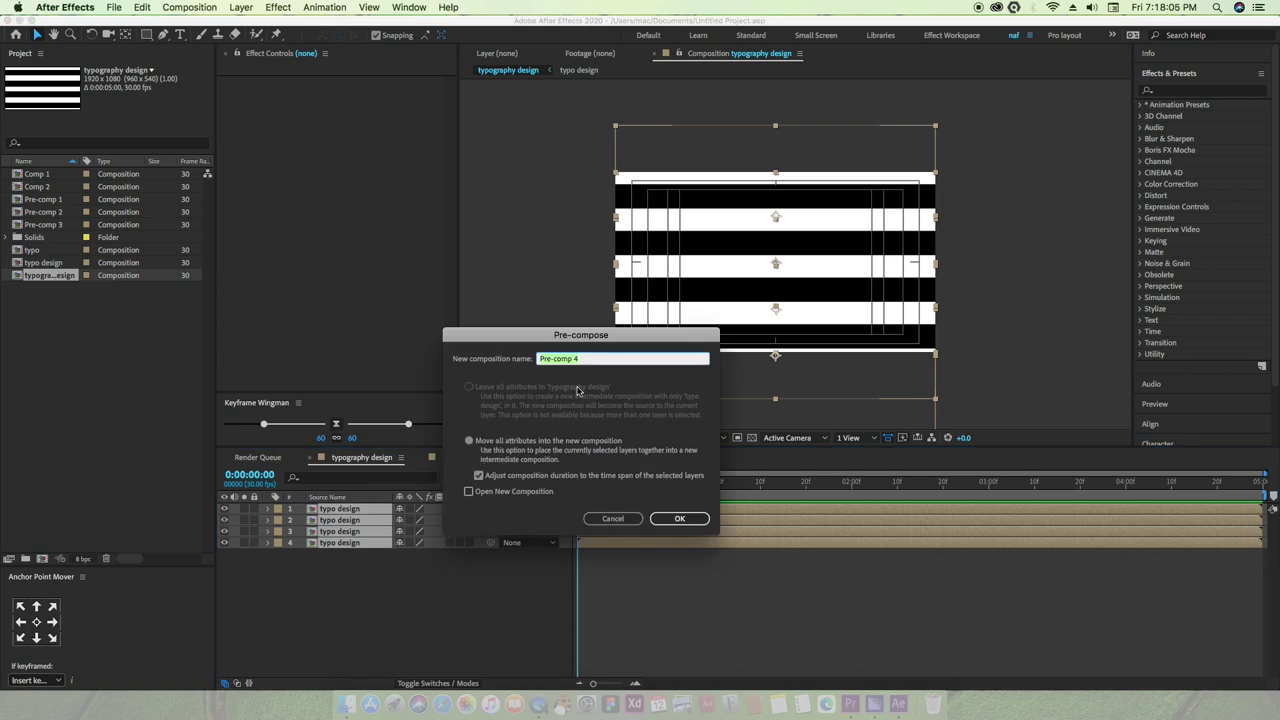
{"action": "key", "text": "BackSpace"}
{"action": "type", "text": "typography motion"}
{"action": "left_click", "coordinate": [686, 519]}
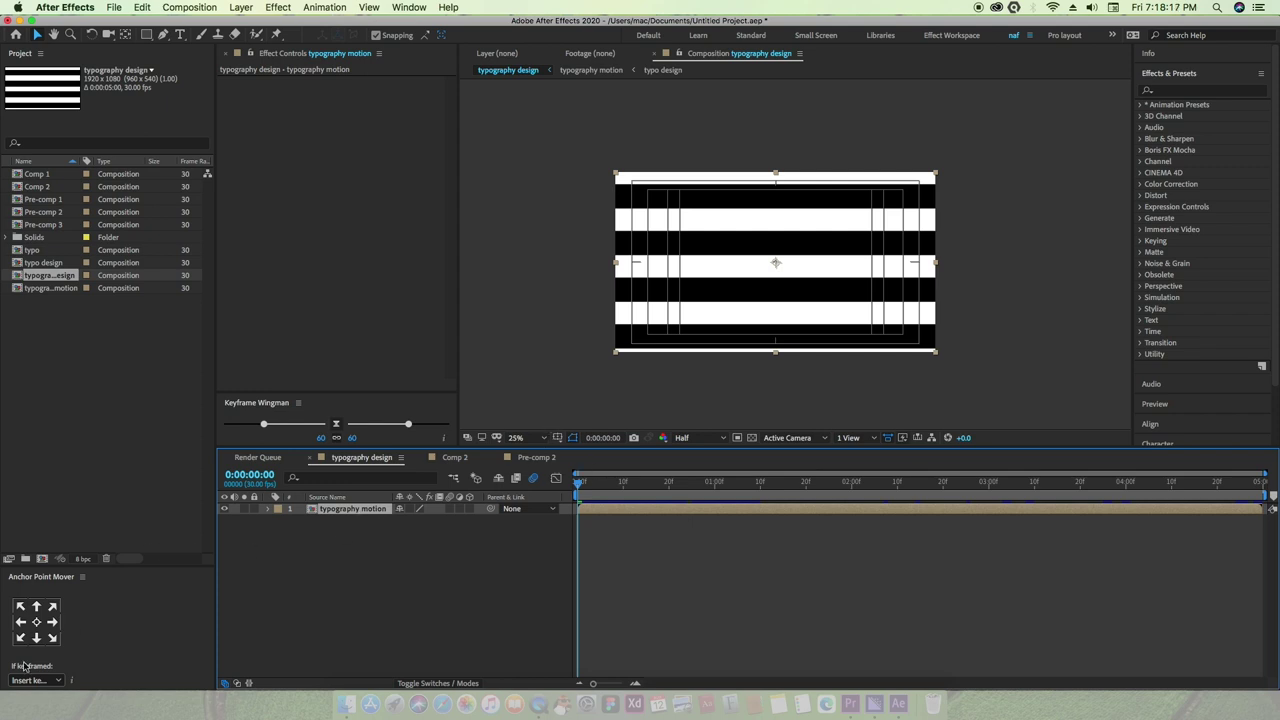
{"action": "left_click", "coordinate": [42, 558]}
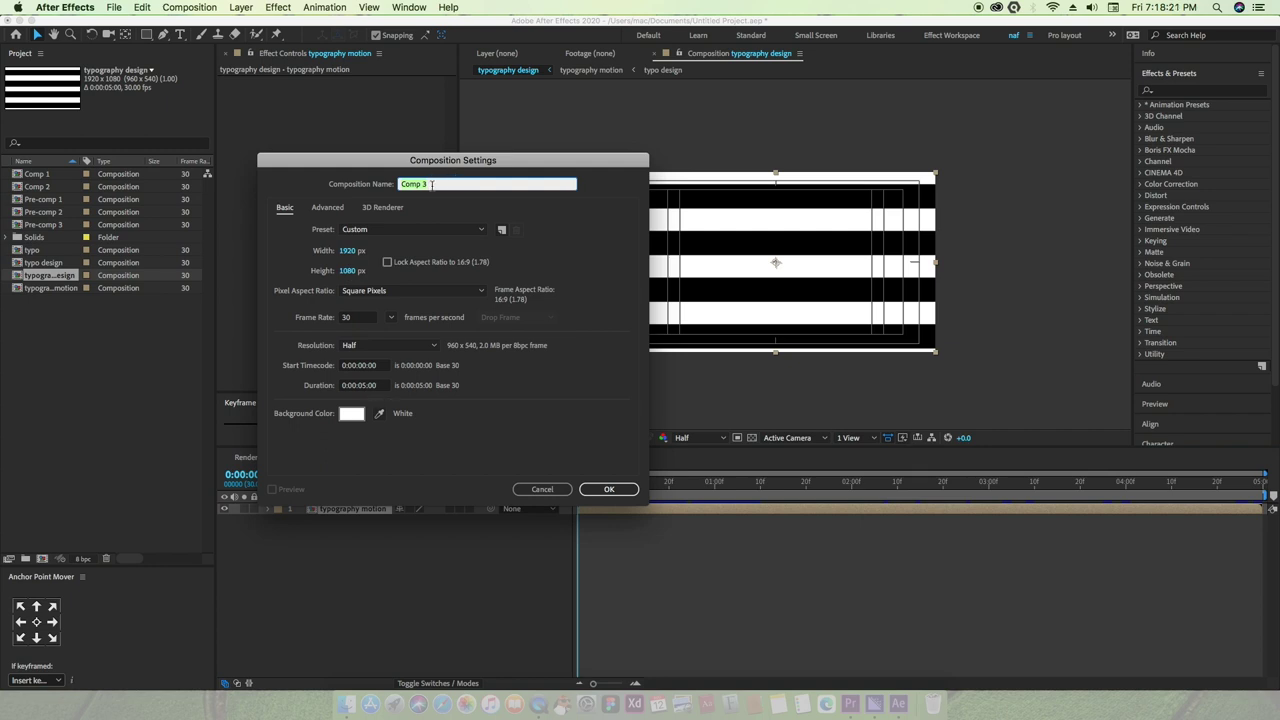
Name the new 1920×1080 comp 'typo', preview its typography motion layer, then go to Pre-comp 2
{"action": "key", "text": "BackSpace"}
{"action": "left_click", "coordinate": [610, 488]}
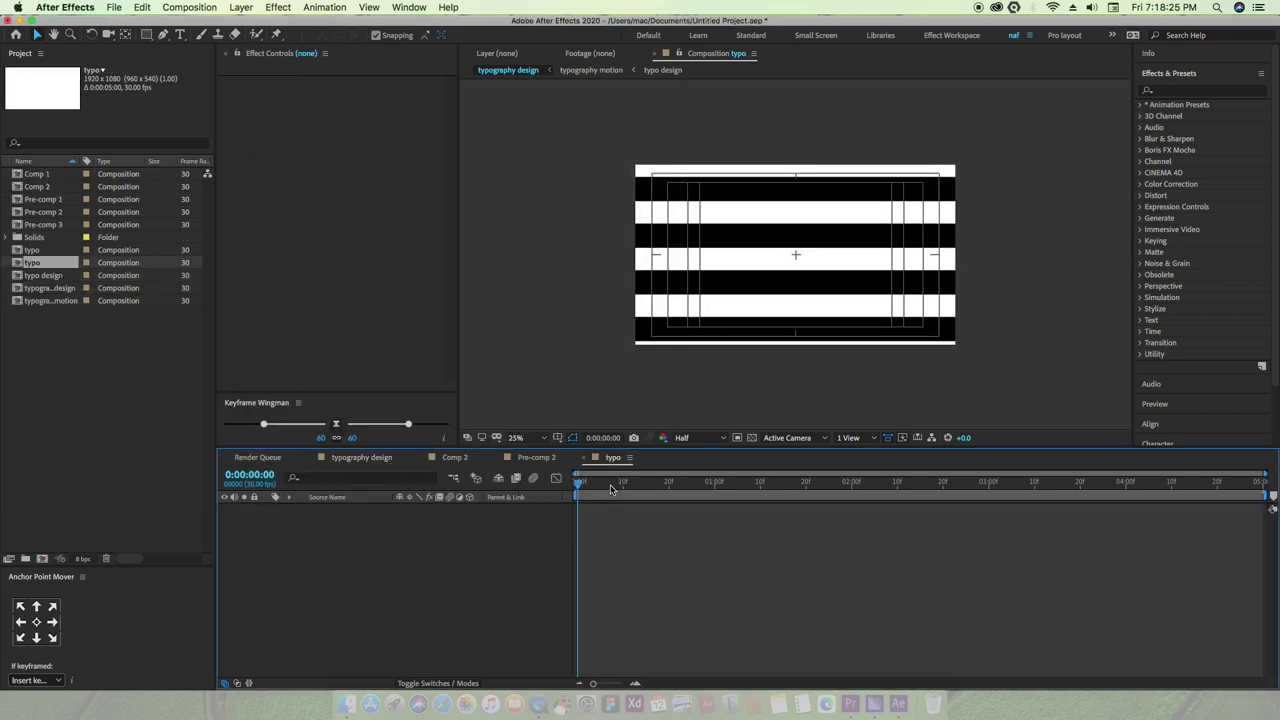
{"action": "left_click", "coordinate": [355, 460]}
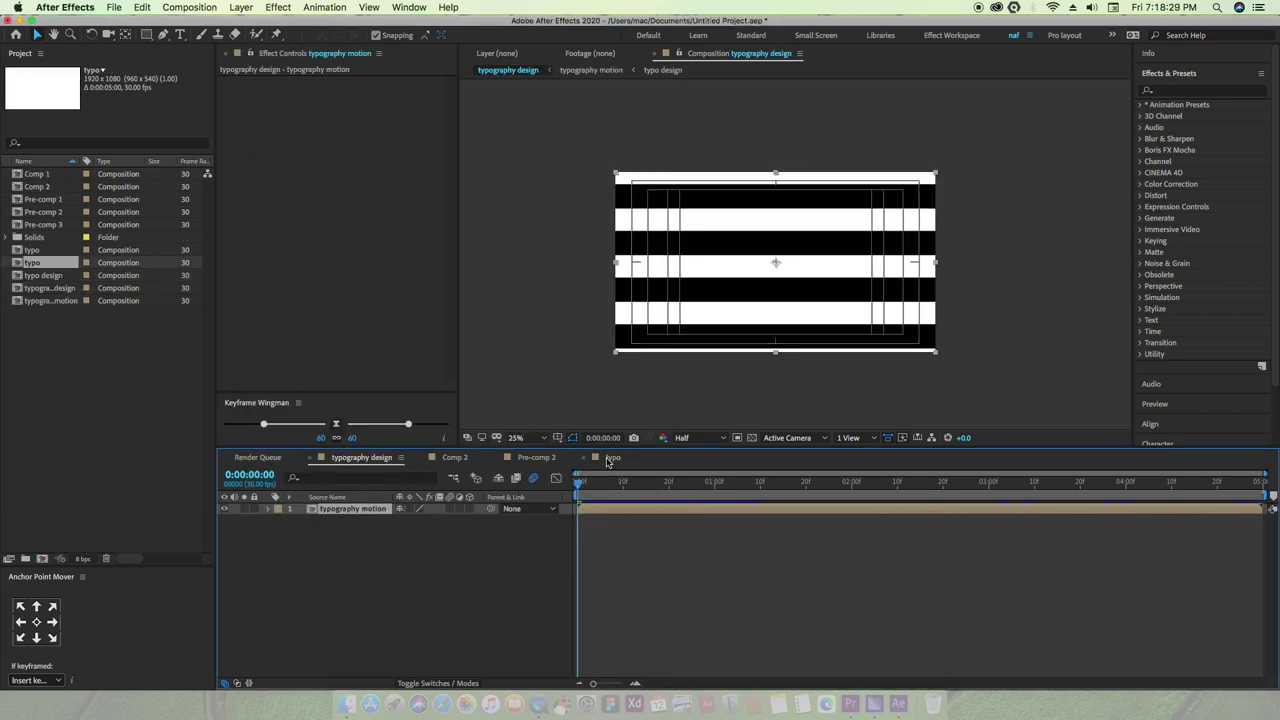
{"action": "left_click", "coordinate": [610, 458]}
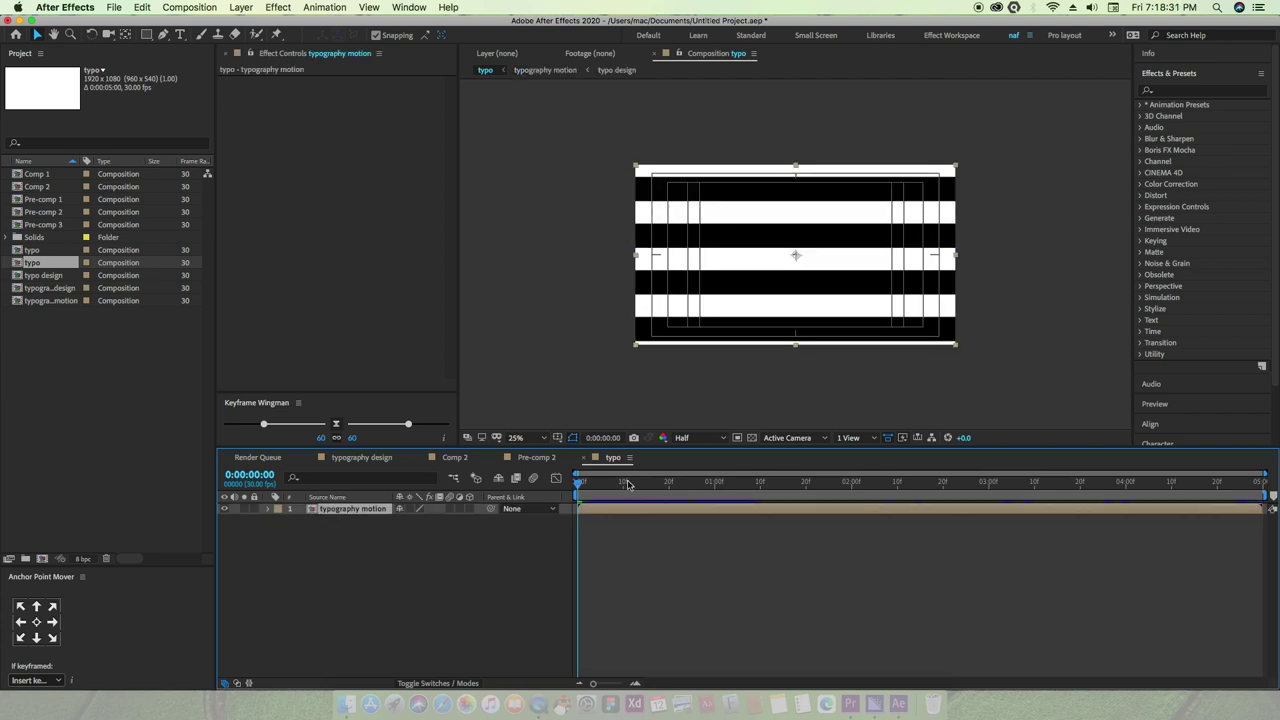
{"action": "key", "text": "space"}
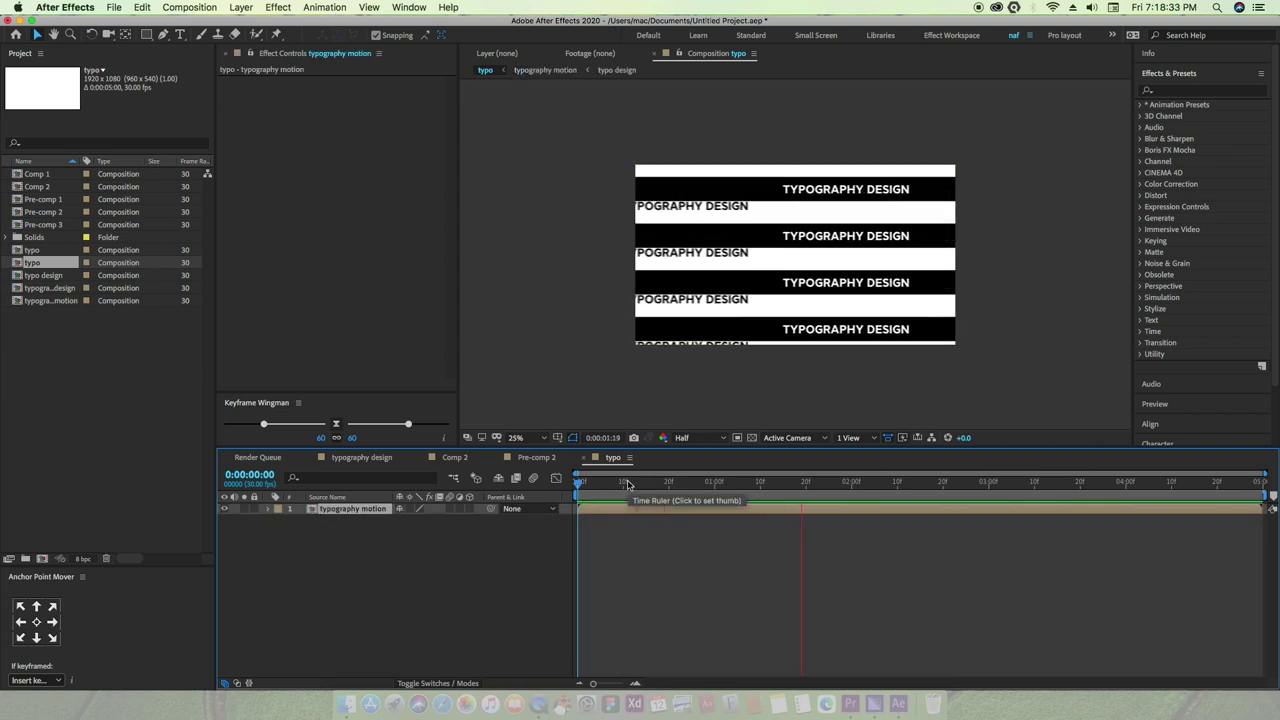
{"action": "key", "text": "space"}
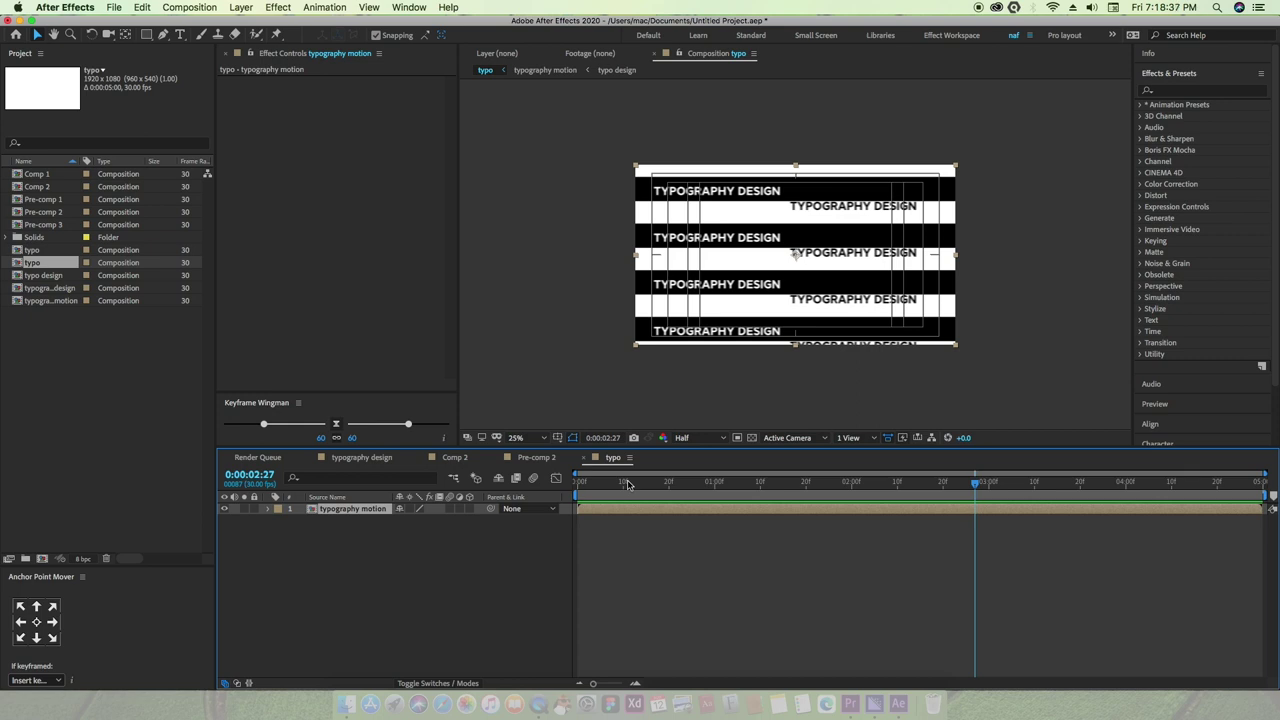
{"action": "left_click", "coordinate": [540, 458]}
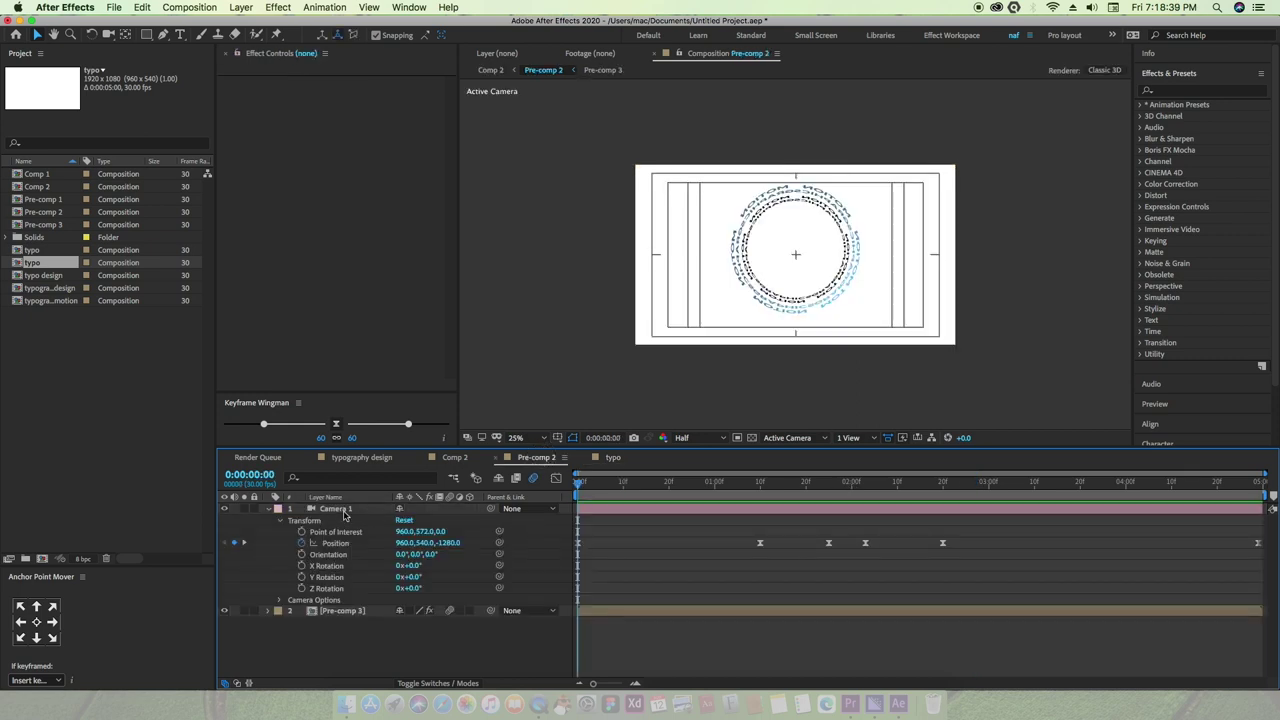
Inspect the CC Cylinder settings on Pre-comp 3, then return to the typo comp
{"action": "left_click", "coordinate": [345, 511]}
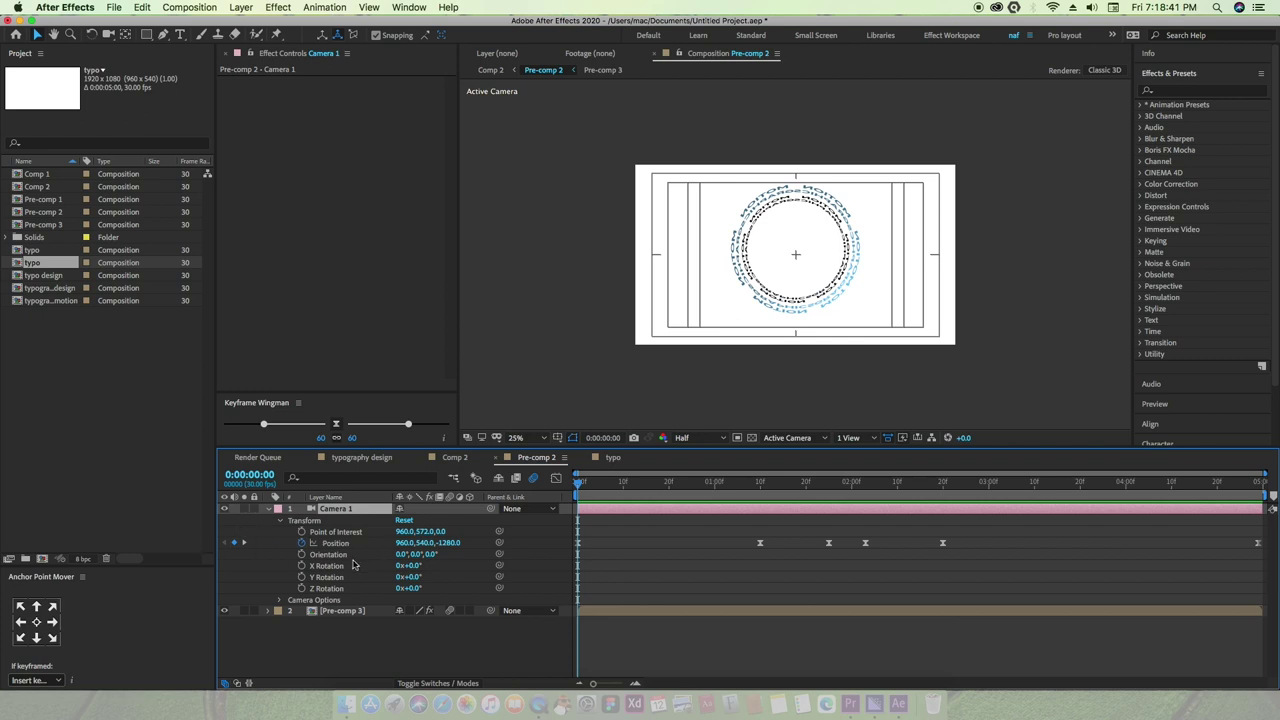
{"action": "left_click", "coordinate": [342, 611]}
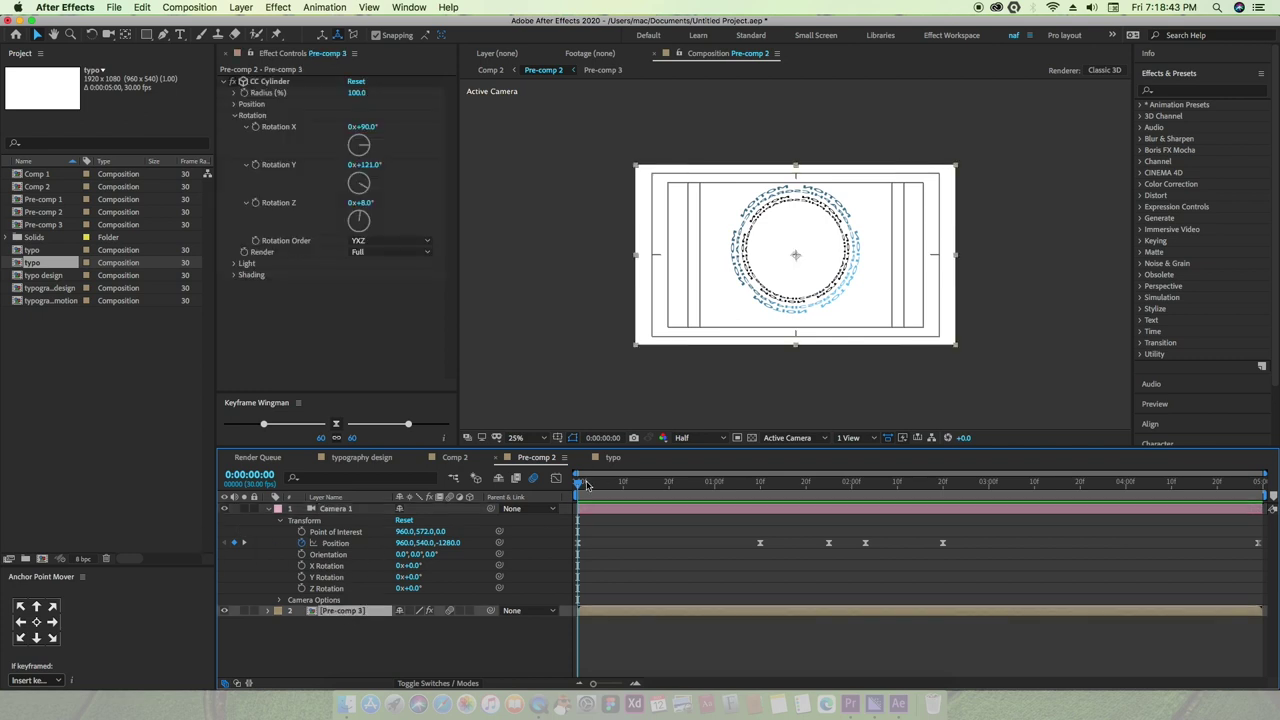
{"action": "mouse_move", "coordinate": [579, 482]}
{"action": "left_mouse_down"}
{"action": "mouse_move", "coordinate": [613, 484]}
{"action": "mouse_move", "coordinate": [566, 492]}
{"action": "left_mouse_up"}
{"action": "left_click", "coordinate": [613, 458]}
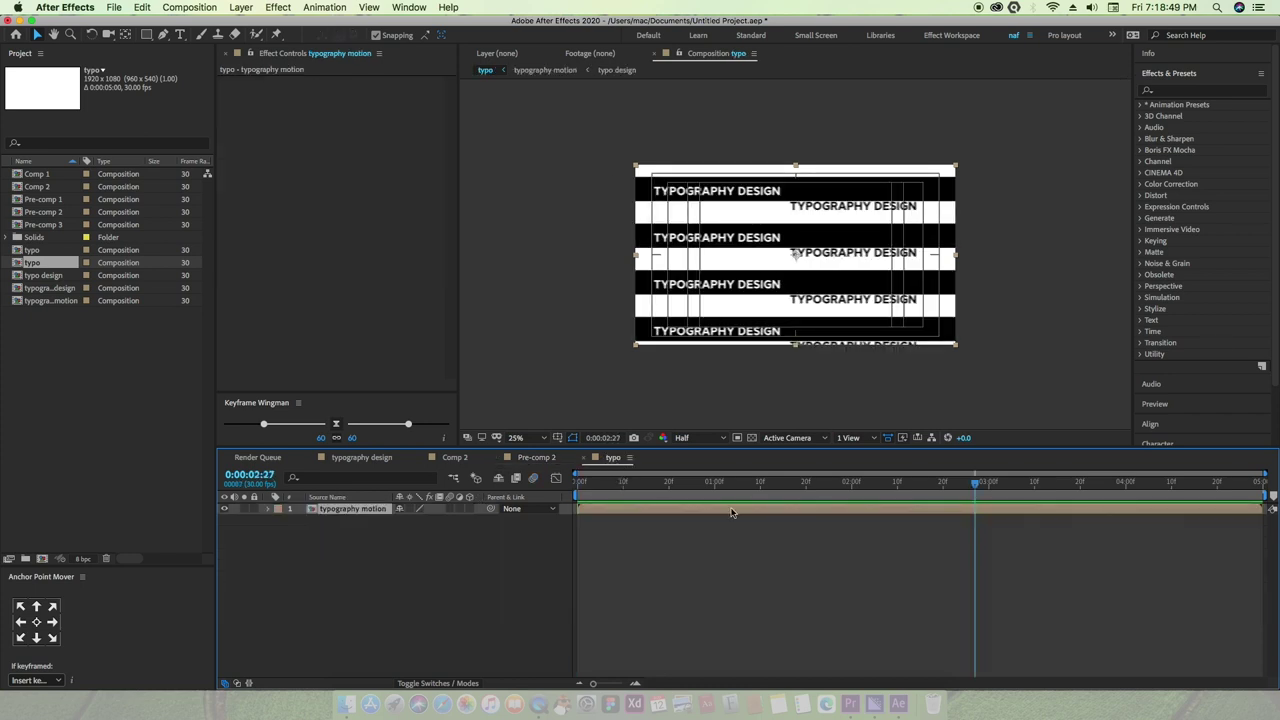
Select the typography motion layer in the typo comp
{"action": "left_click", "coordinate": [1201, 92]}
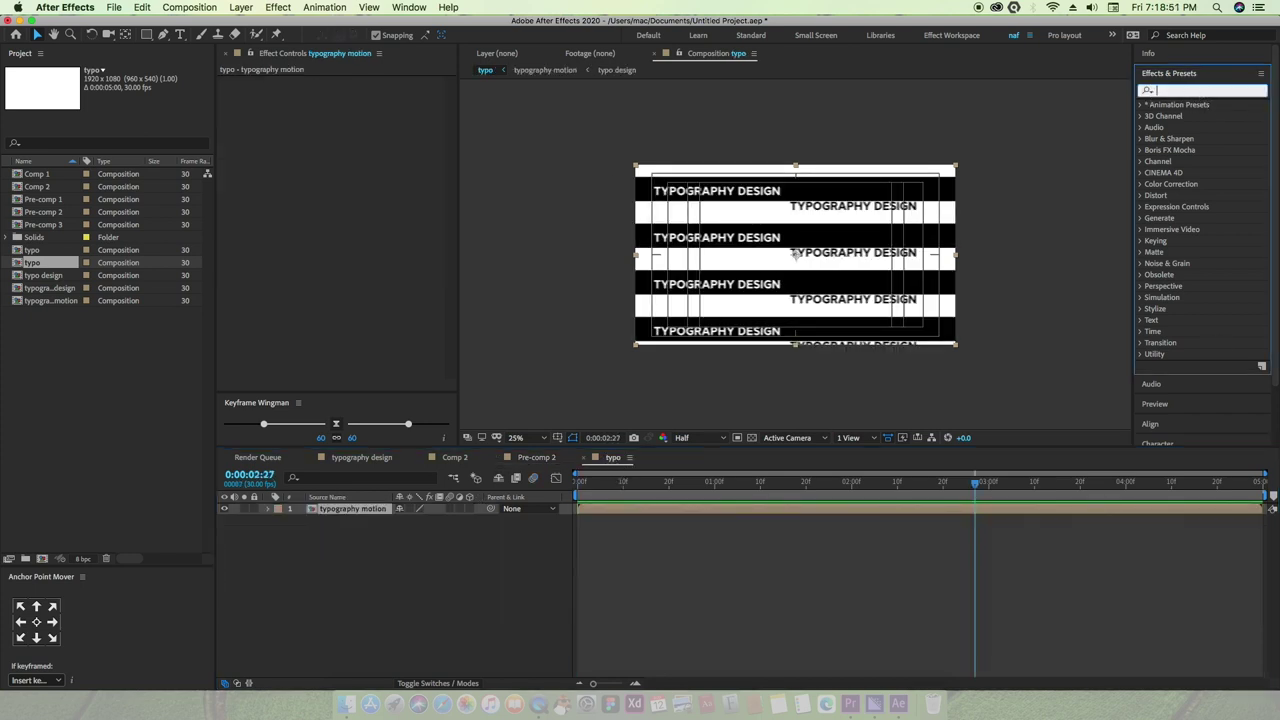
{"action": "left_click", "coordinate": [270, 10]}
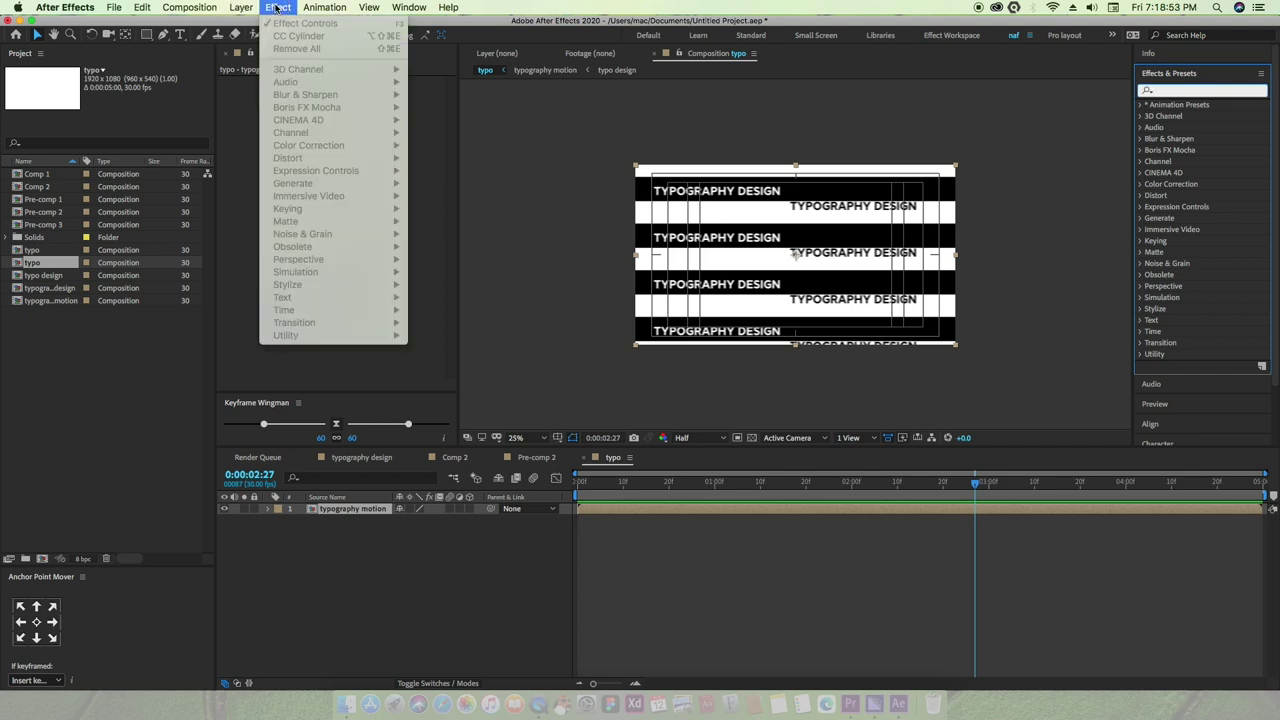
{"action": "left_click", "coordinate": [395, 514]}
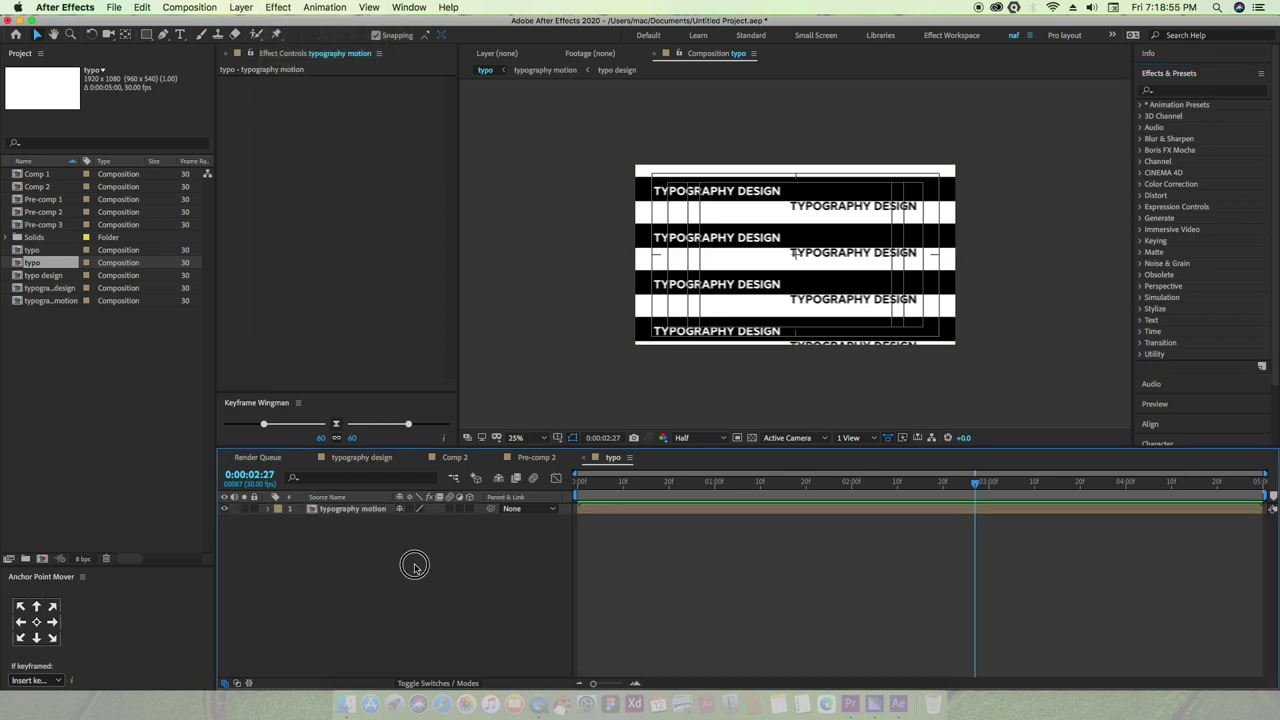
{"action": "left_click", "coordinate": [350, 500]}
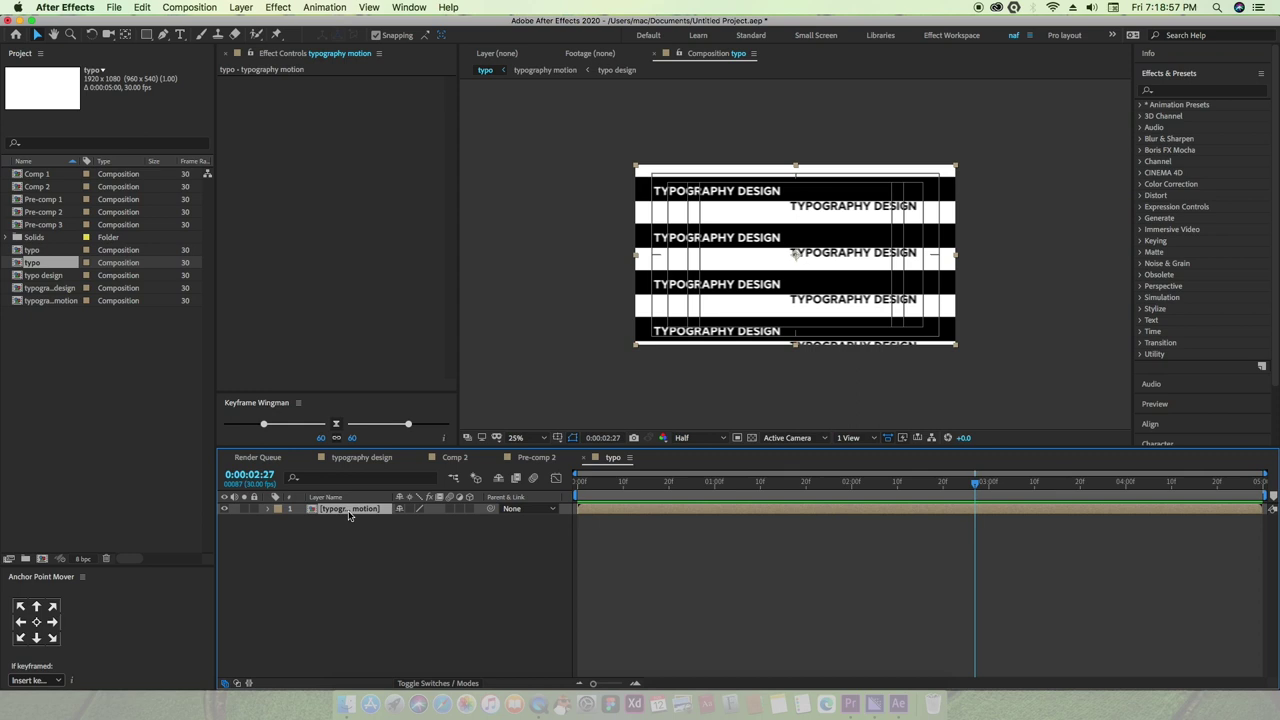
{"action": "left_click", "coordinate": [358, 564]}
{"action": "left_click", "coordinate": [340, 512]}
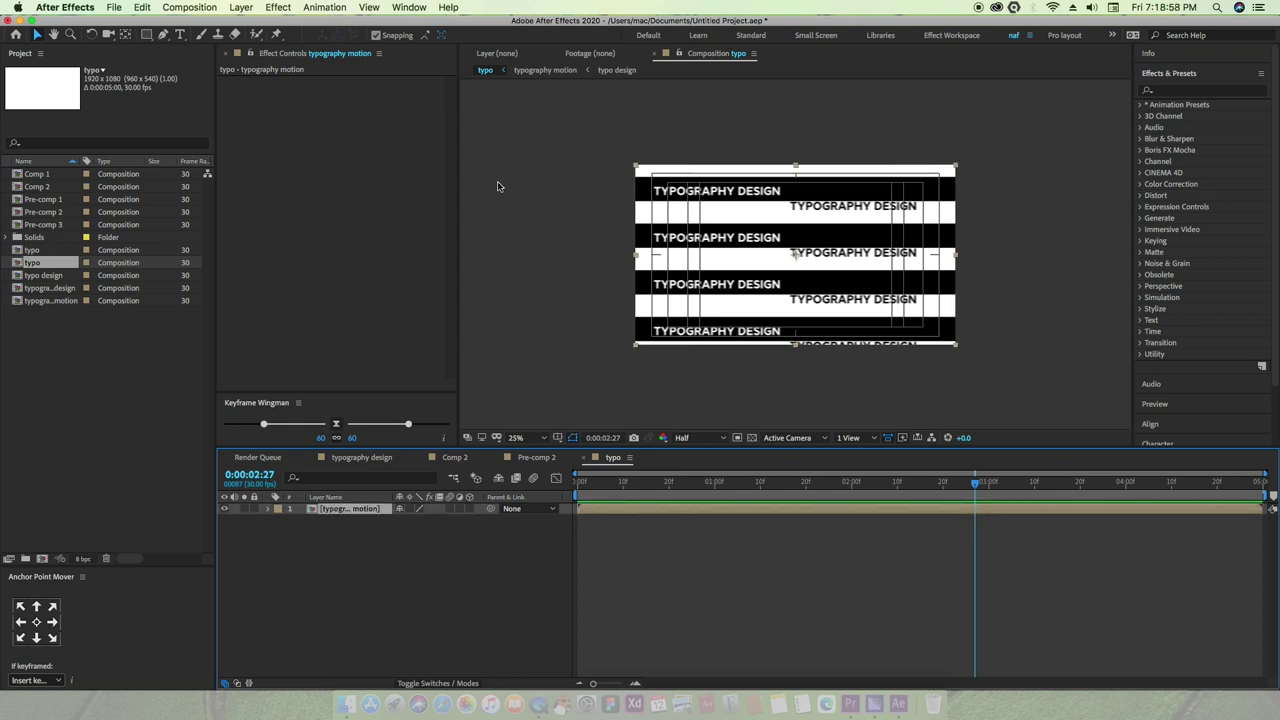
Browse the Effect and Window menus, then ready the Effects & Presets search field
{"action": "left_click", "coordinate": [280, 8]}
{"action": "mouse_move", "coordinate": [330, 215]}
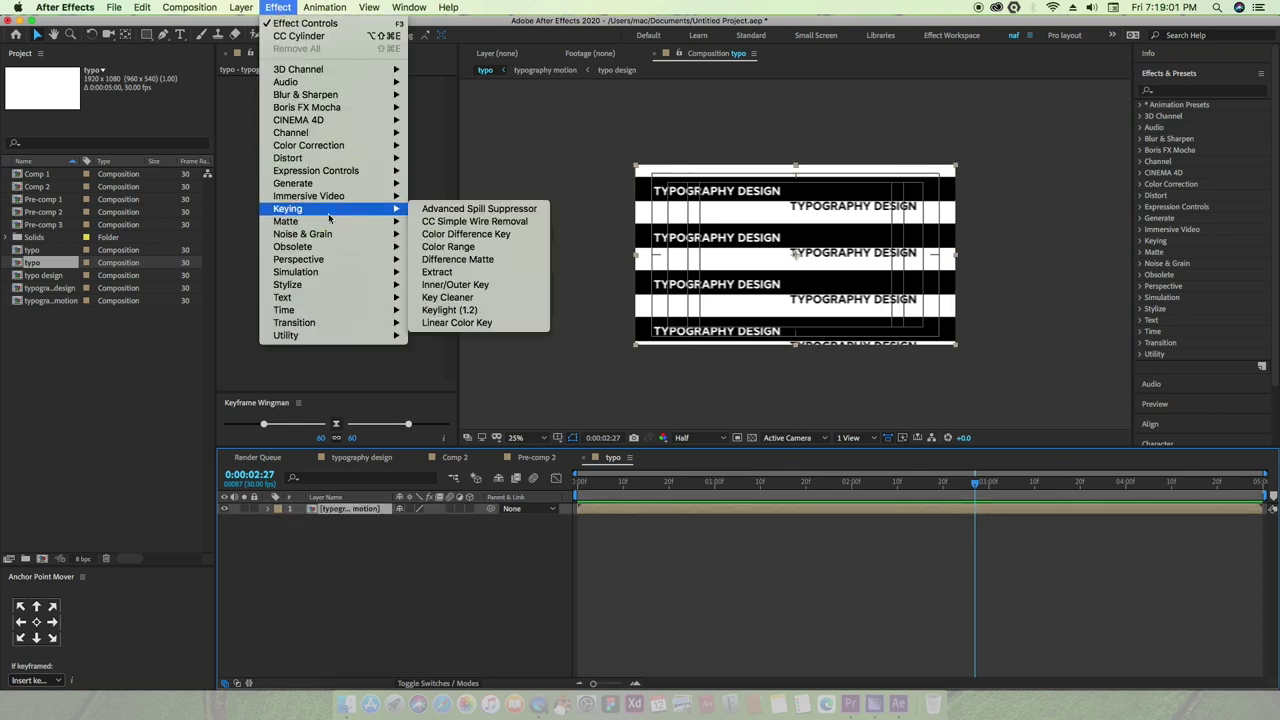
{"action": "mouse_move", "coordinate": [315, 289]}
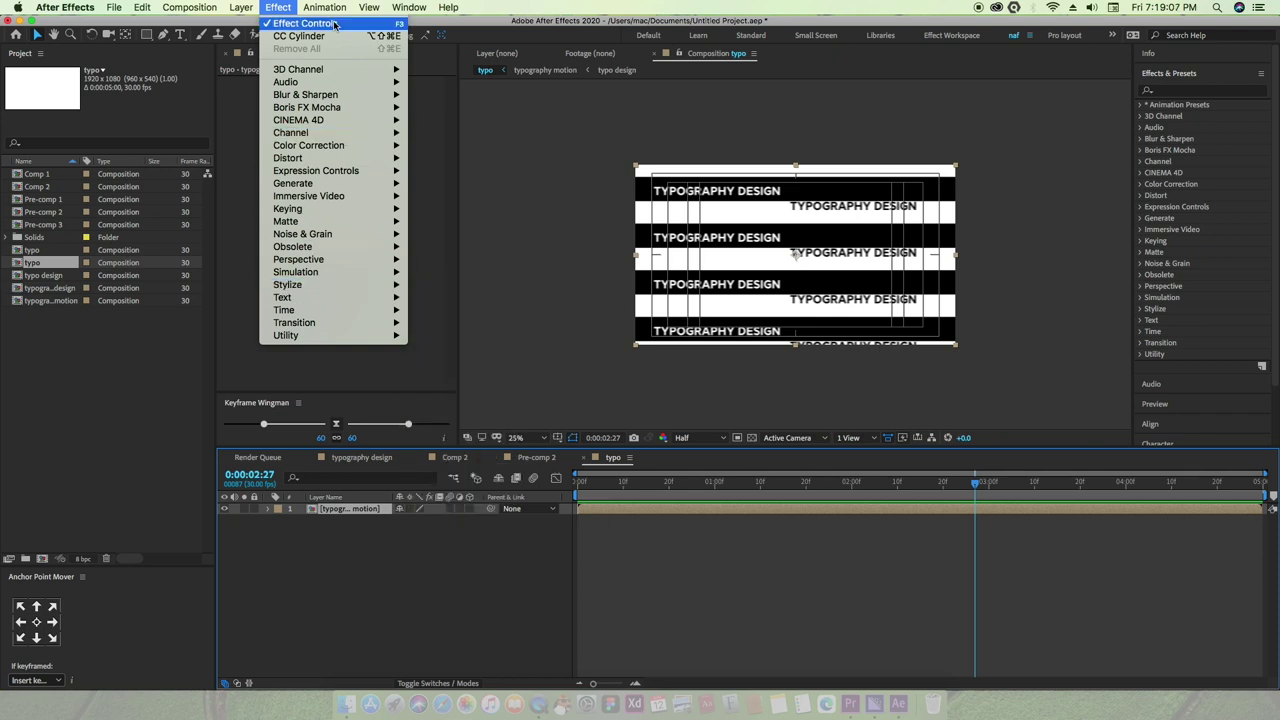
{"action": "left_click", "coordinate": [1182, 93]}
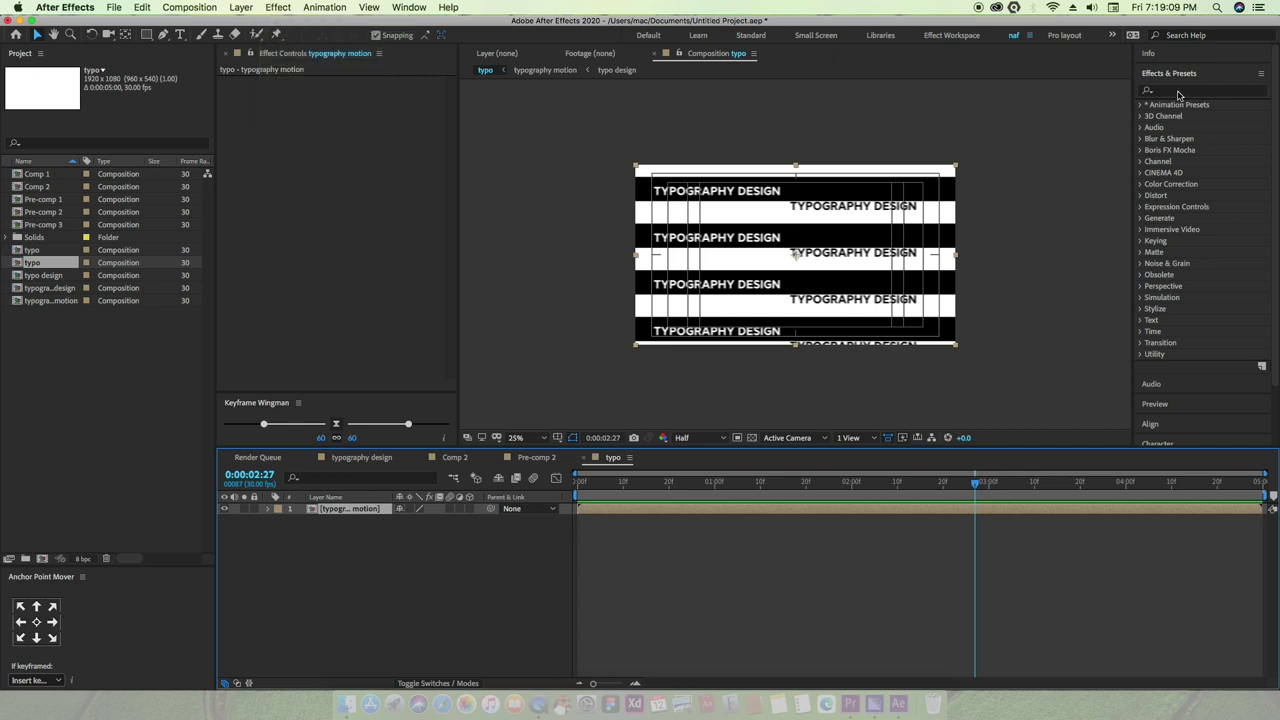
{"action": "left_click", "coordinate": [1210, 88]}
{"action": "left_click", "coordinate": [1183, 77]}
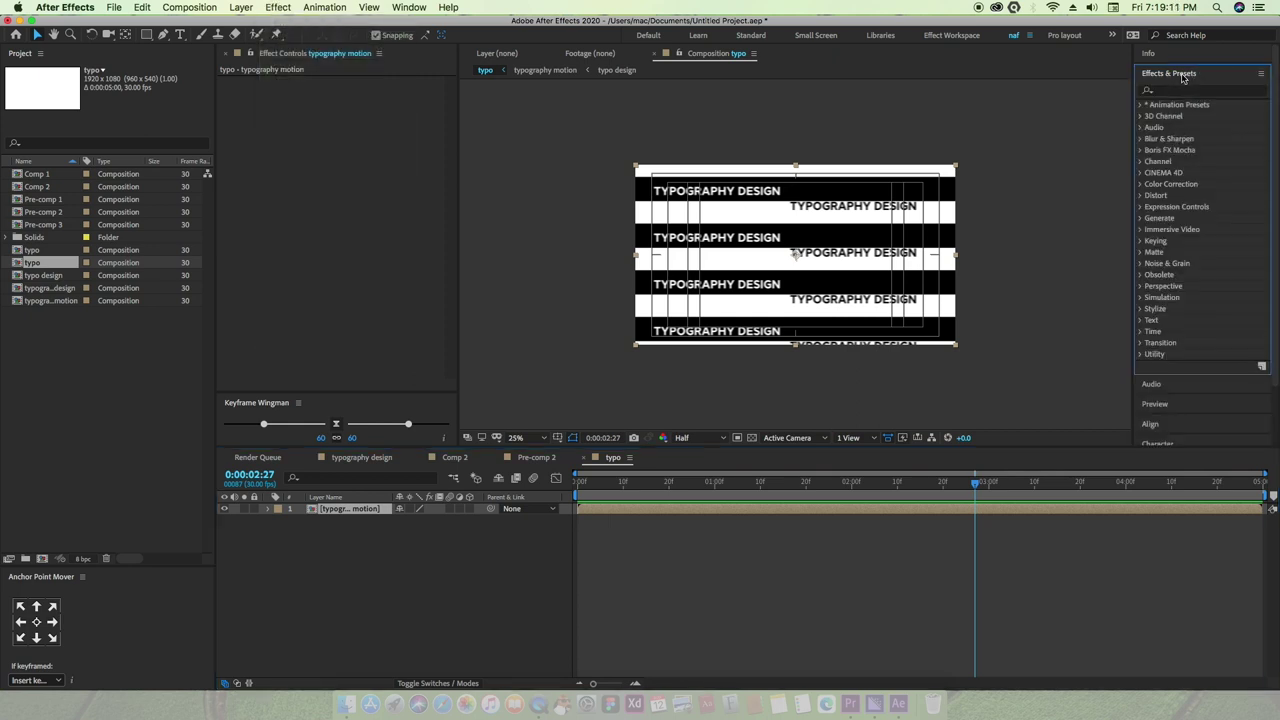
{"action": "left_click", "coordinate": [409, 8]}
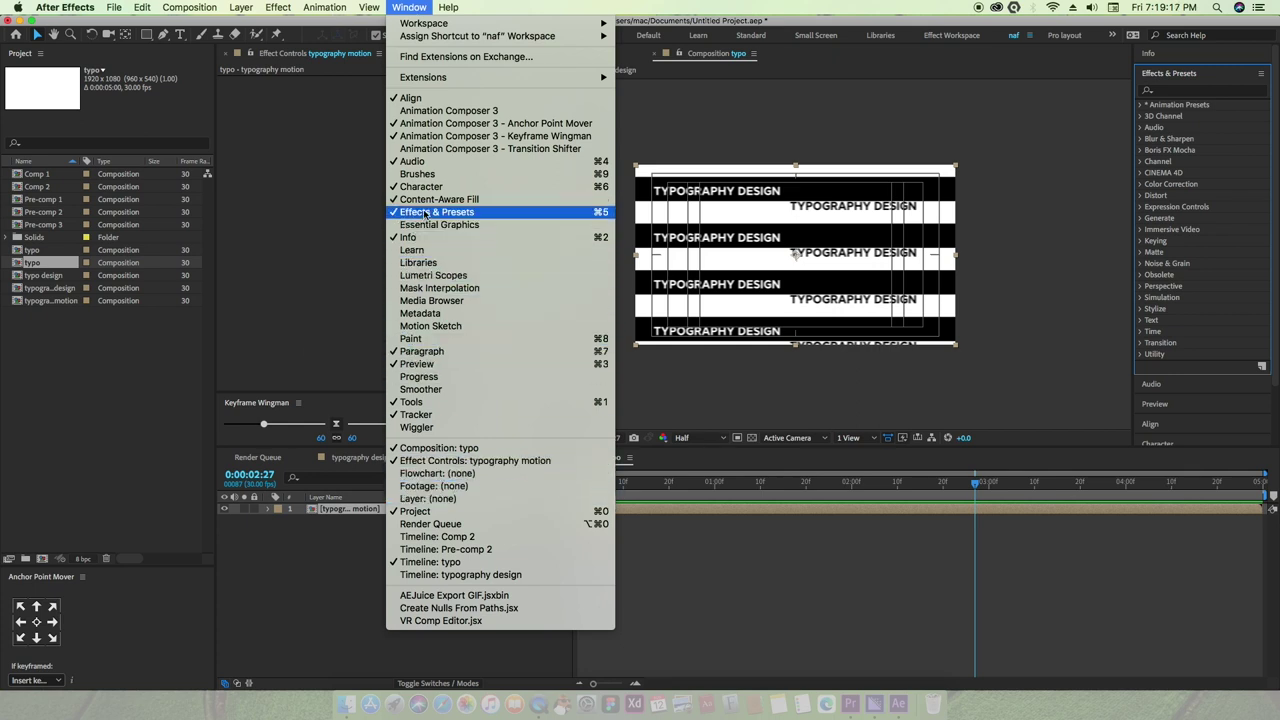
{"action": "left_click", "coordinate": [1175, 95]}
{"action": "left_click", "coordinate": [1176, 93]}
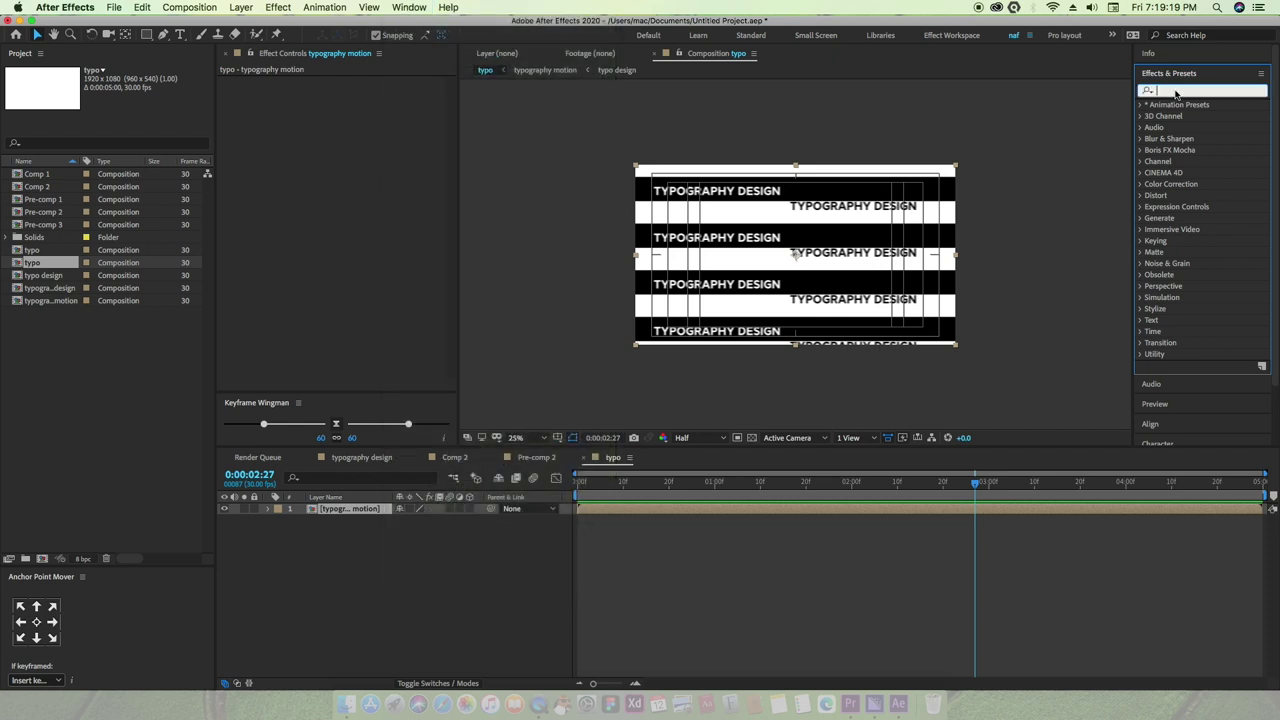
Search 'cc' in Effects & Presets and drag CC Cylinder onto the typography motion layer
{"action": "type", "text": "cc"}
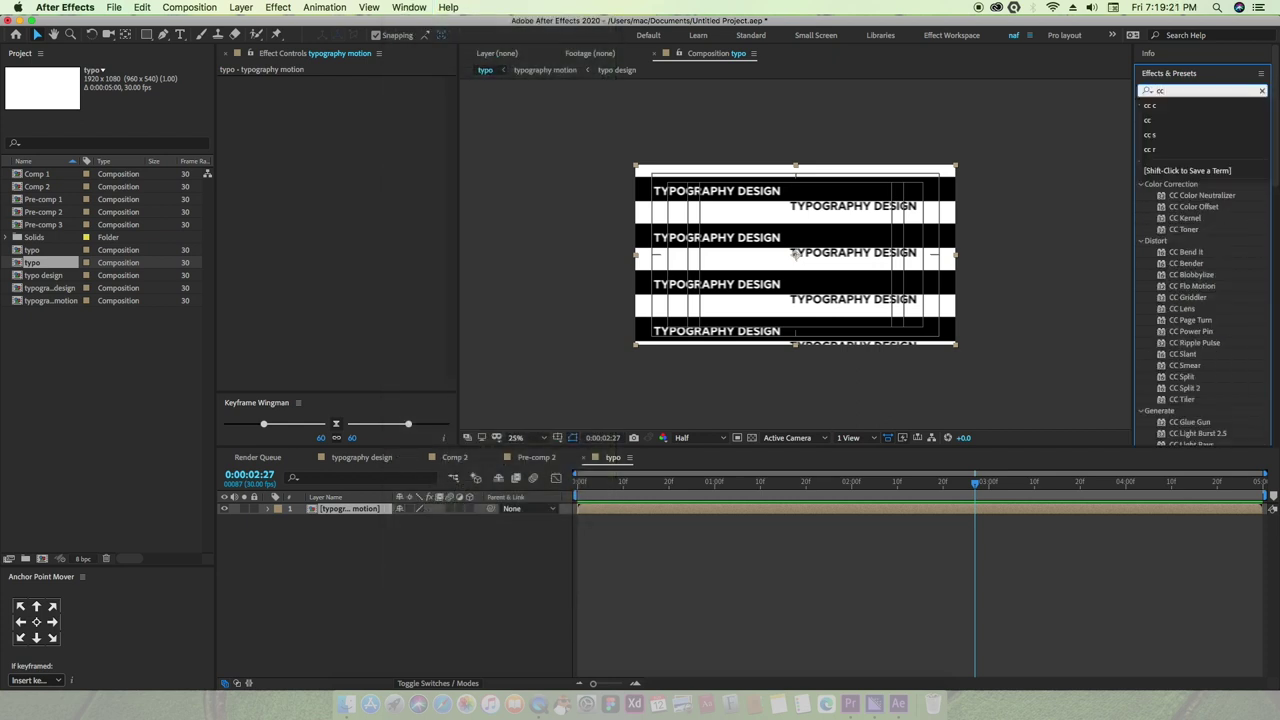
{"action": "left_click", "coordinate": [1183, 106]}
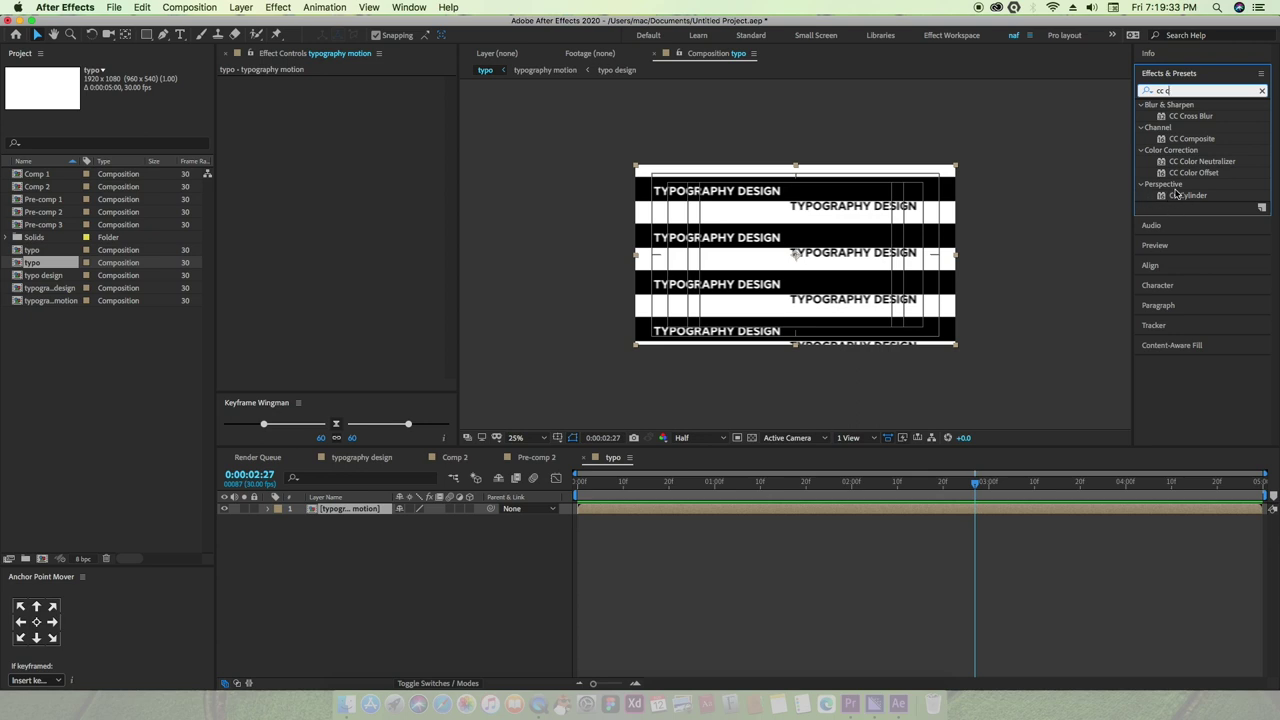
{"action": "left_click_drag", "start_coordinate": [1177, 195], "coordinate": [392, 512]}
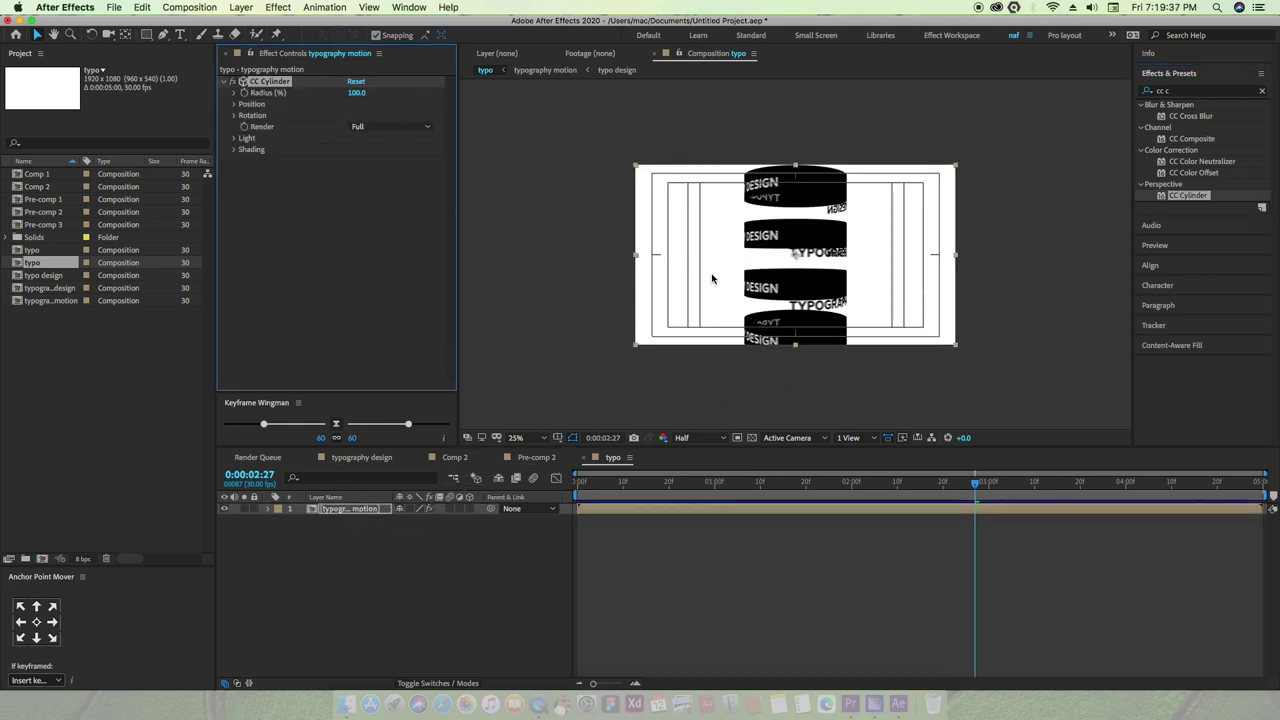
{"action": "scroll", "coordinate": [785, 279], "scroll_direction": "up", "scroll_amount": 1}
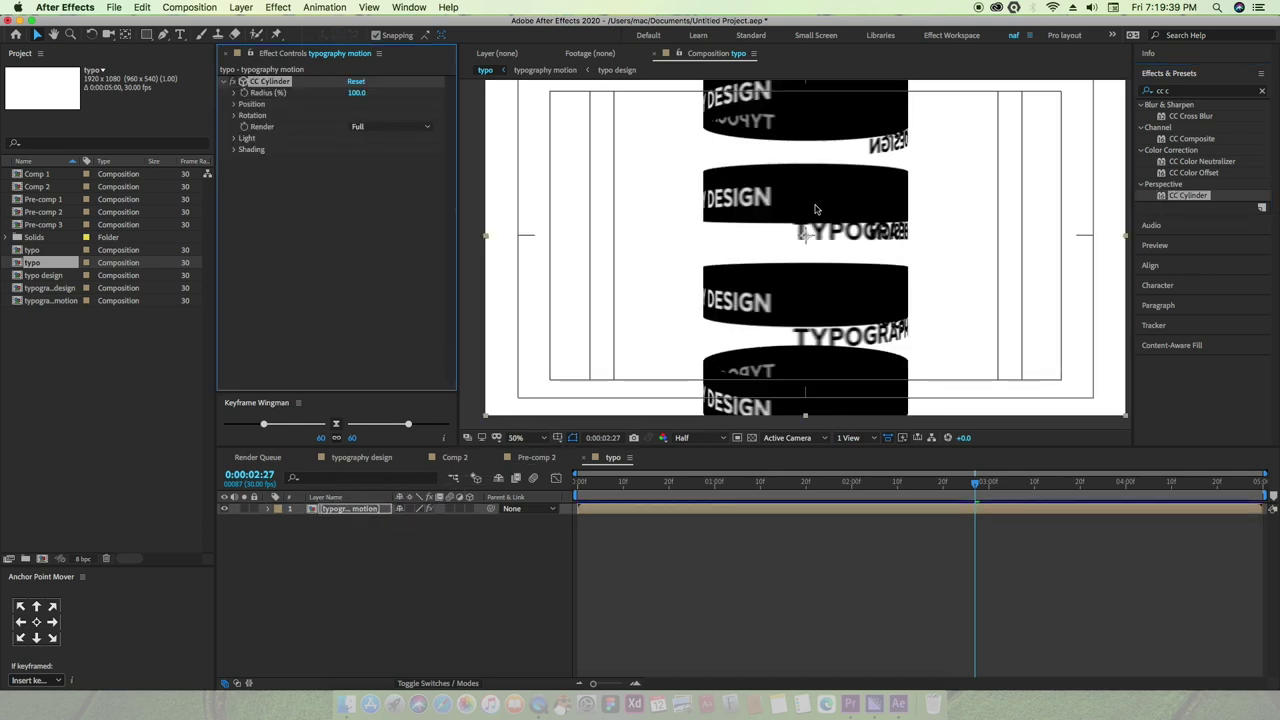
Set CC Cylinder rotation to X 90°, Y 114°, Z 315° and zoom the viewer to 25%
{"action": "left_click", "coordinate": [235, 117]}
{"action": "left_click_drag", "start_coordinate": [358, 146], "coordinate": [366, 145]}
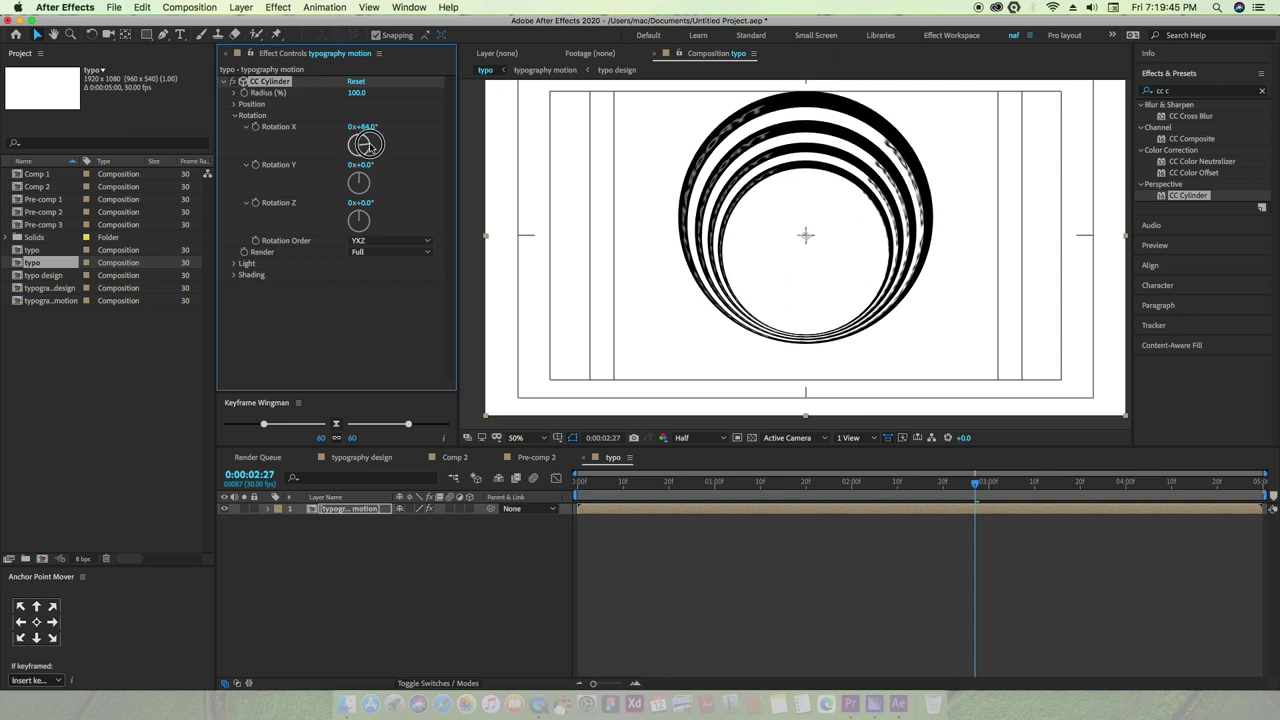
{"action": "mouse_move", "coordinate": [366, 145]}
{"action": "left_mouse_down"}
{"action": "mouse_move", "coordinate": [377, 185]}
{"action": "mouse_move", "coordinate": [445, 169]}
{"action": "left_mouse_up"}
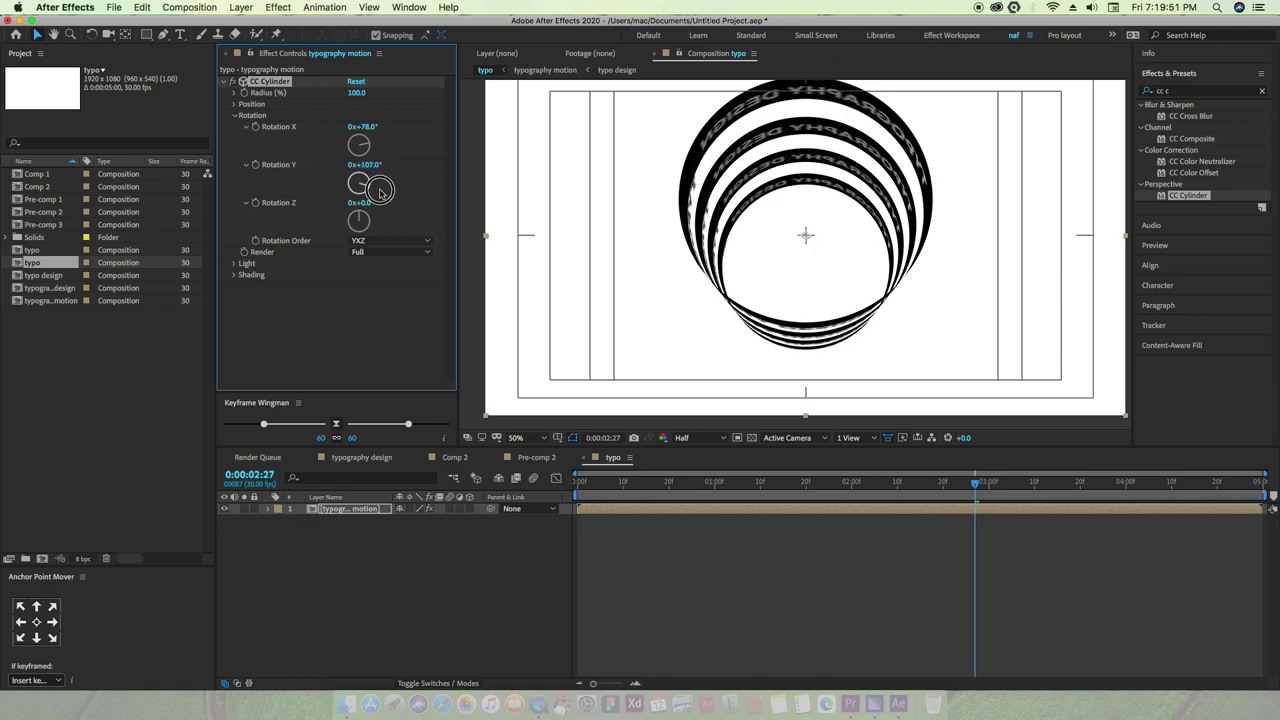
{"action": "left_click_drag", "start_coordinate": [364, 228], "coordinate": [378, 205]}
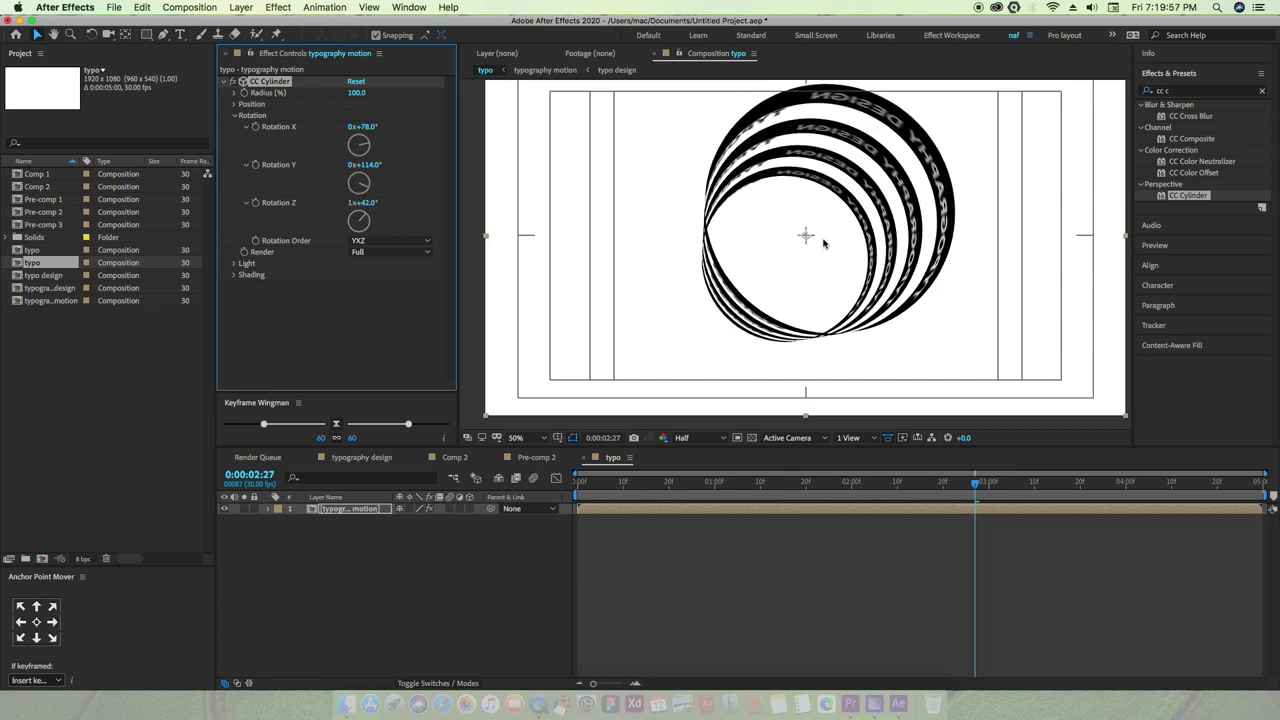
{"action": "left_click", "coordinate": [38, 621]}
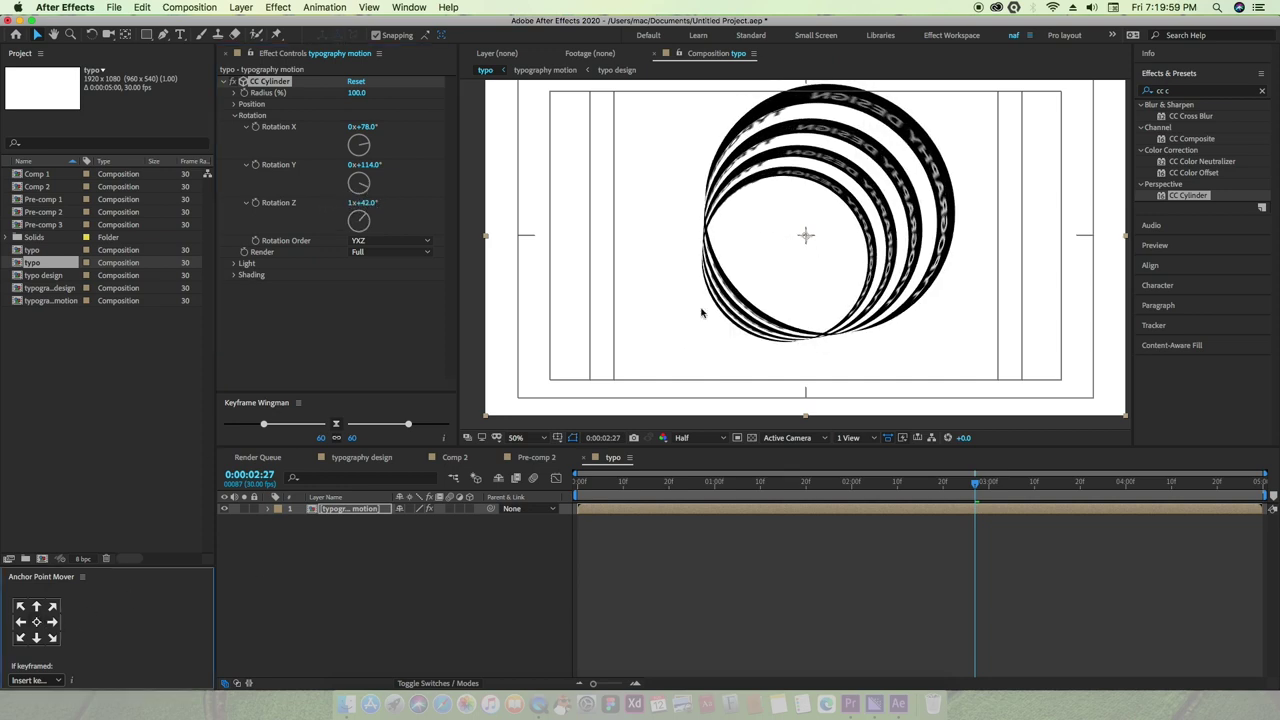
{"action": "left_click_drag", "start_coordinate": [360, 221], "coordinate": [353, 221]}
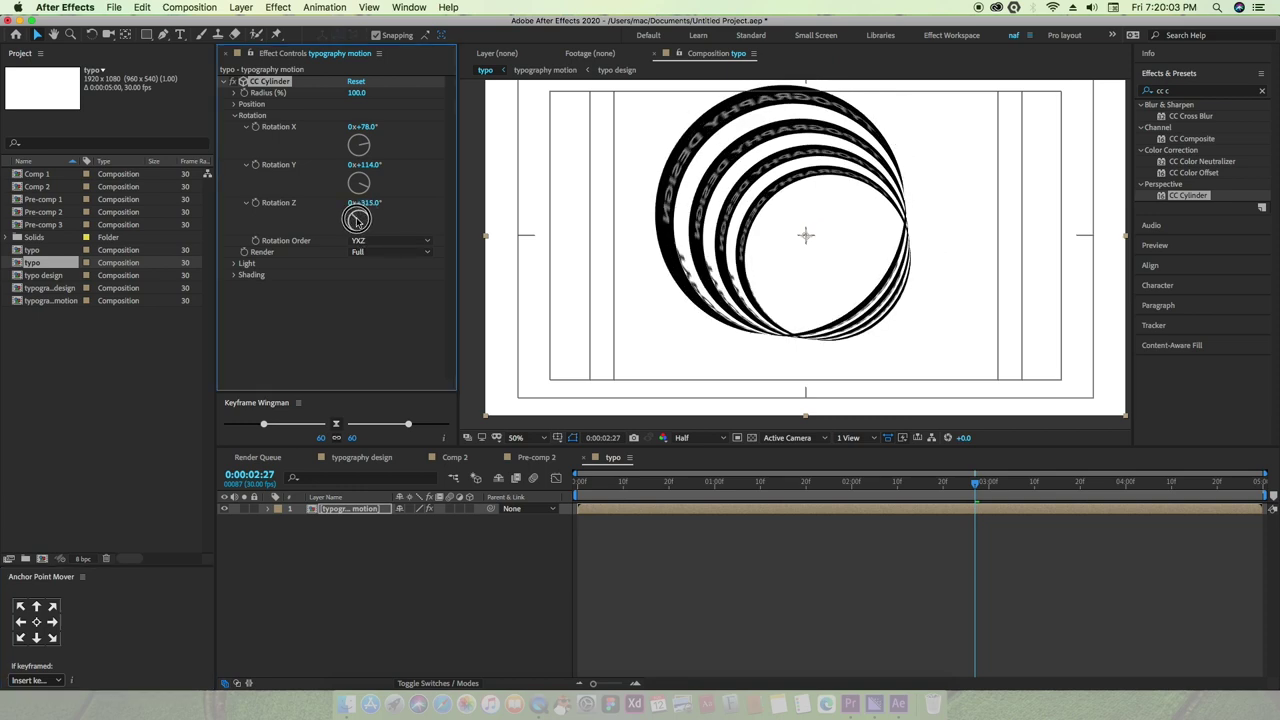
{"action": "left_click_drag", "start_coordinate": [376, 128], "coordinate": [368, 130]}
{"action": "left_click", "coordinate": [368, 128]}
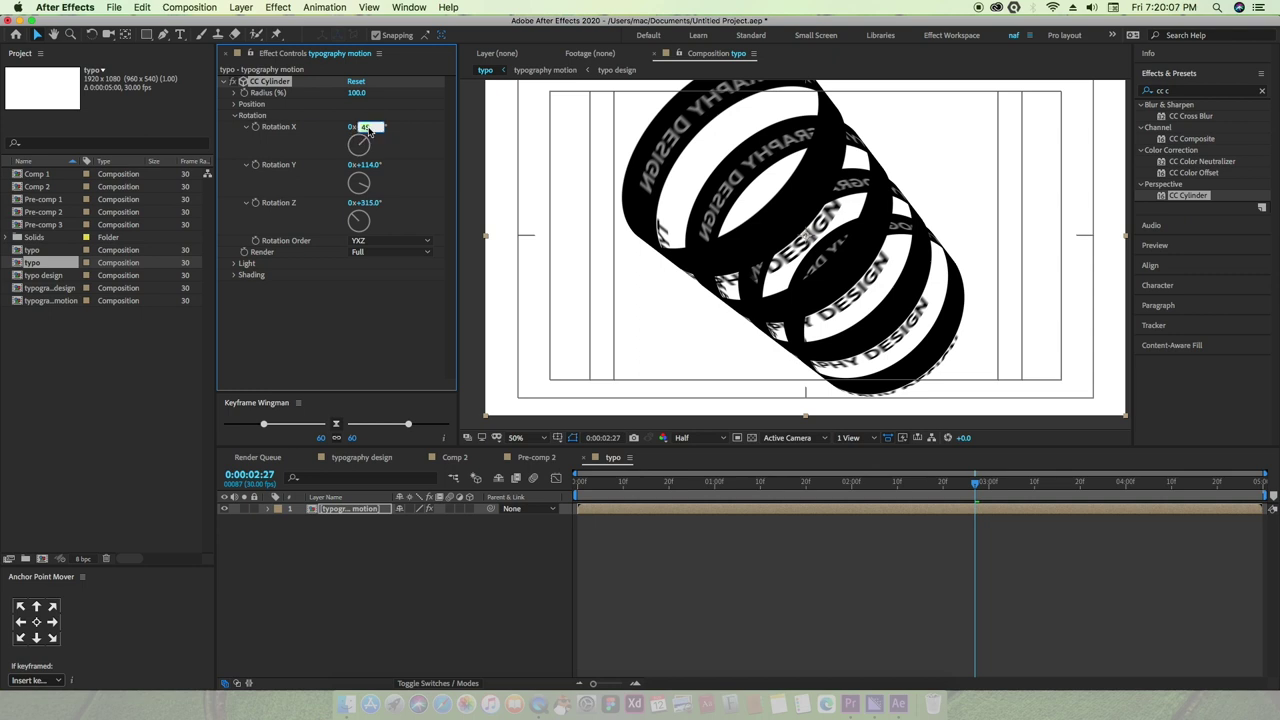
{"action": "type", "text": "90"}
{"action": "key", "text": "Return"}
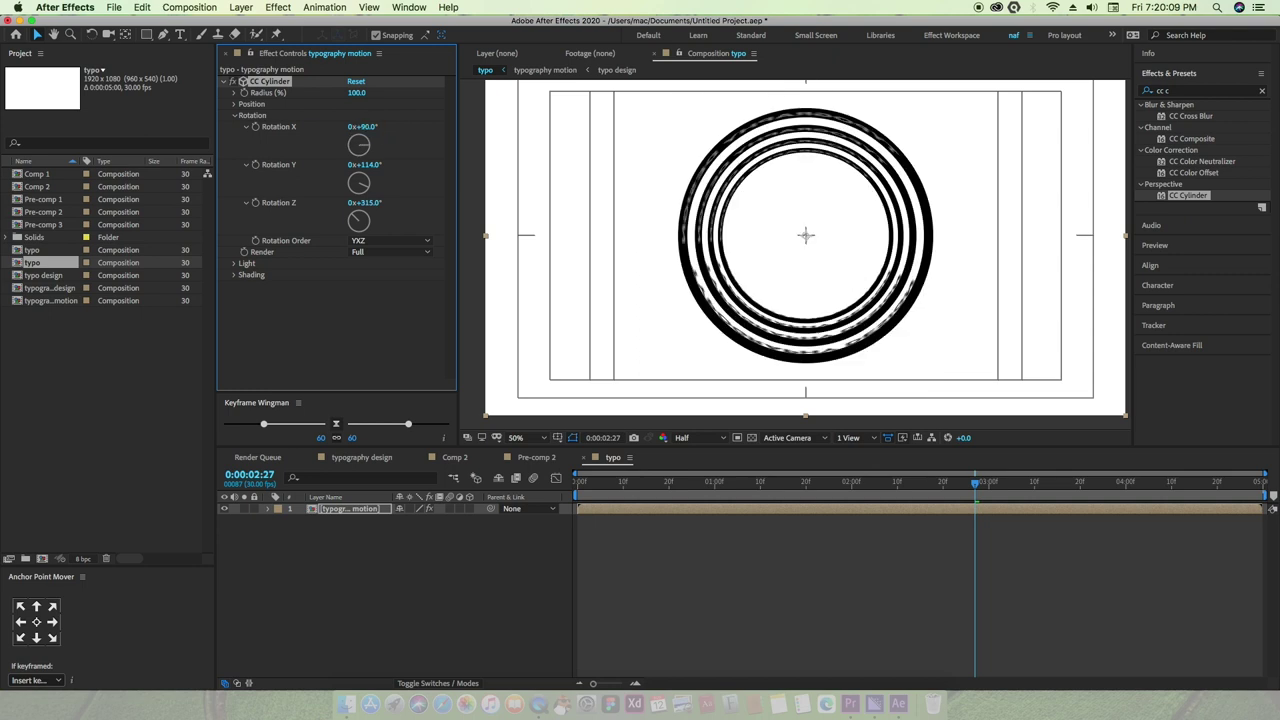
{"action": "key", "text": "comma"}
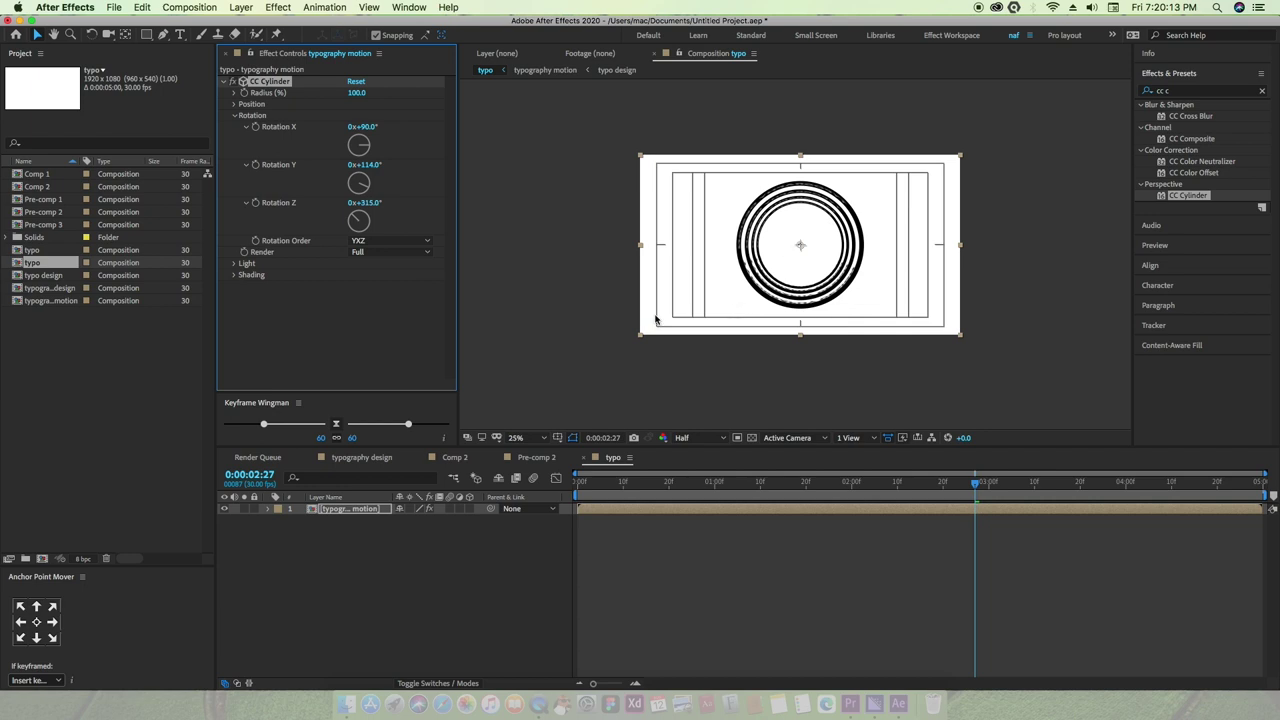
Try the 2 Views and 4 Views viewer layouts, then return to 1 View
{"action": "left_click", "coordinate": [866, 440]}
{"action": "left_click", "coordinate": [880, 483]}
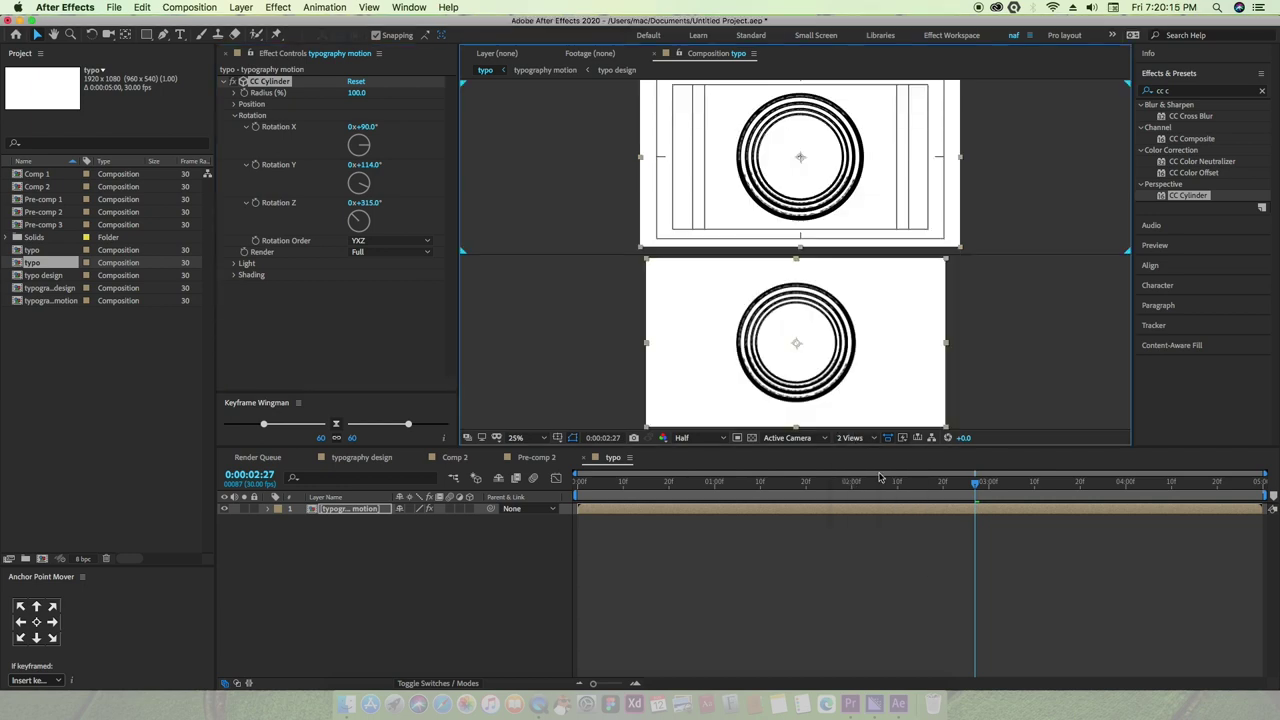
{"action": "left_click", "coordinate": [866, 439]}
{"action": "left_click", "coordinate": [877, 467]}
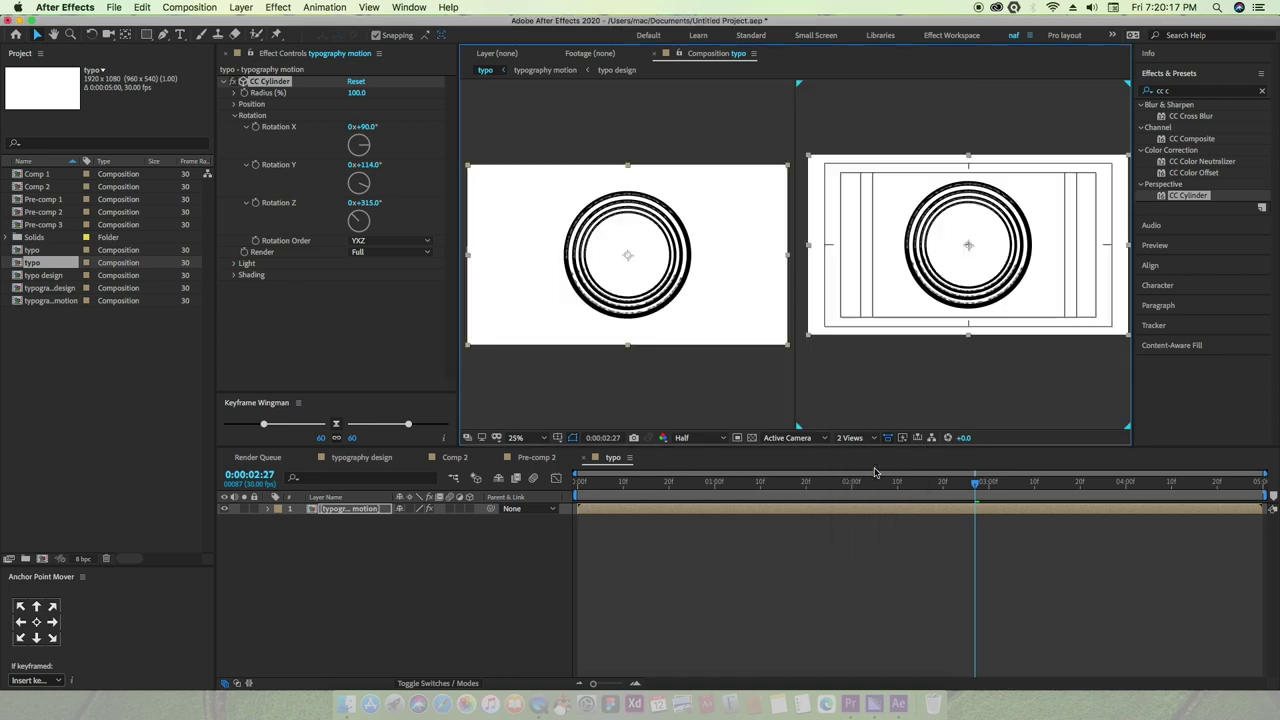
{"action": "left_click", "coordinate": [866, 439]}
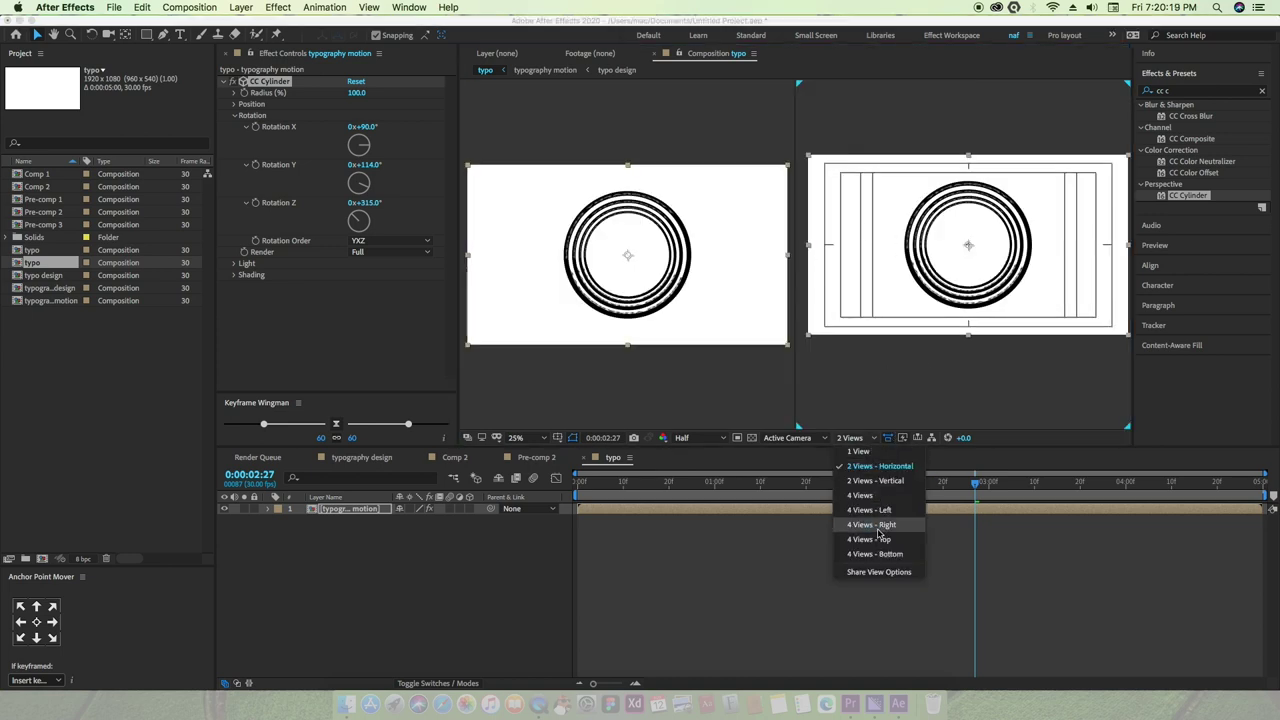
{"action": "left_click", "coordinate": [878, 534]}
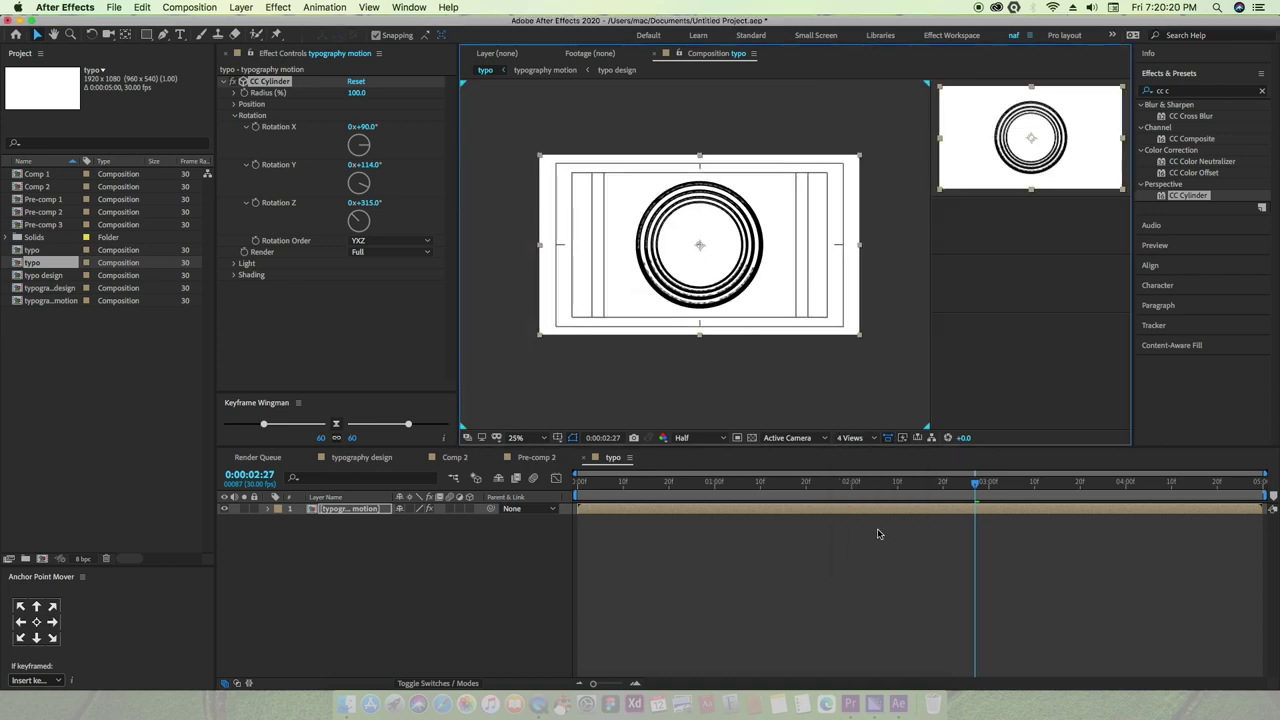
{"action": "left_click", "coordinate": [868, 439]}
{"action": "left_click", "coordinate": [874, 452]}
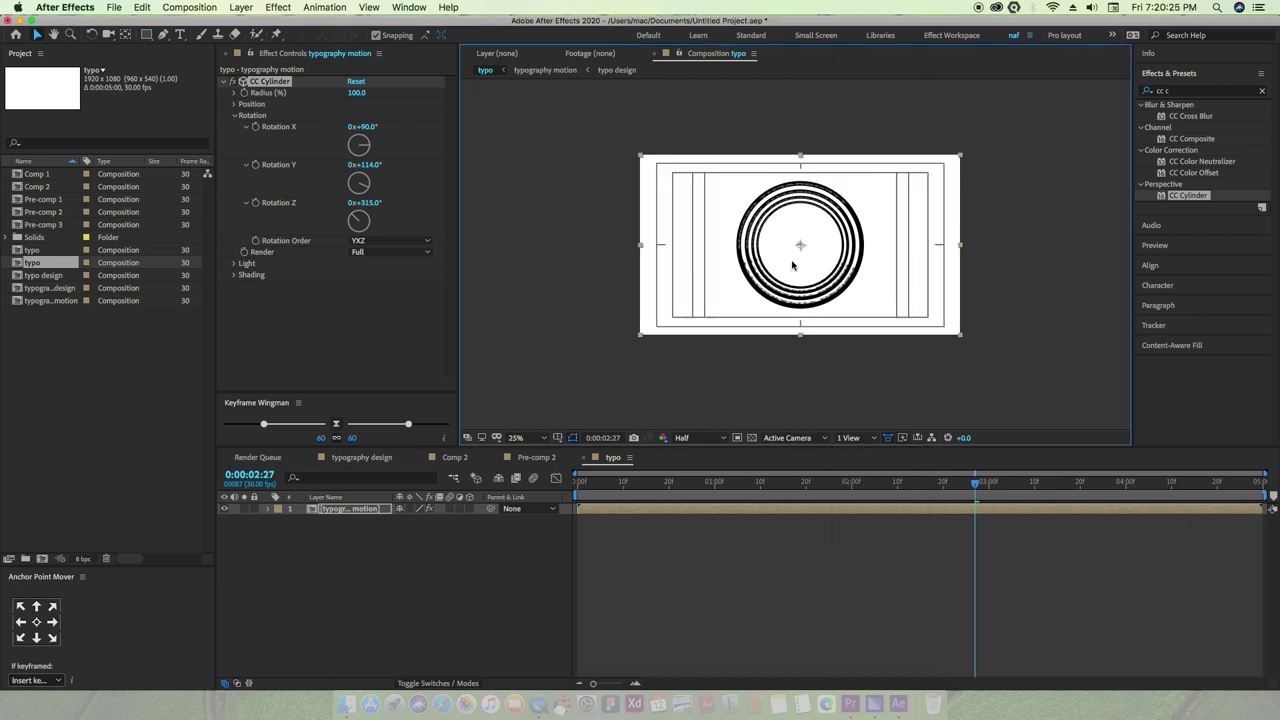
Preview the ring animation from the start of the timeline
{"action": "left_click", "coordinate": [980, 480]}
{"action": "key", "text": "Home"}
{"action": "key", "text": "space"}
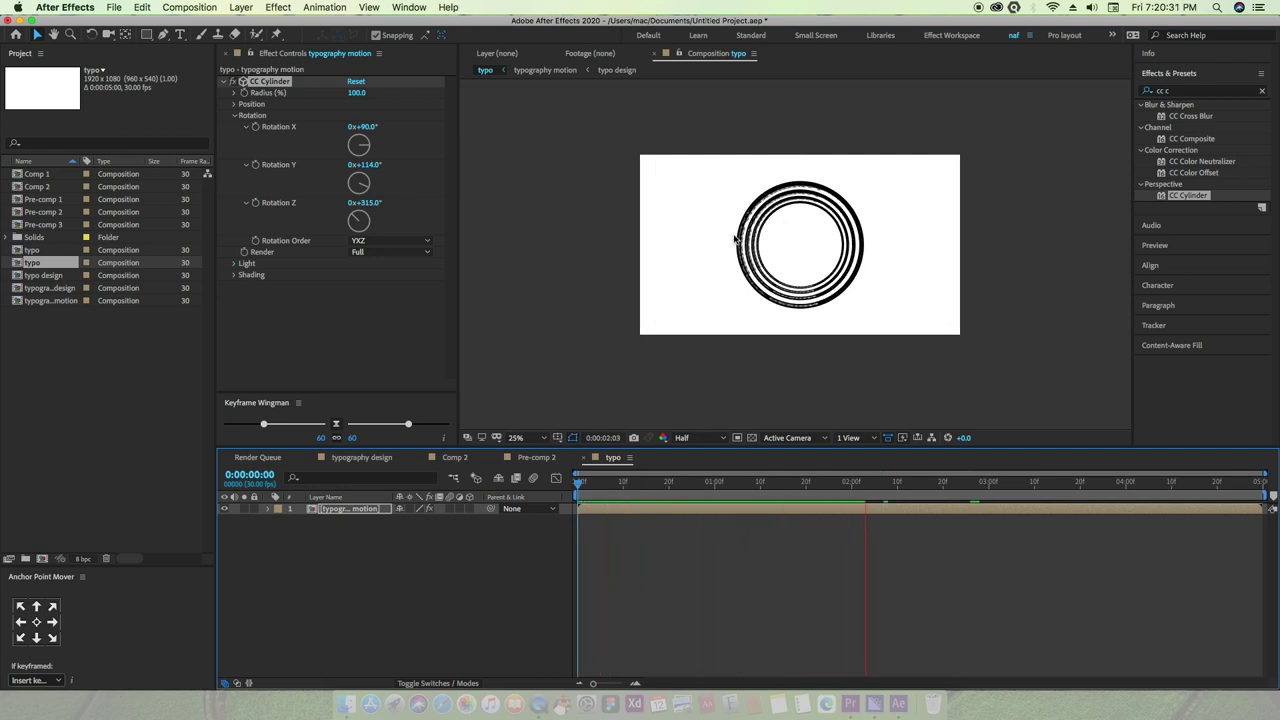
Stop the preview at 0:00:00:00 and bring up the Layer > New options for a camera
{"action": "key", "text": "space"}
{"action": "key", "text": "Home"}
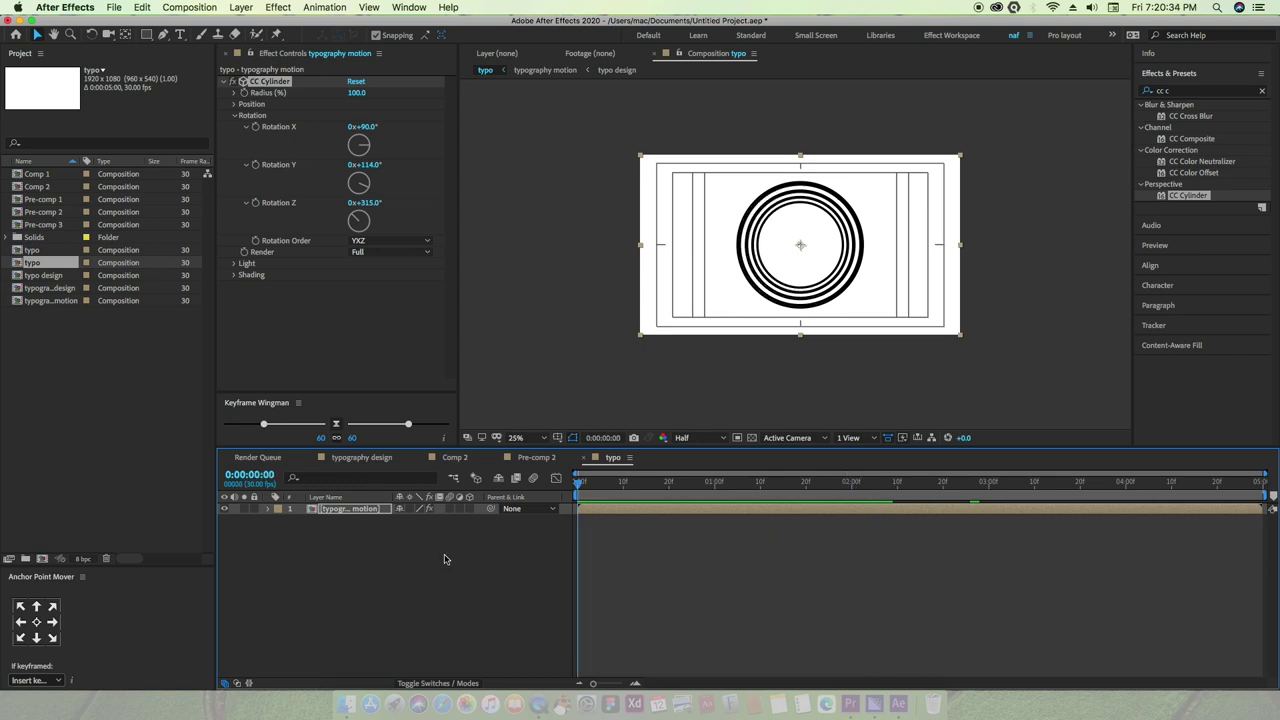
{"action": "right_click", "coordinate": [379, 537]}
{"action": "mouse_move", "coordinate": [519, 543]}
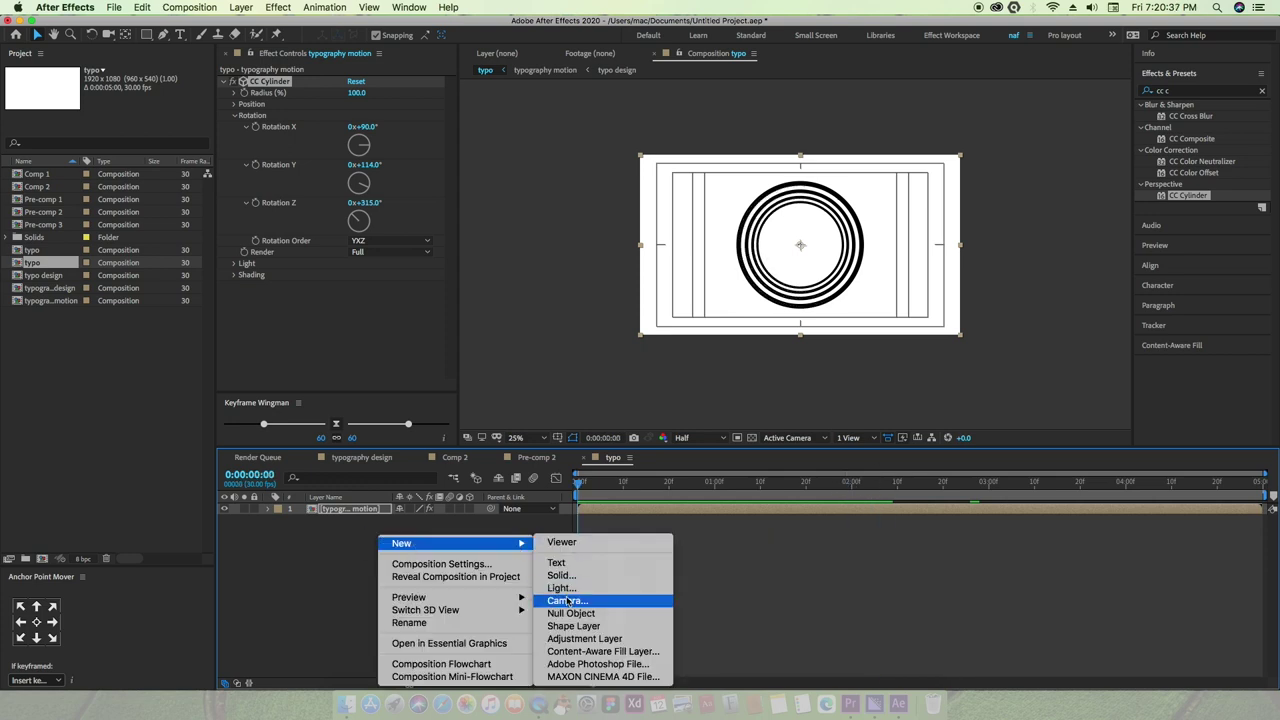
{"action": "left_click", "coordinate": [185, 6]}
{"action": "left_click", "coordinate": [272, 7]}
{"action": "mouse_move", "coordinate": [246, 22]}
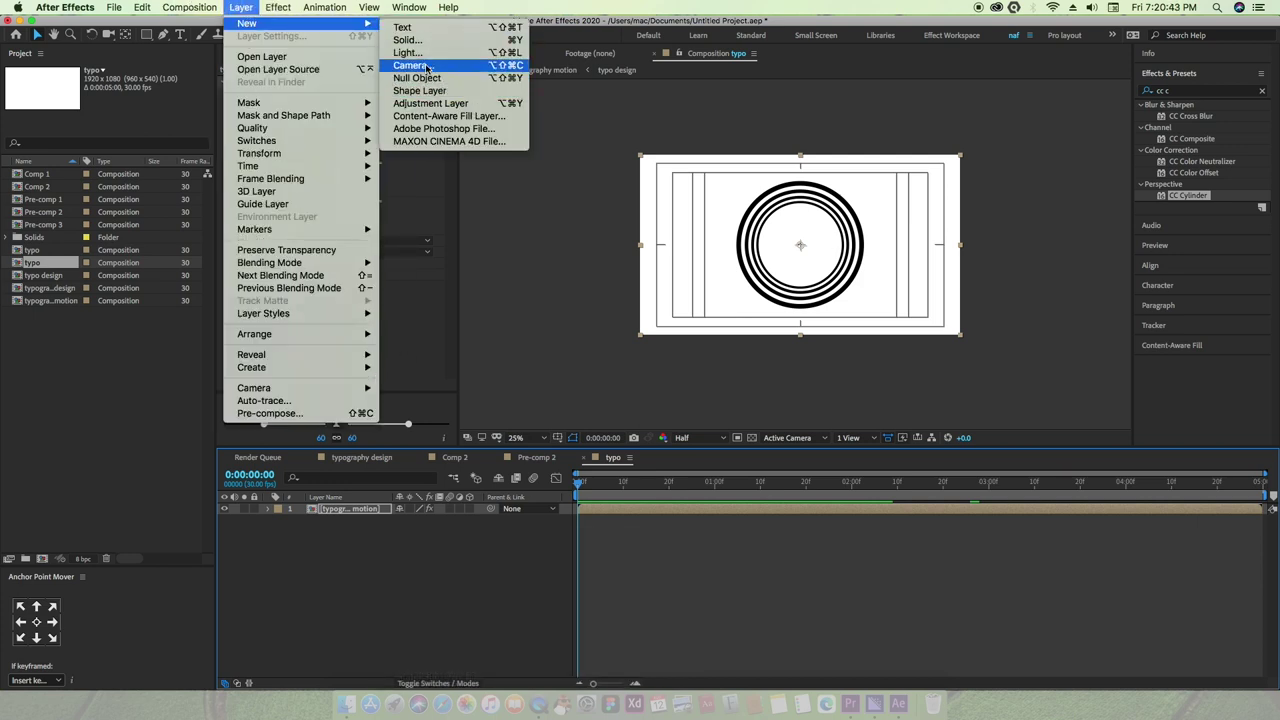
Create Camera 1 as a Two-Node Camera with the 28mm lens preset
{"action": "left_click", "coordinate": [427, 67]}
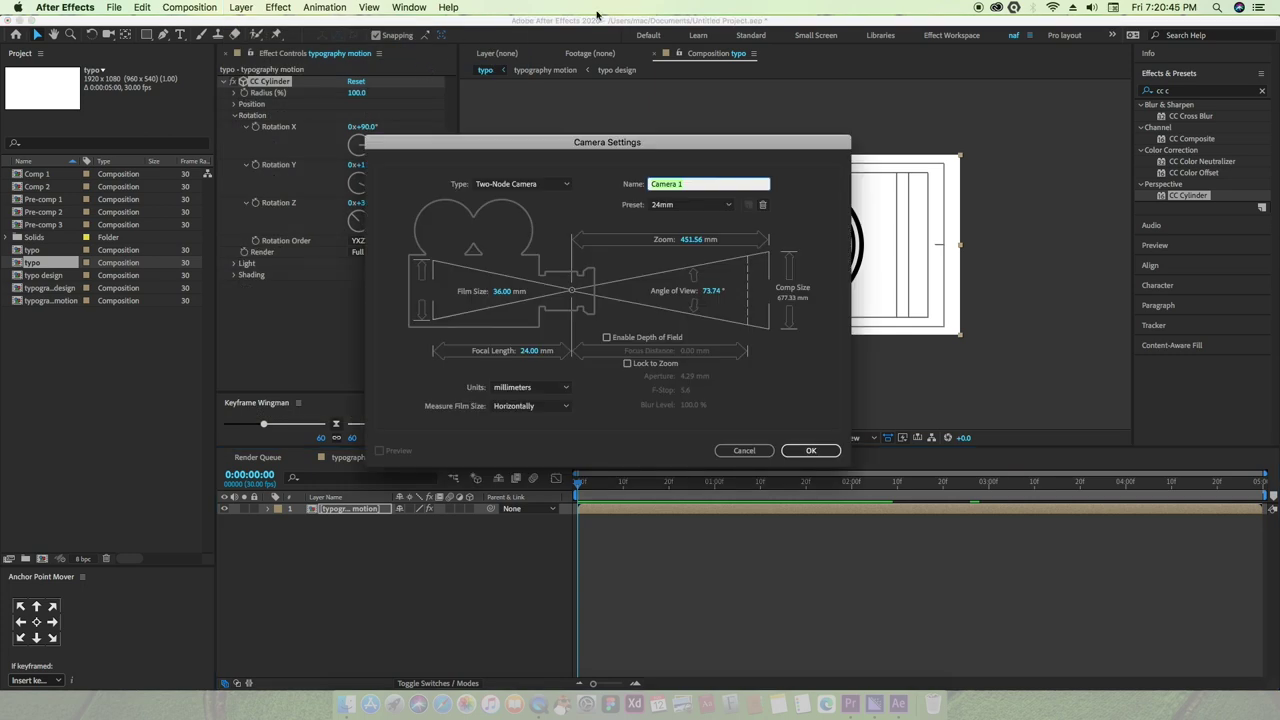
{"action": "left_click", "coordinate": [691, 183]}
{"action": "left_click", "coordinate": [729, 205]}
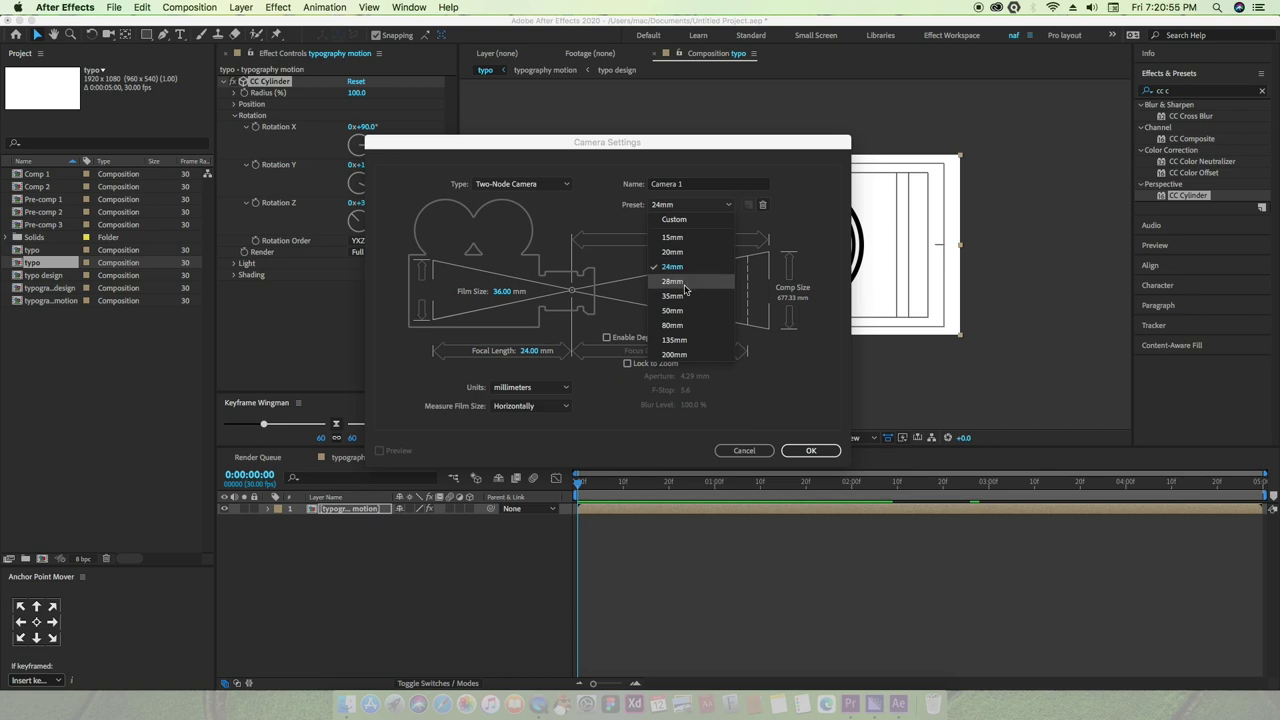
{"action": "left_click", "coordinate": [683, 285]}
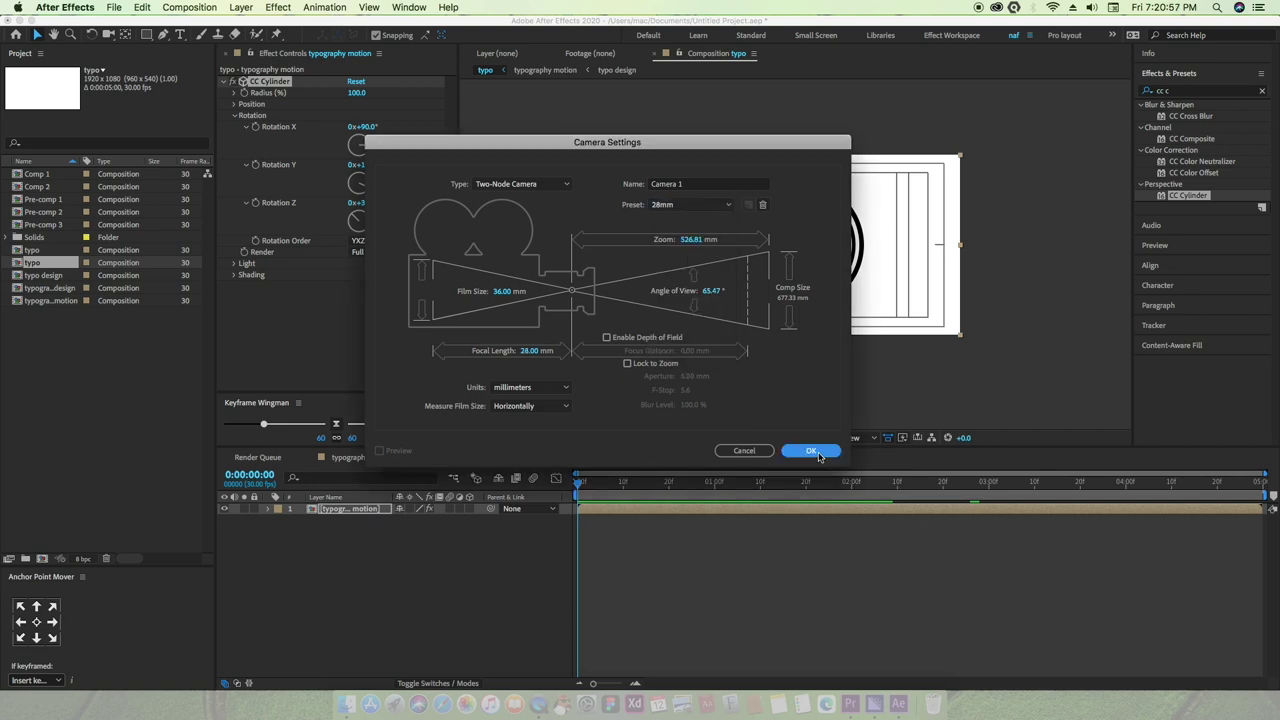
{"action": "left_click", "coordinate": [812, 451]}
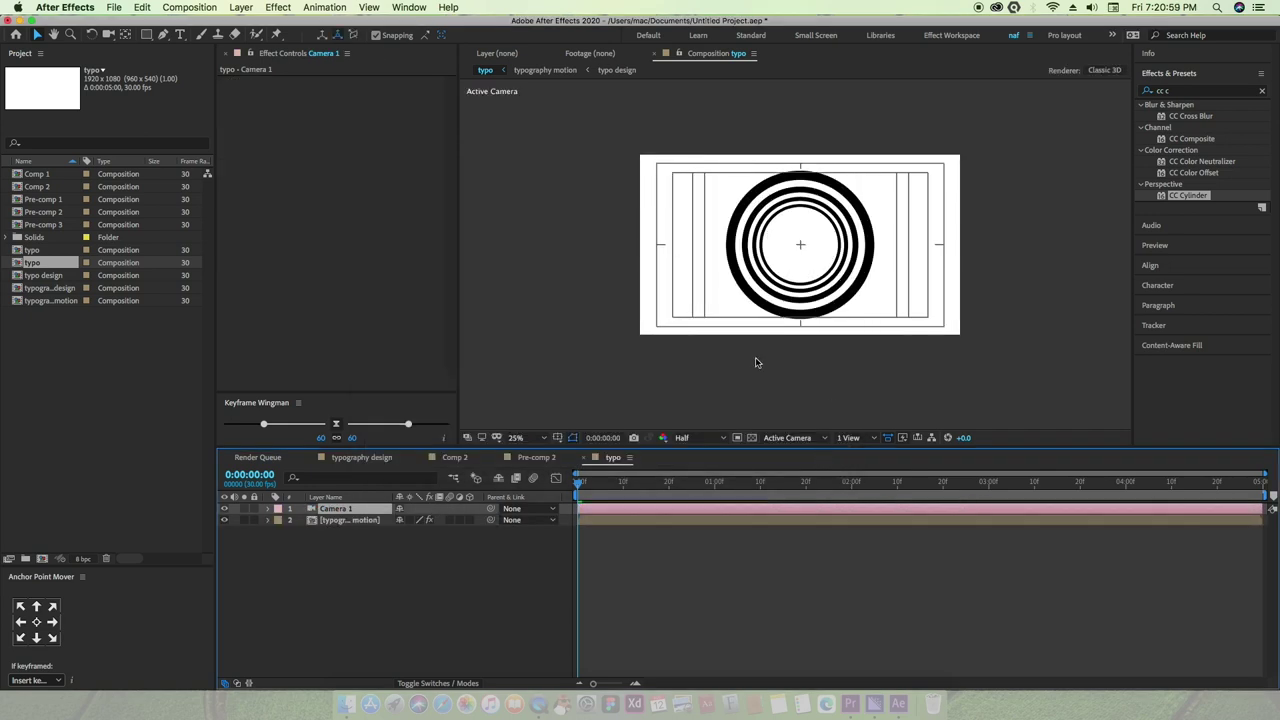
Reveal Camera 1's Transform properties and scrub the timeline to preview the text rings
{"action": "left_click", "coordinate": [268, 509]}
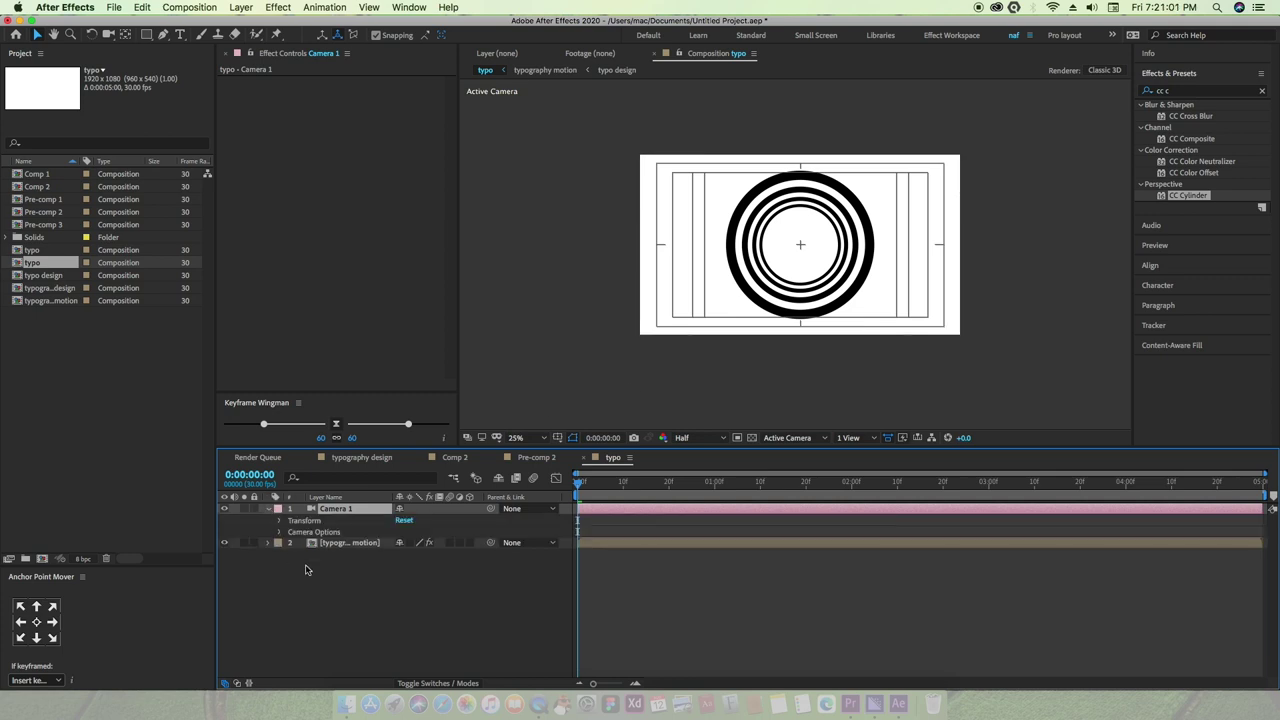
{"action": "left_click", "coordinate": [279, 520]}
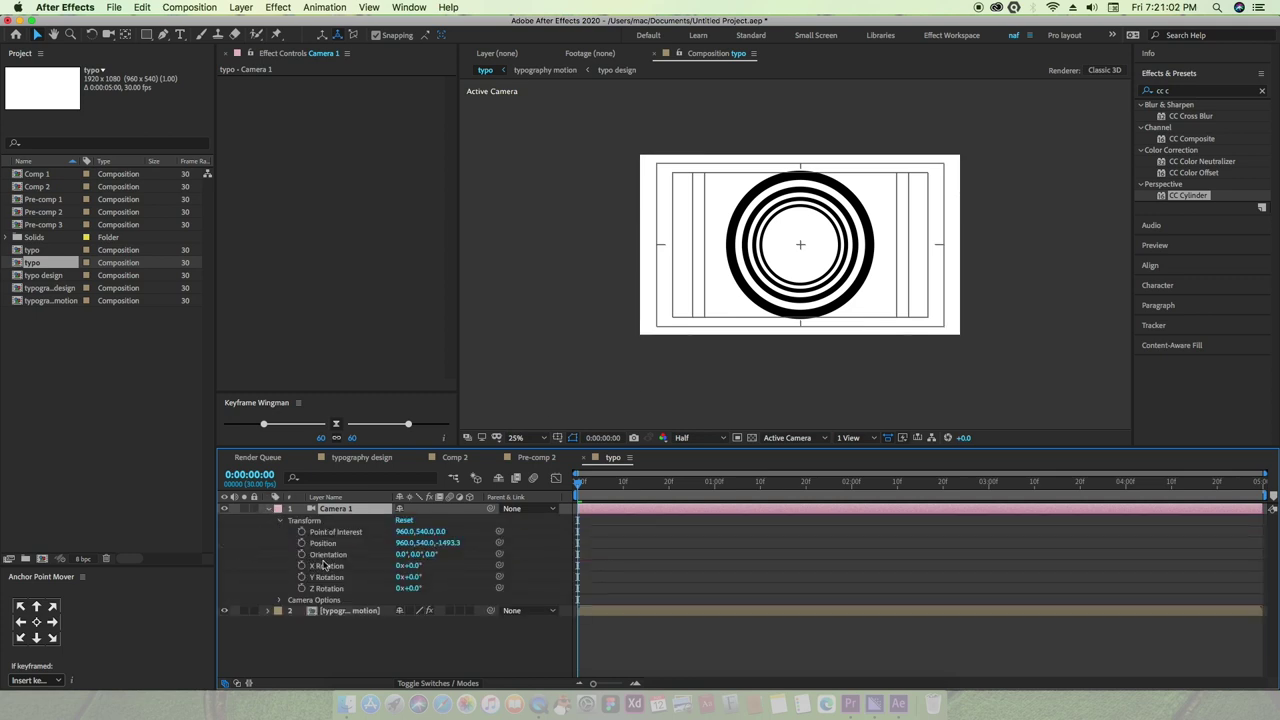
{"action": "left_click", "coordinate": [281, 600]}
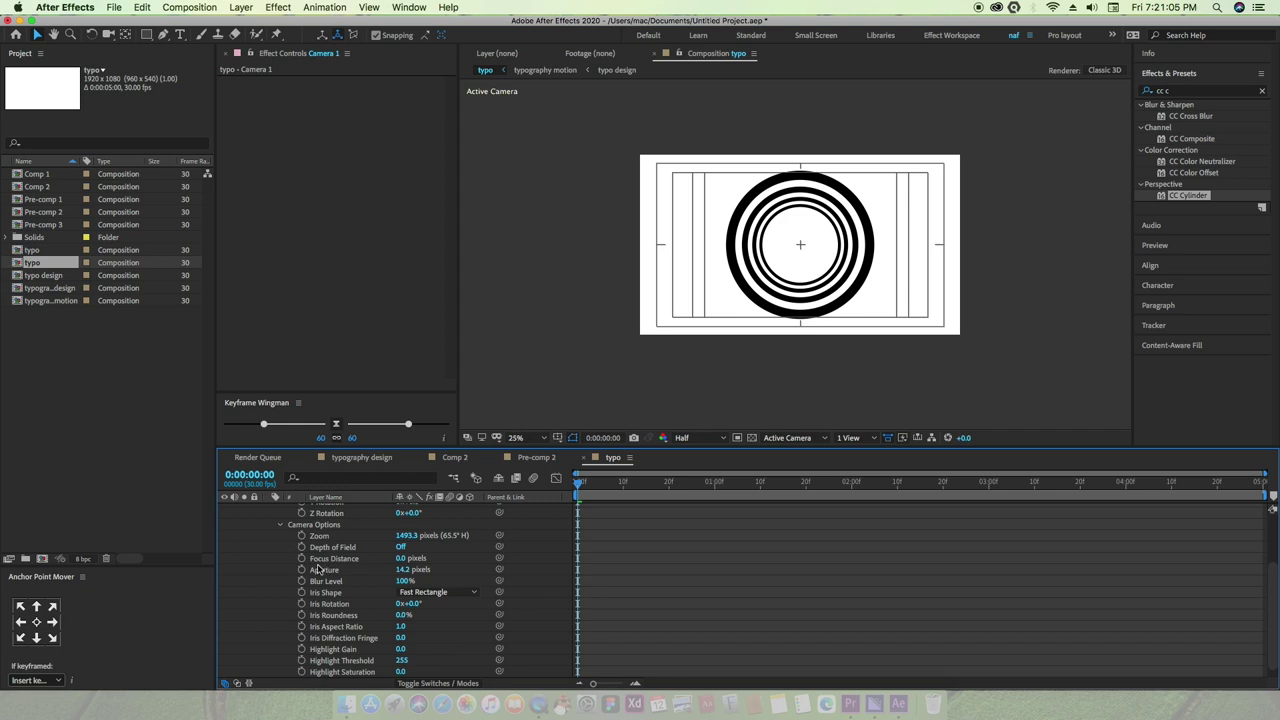
{"action": "left_click", "coordinate": [281, 525]}
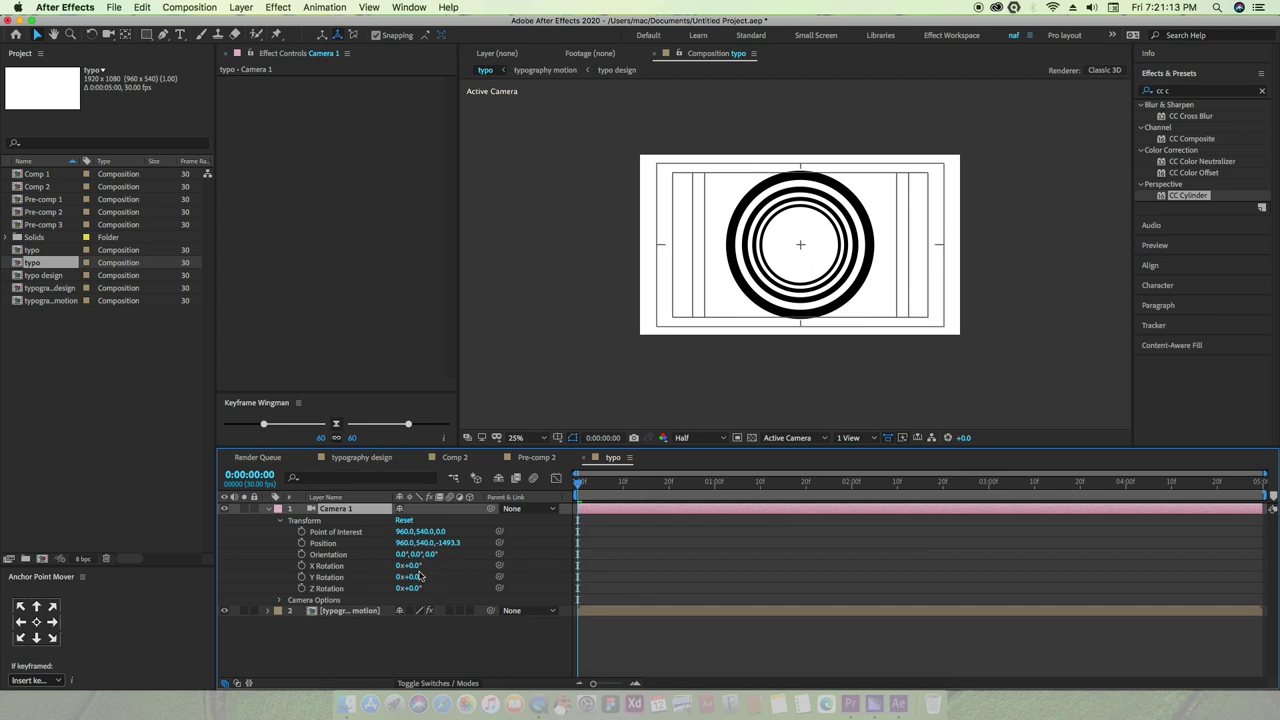
{"action": "left_click_drag", "start_coordinate": [577, 484], "coordinate": [806, 485]}
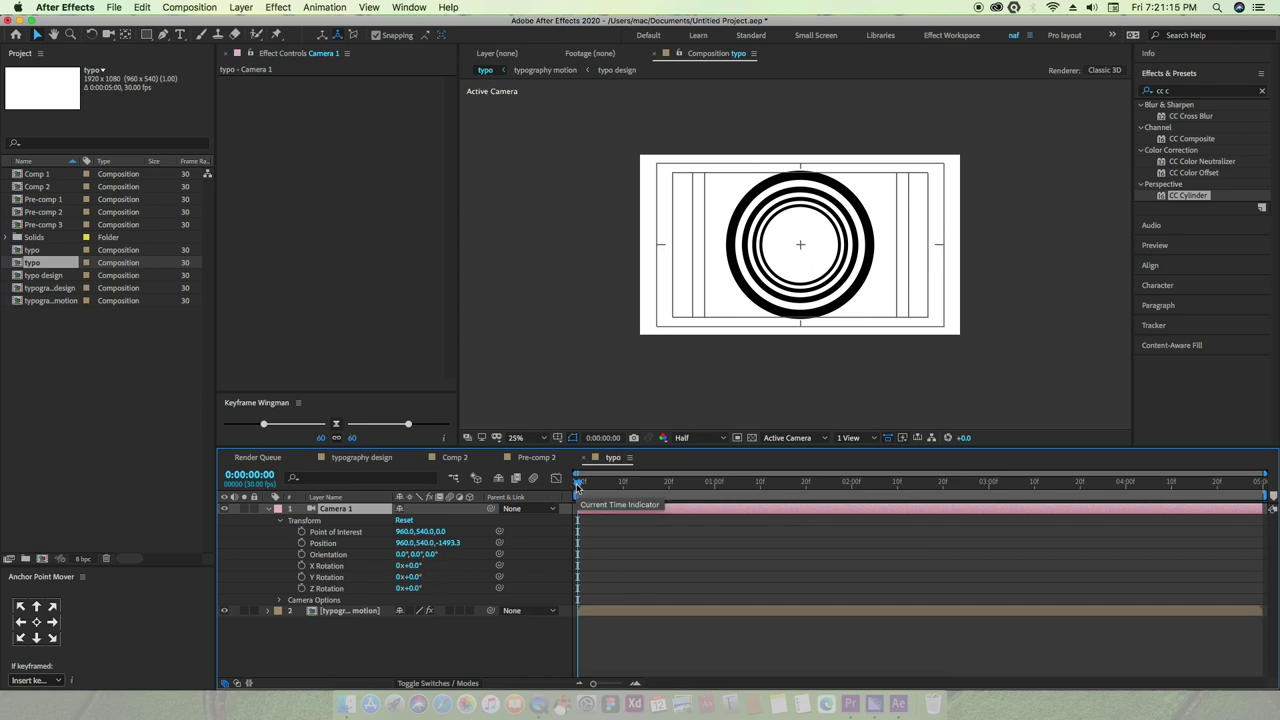
{"action": "left_click_drag", "start_coordinate": [806, 485], "coordinate": [578, 484]}
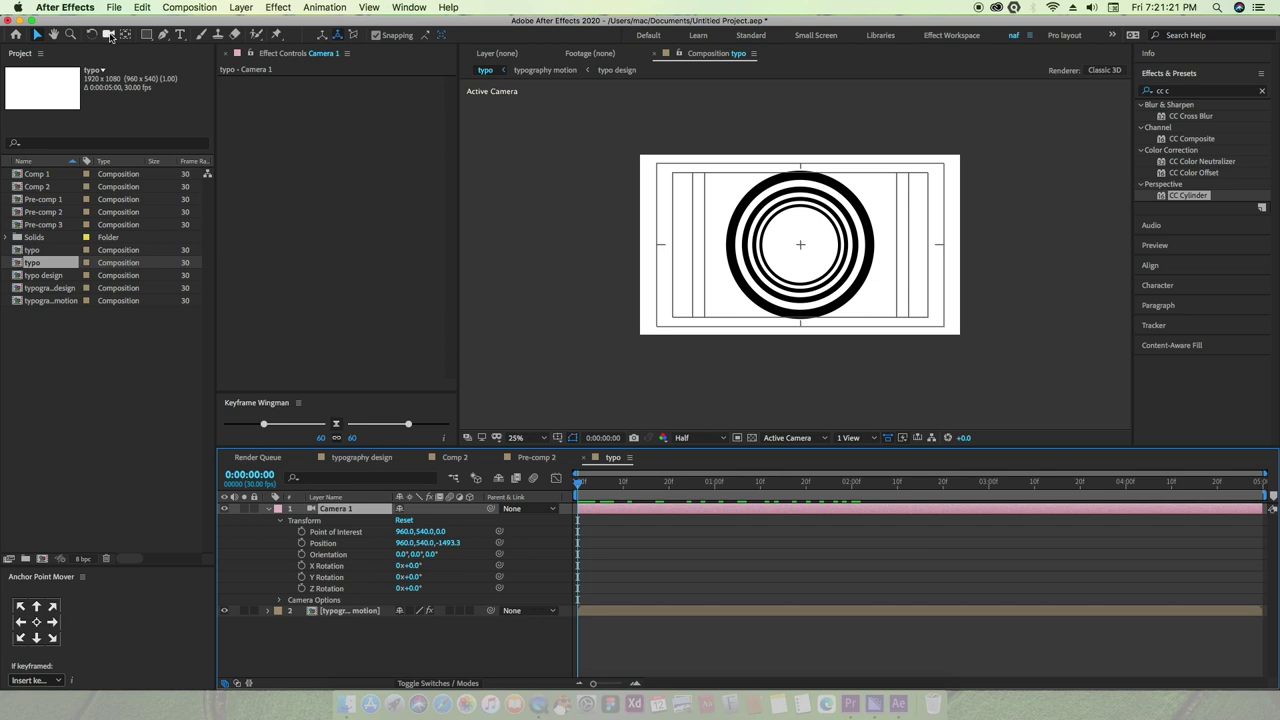
Switch to the Orbit Camera tool and keep the preview resolution at Half
{"action": "left_click", "coordinate": [110, 36]}
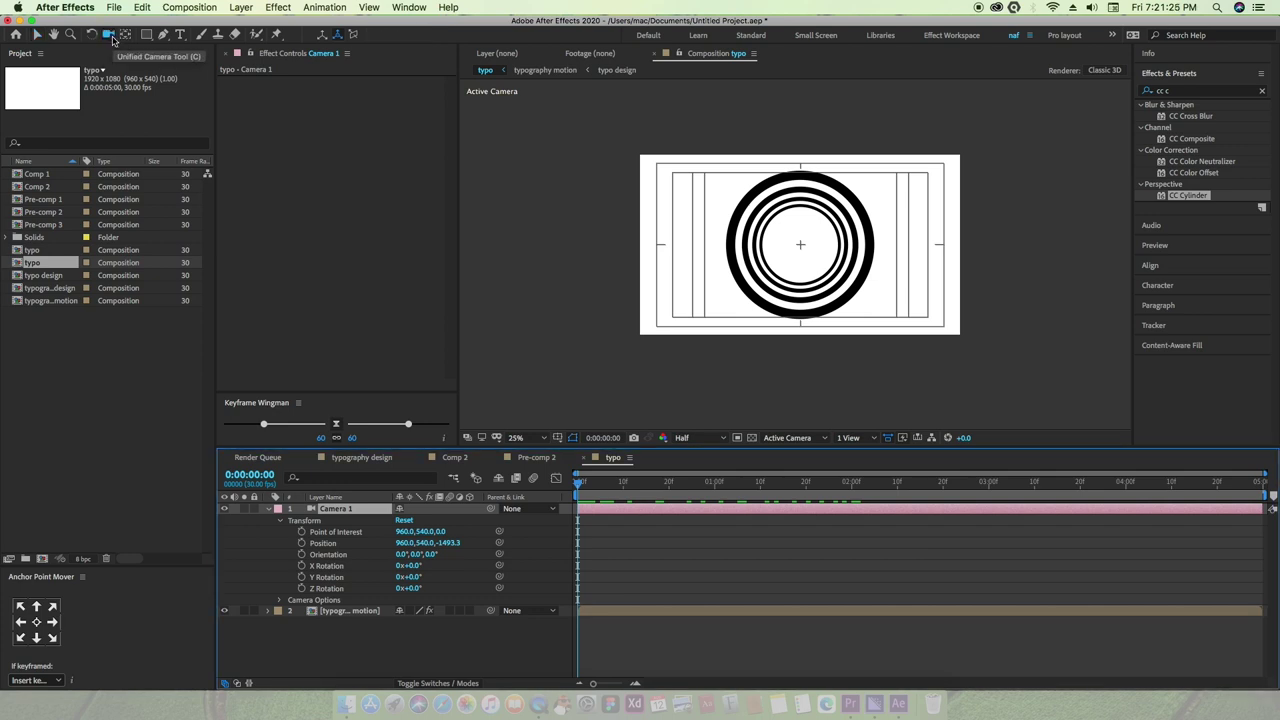
{"action": "key", "text": "c"}
{"action": "key", "text": "c"}
{"action": "key", "text": "c"}
{"action": "key", "text": "c"}
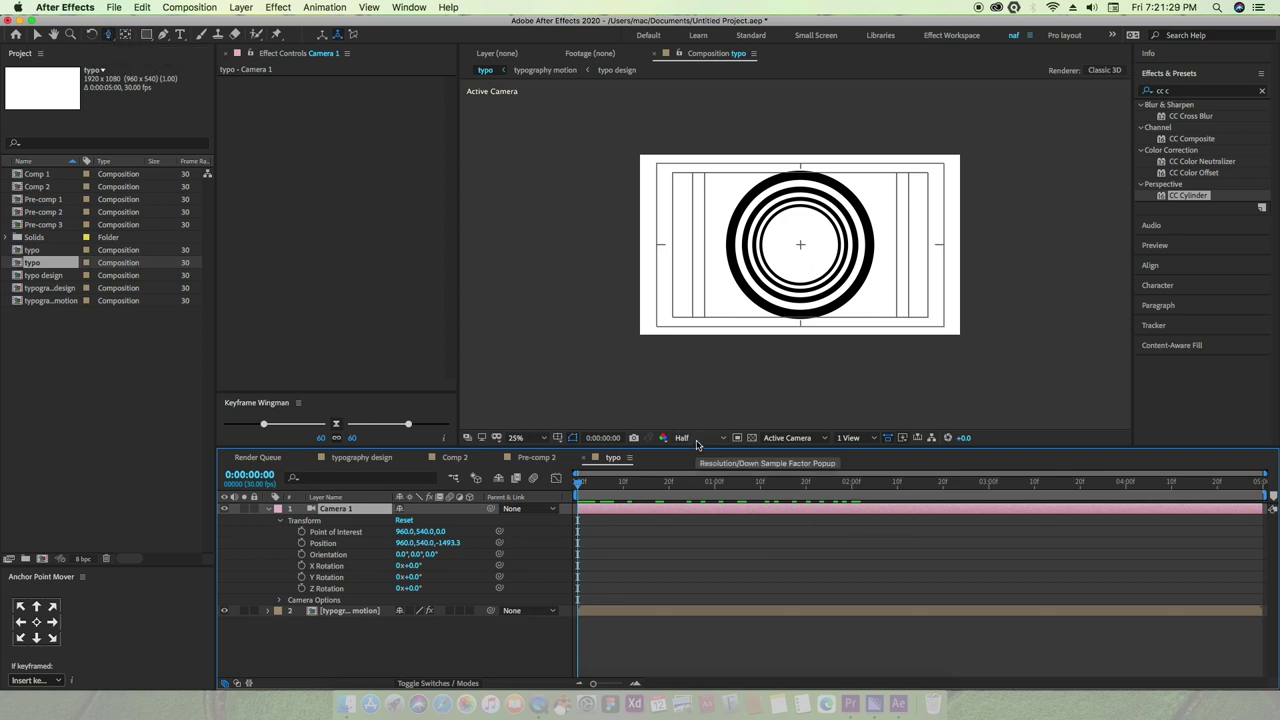
{"action": "left_click", "coordinate": [706, 438]}
{"action": "left_click", "coordinate": [692, 484]}
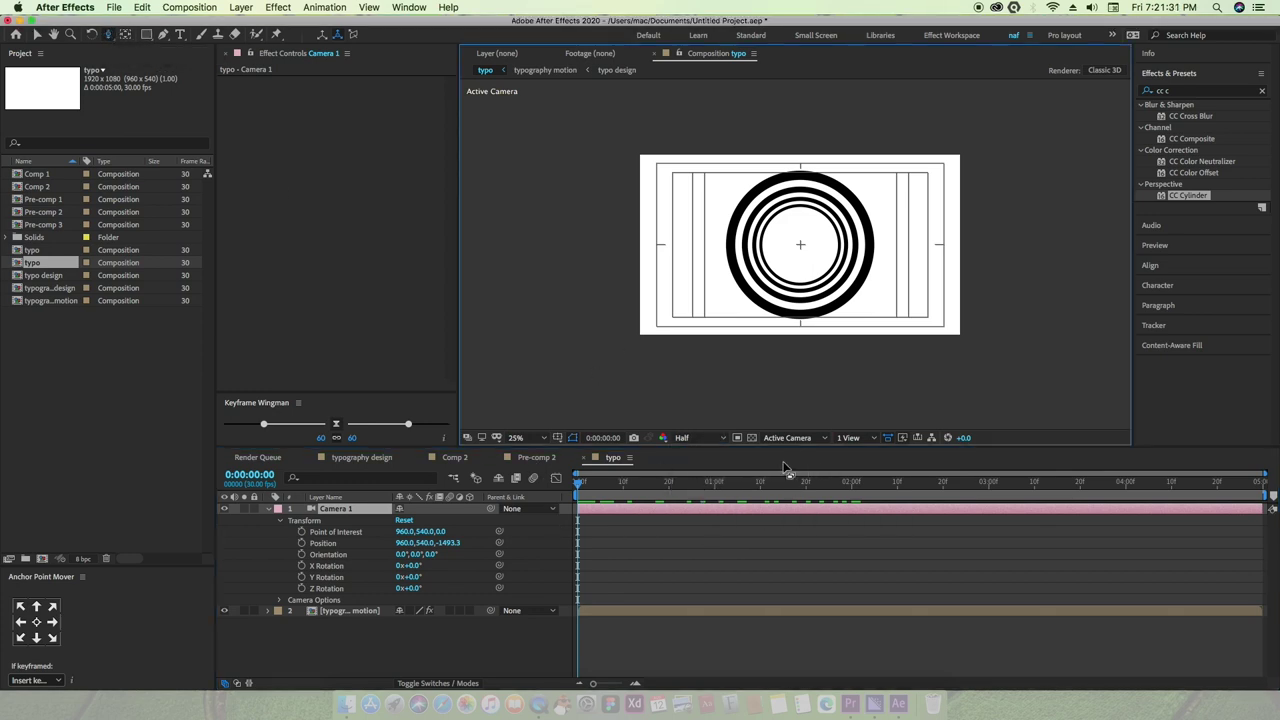
Show Custom View 2 in a 4 Views - Left layout, then switch to Pre-comp 2 for reference
{"action": "left_click", "coordinate": [795, 437]}
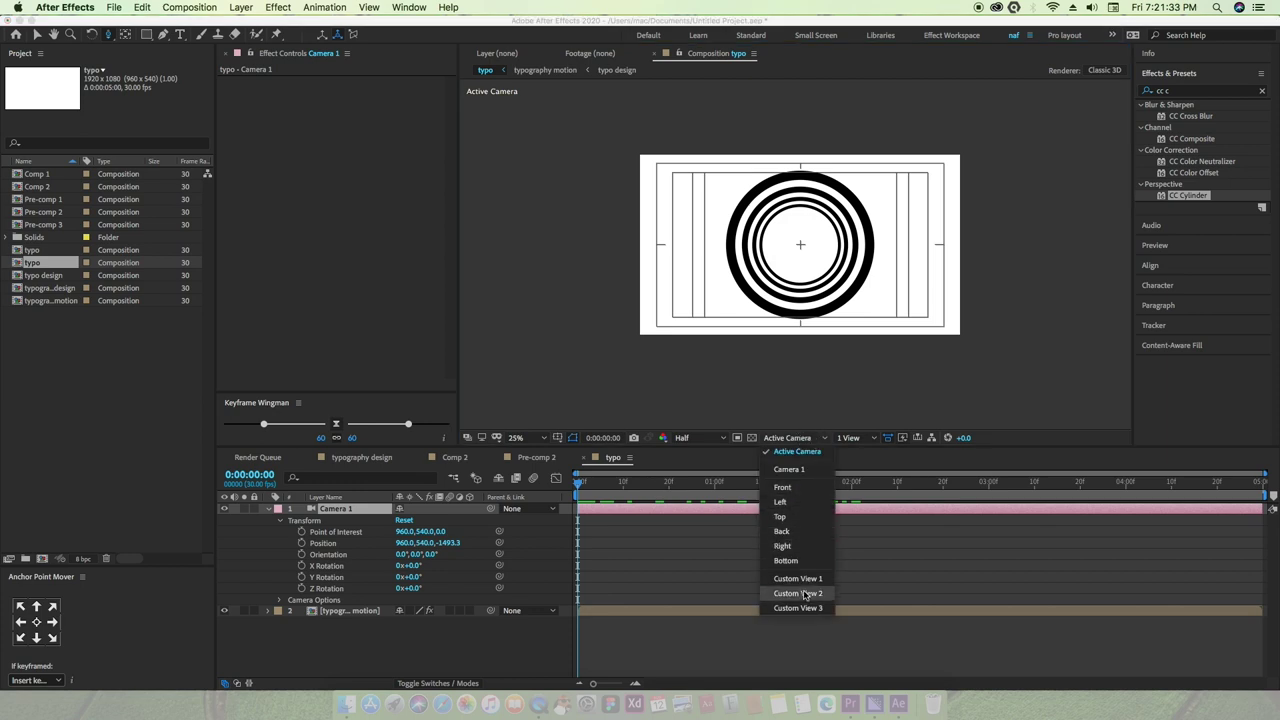
{"action": "left_click", "coordinate": [809, 594]}
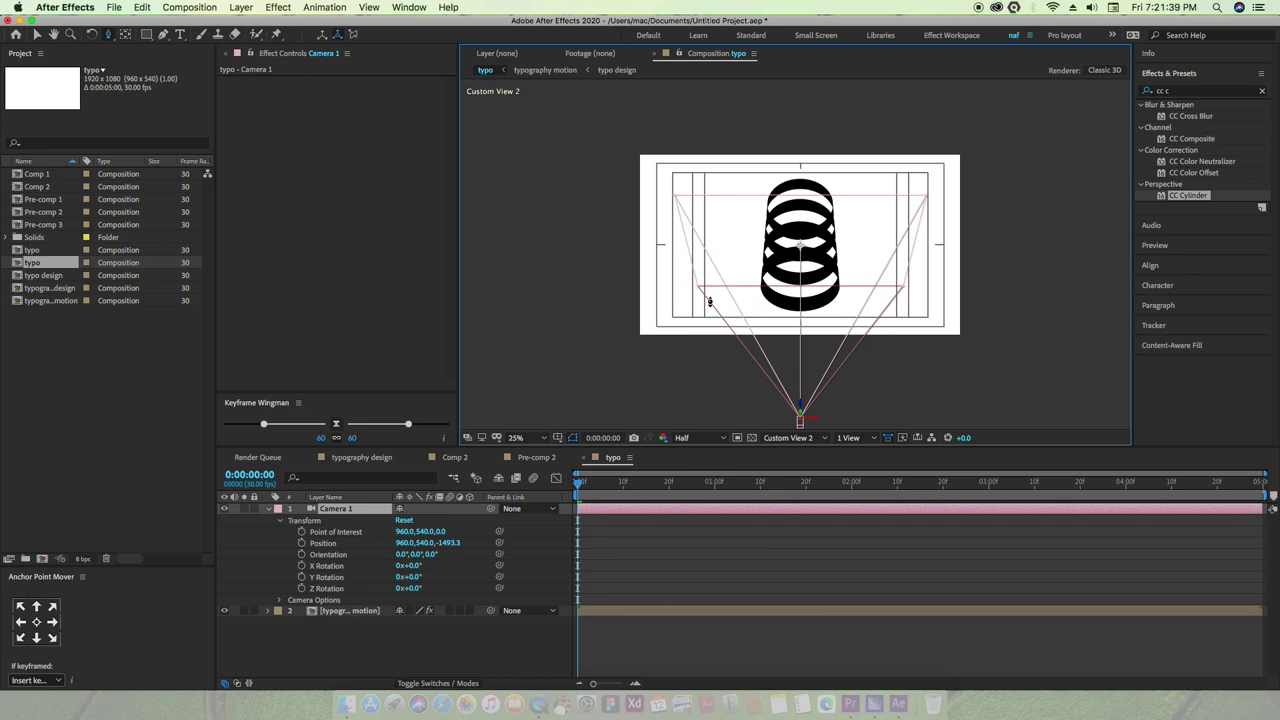
{"action": "left_click", "coordinate": [848, 437]}
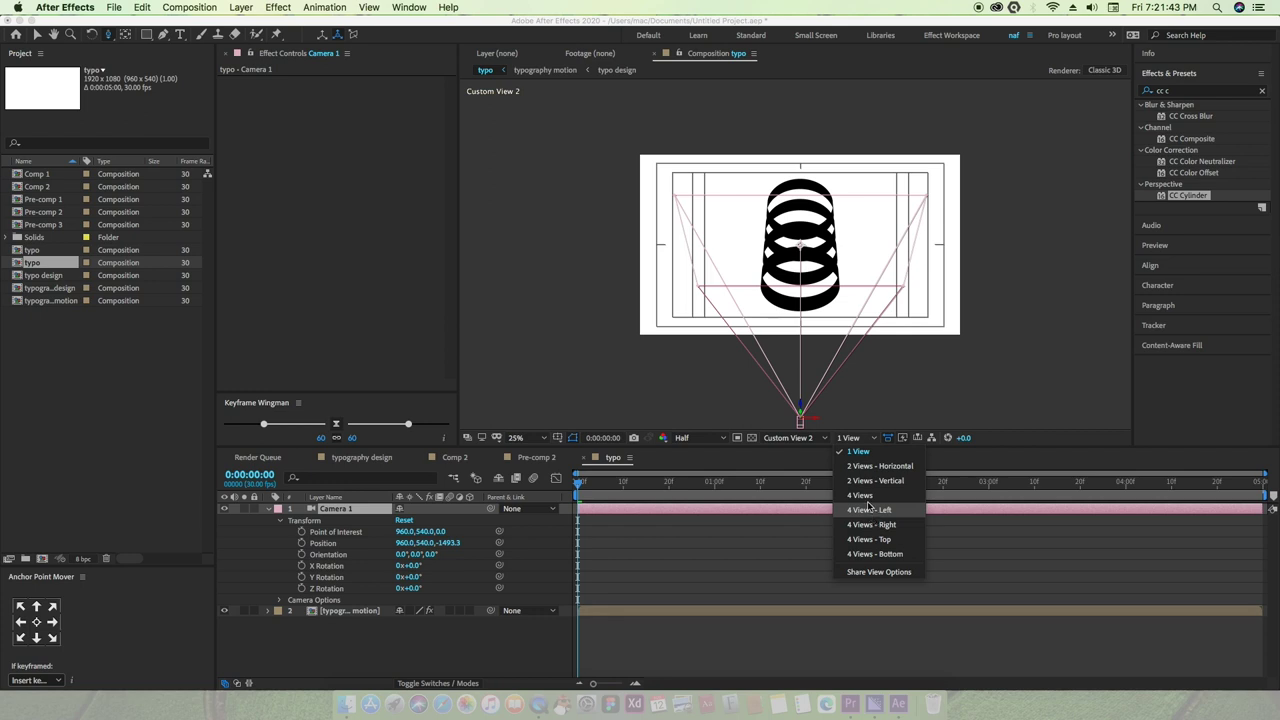
{"action": "left_click", "coordinate": [866, 482]}
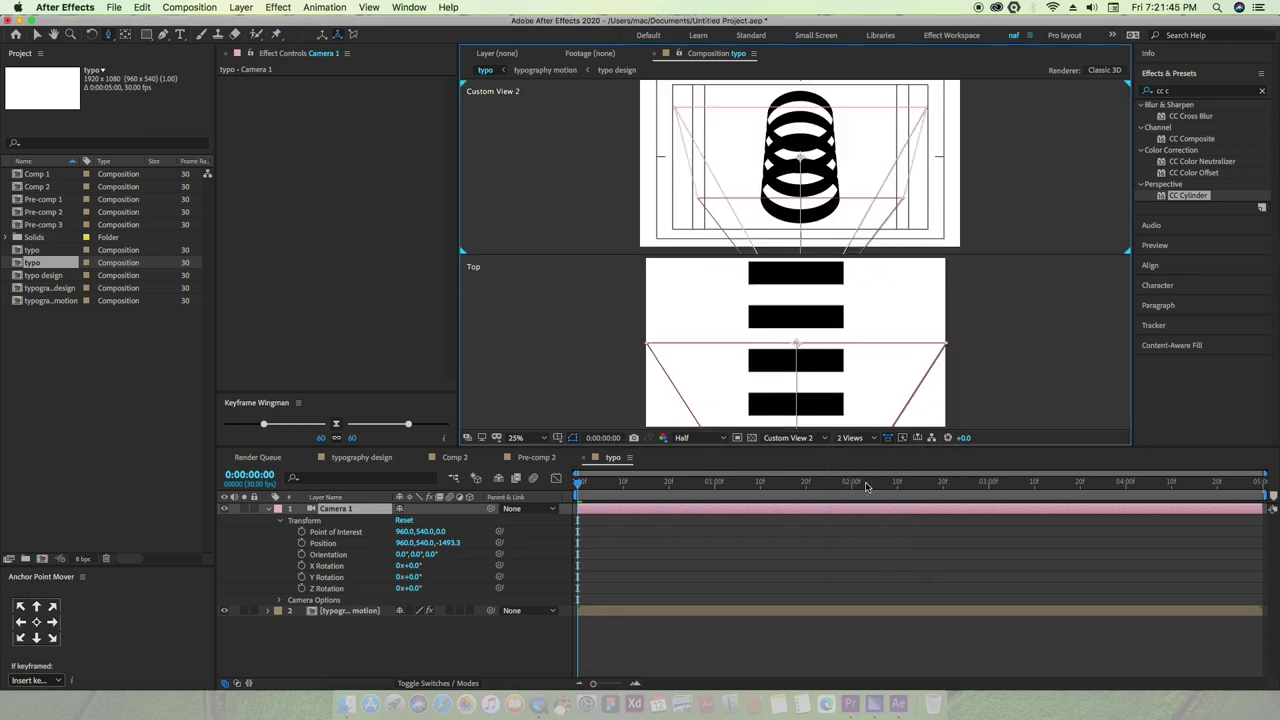
{"action": "left_click", "coordinate": [852, 437]}
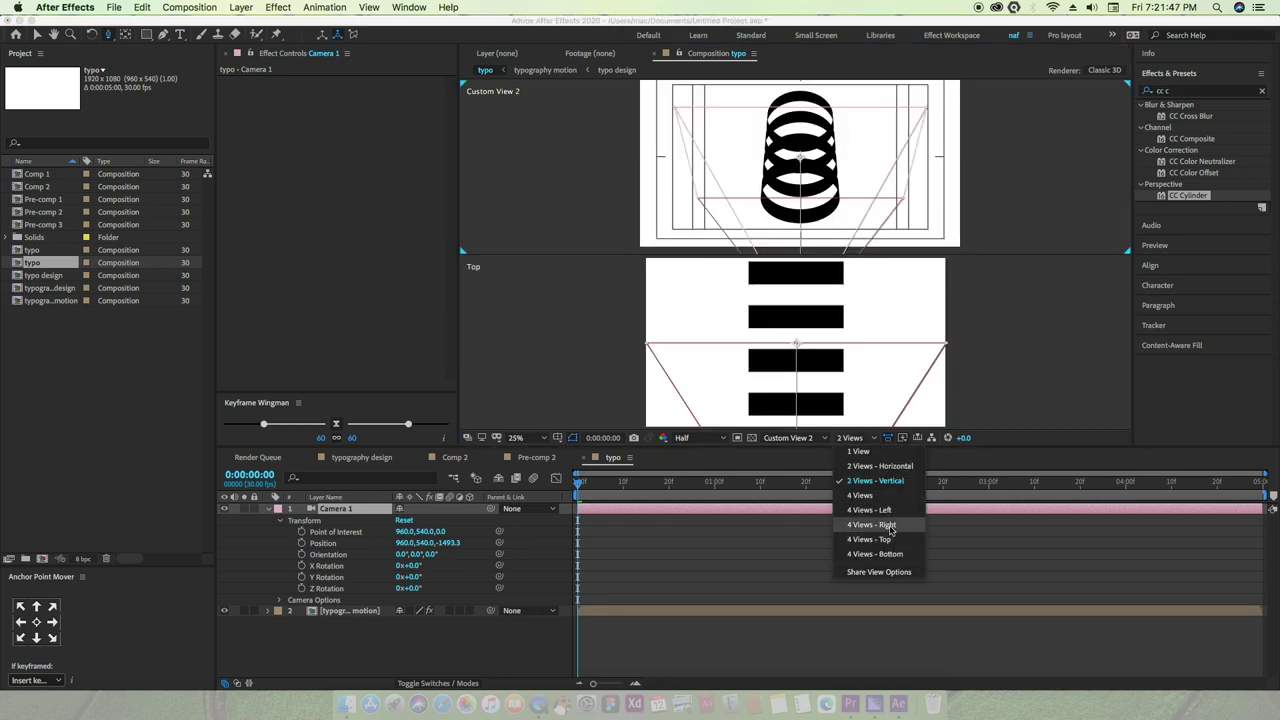
{"action": "left_click", "coordinate": [889, 525]}
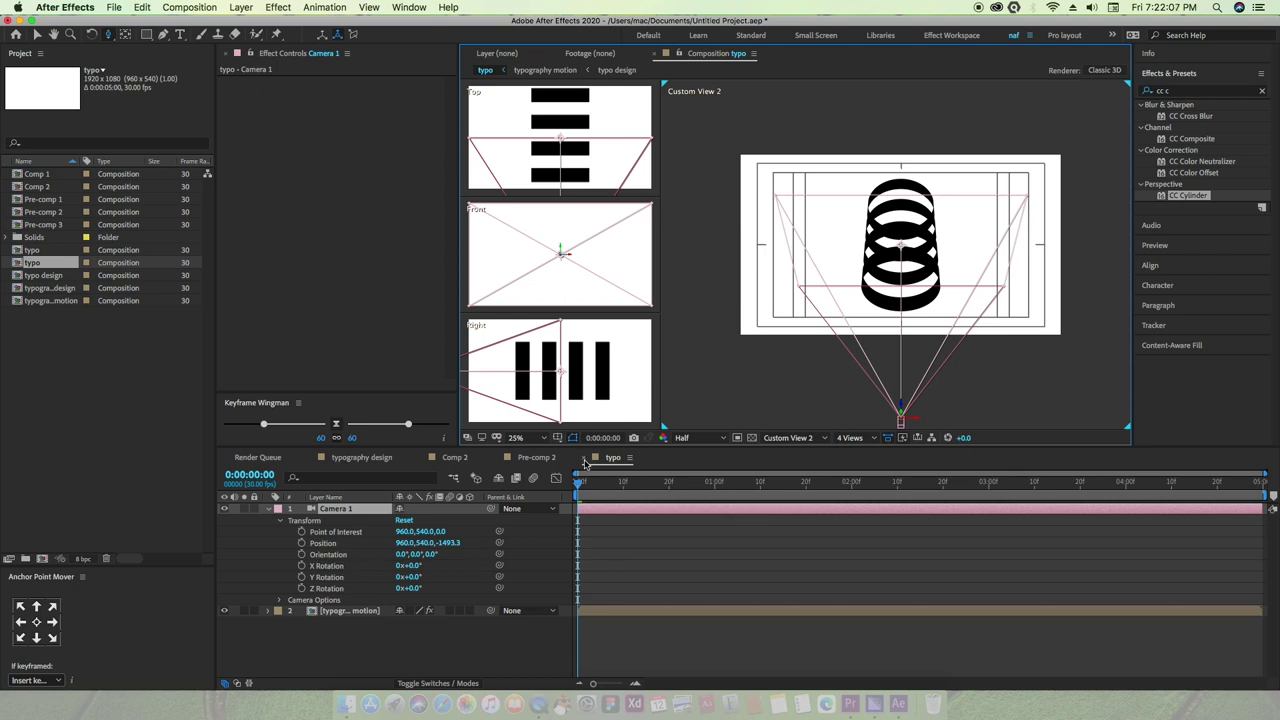
{"action": "left_click", "coordinate": [540, 459]}
Preview Pre-comp 2's camera move for reference, then return to the typo comp
{"action": "mouse_move", "coordinate": [585, 484]}
{"action": "left_mouse_down"}
{"action": "mouse_move", "coordinate": [746, 485]}
{"action": "mouse_move", "coordinate": [723, 484]}
{"action": "left_mouse_up"}
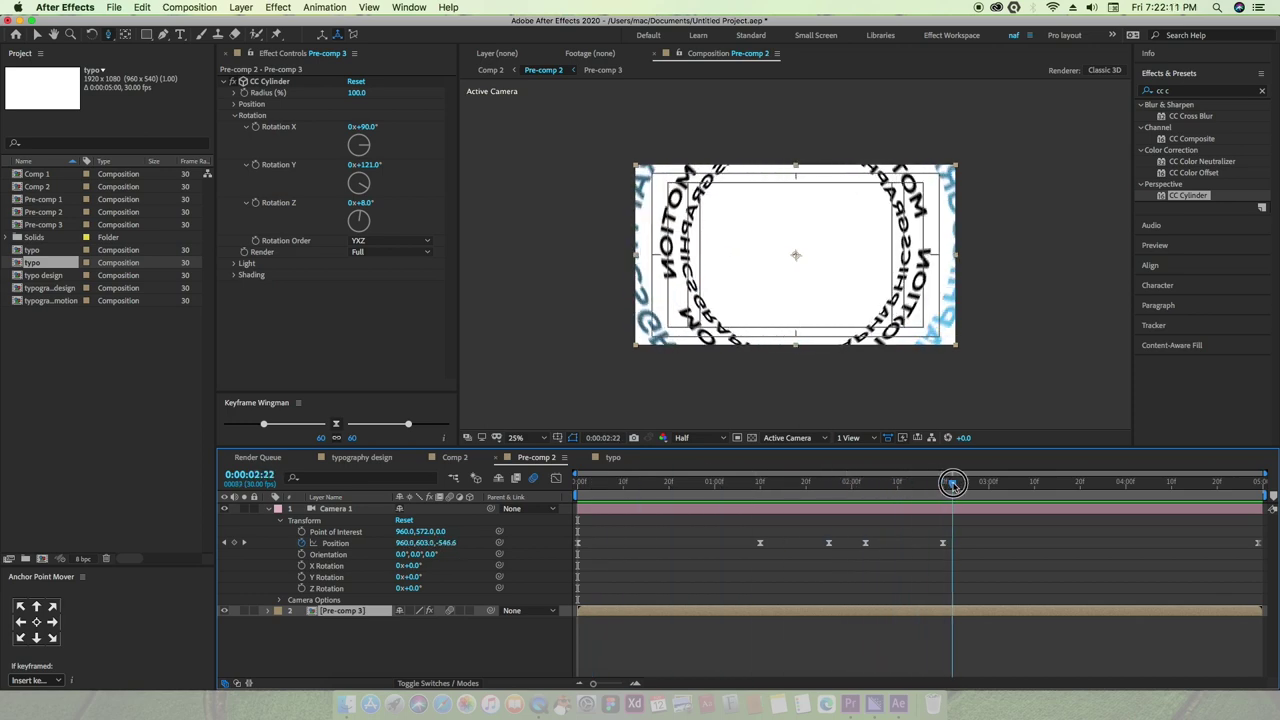
{"action": "key", "text": "Home"}
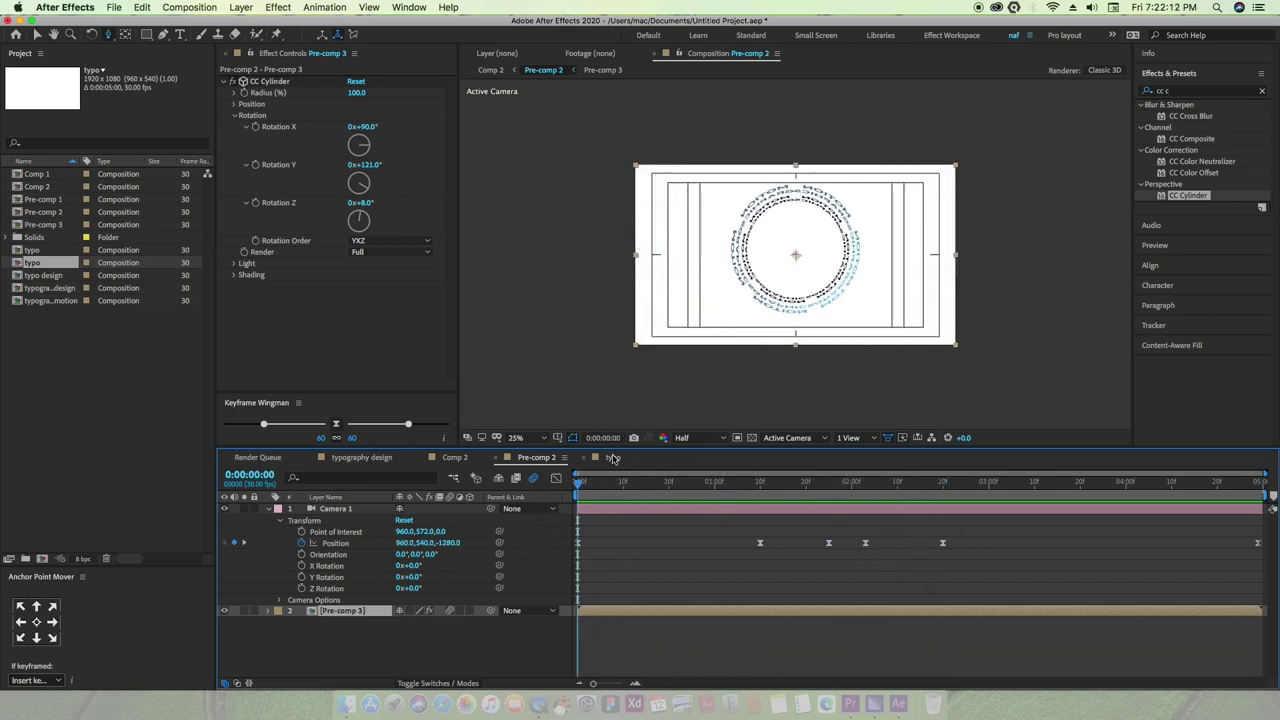
{"action": "left_click", "coordinate": [613, 458]}
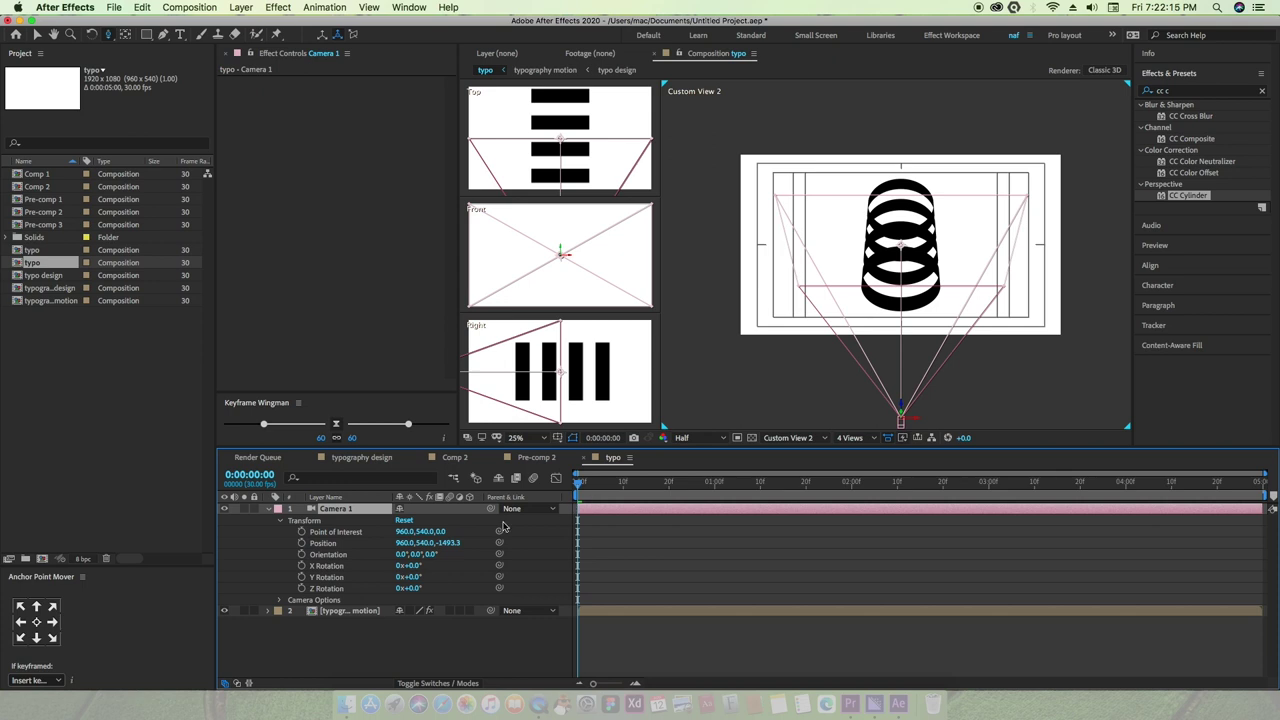
Start Position keyframing at 0 and set Camera 1's Position Y to 589 around one second
{"action": "left_click", "coordinate": [301, 543]}
{"action": "left_click_drag", "start_coordinate": [579, 484], "coordinate": [718, 485]}
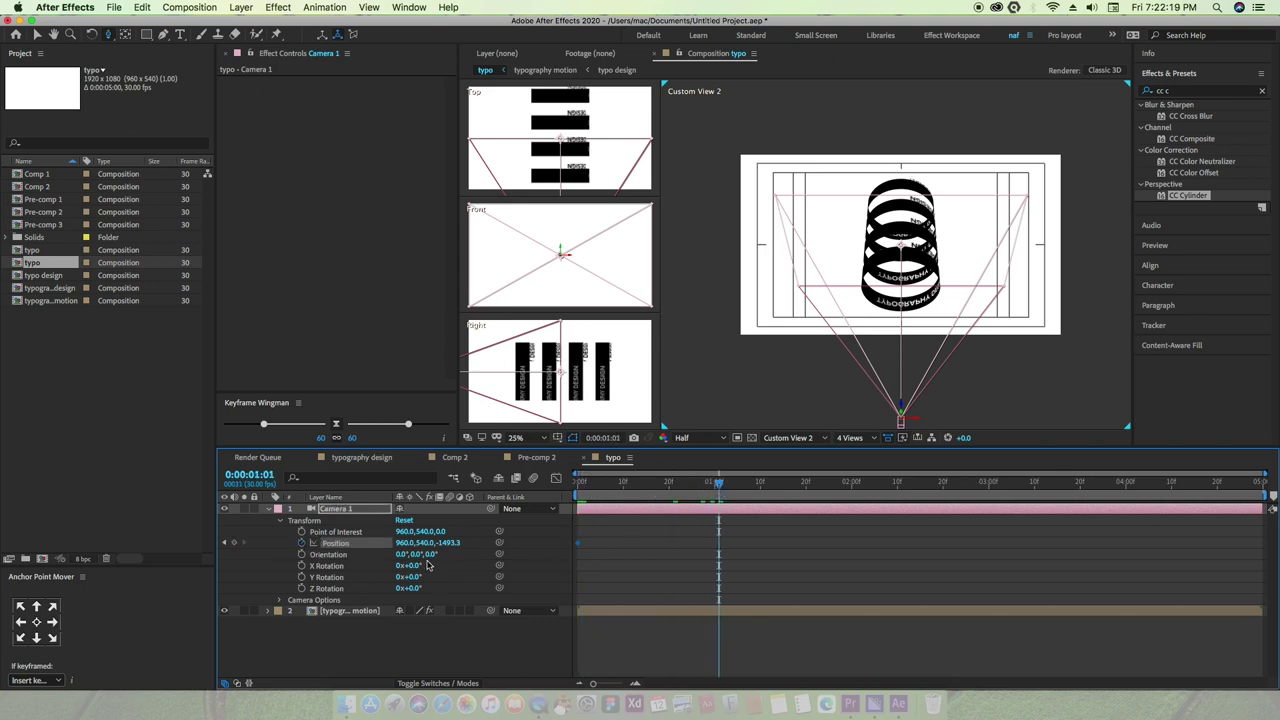
{"action": "left_click_drag", "start_coordinate": [428, 545], "coordinate": [453, 547]}
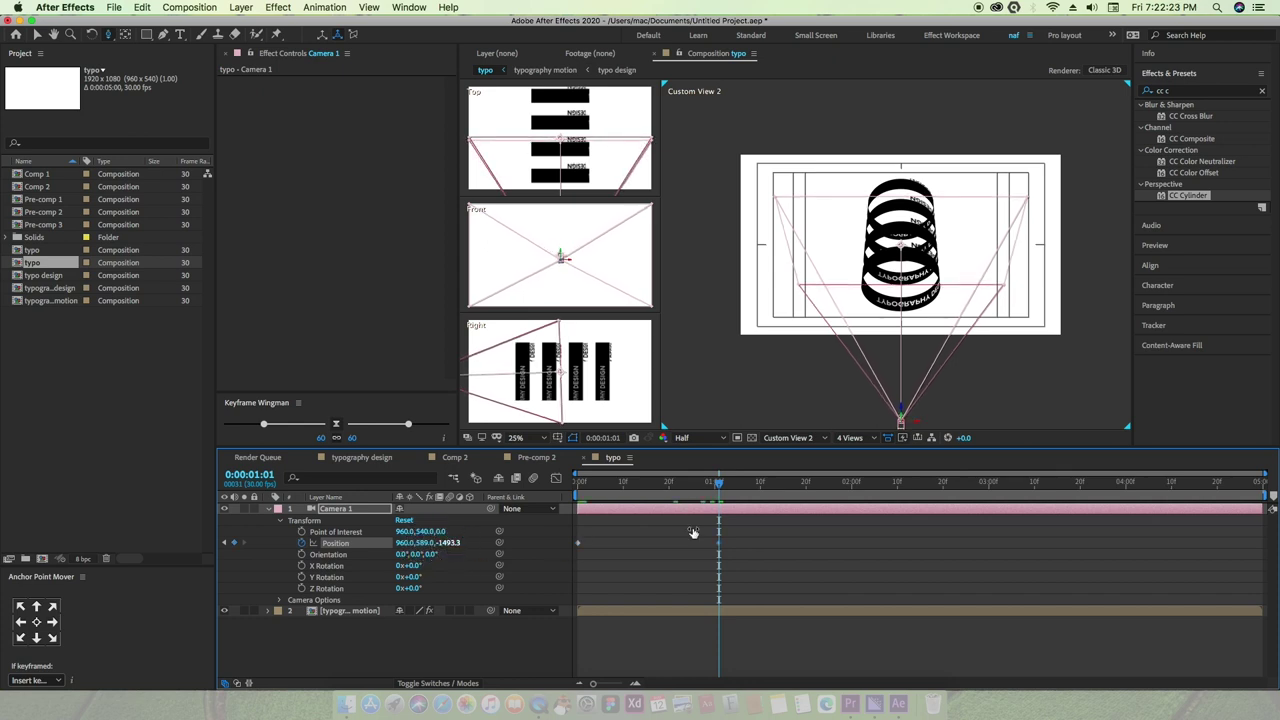
Keyframe Position Z at -1181.3, then lower Position X around 2:28 to shift the camera left
{"action": "left_click_drag", "start_coordinate": [718, 482], "coordinate": [848, 483]}
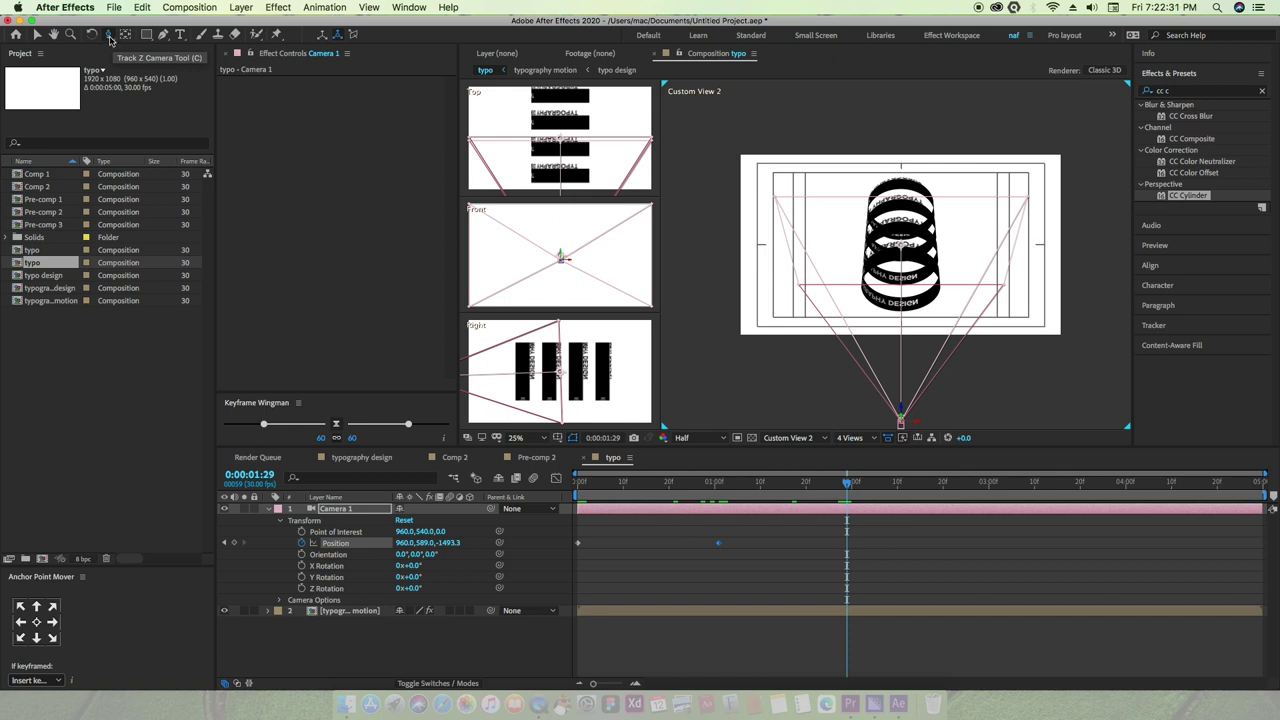
{"action": "left_click", "coordinate": [109, 36]}
{"action": "left_click_drag", "start_coordinate": [902, 410], "coordinate": [902, 374]}
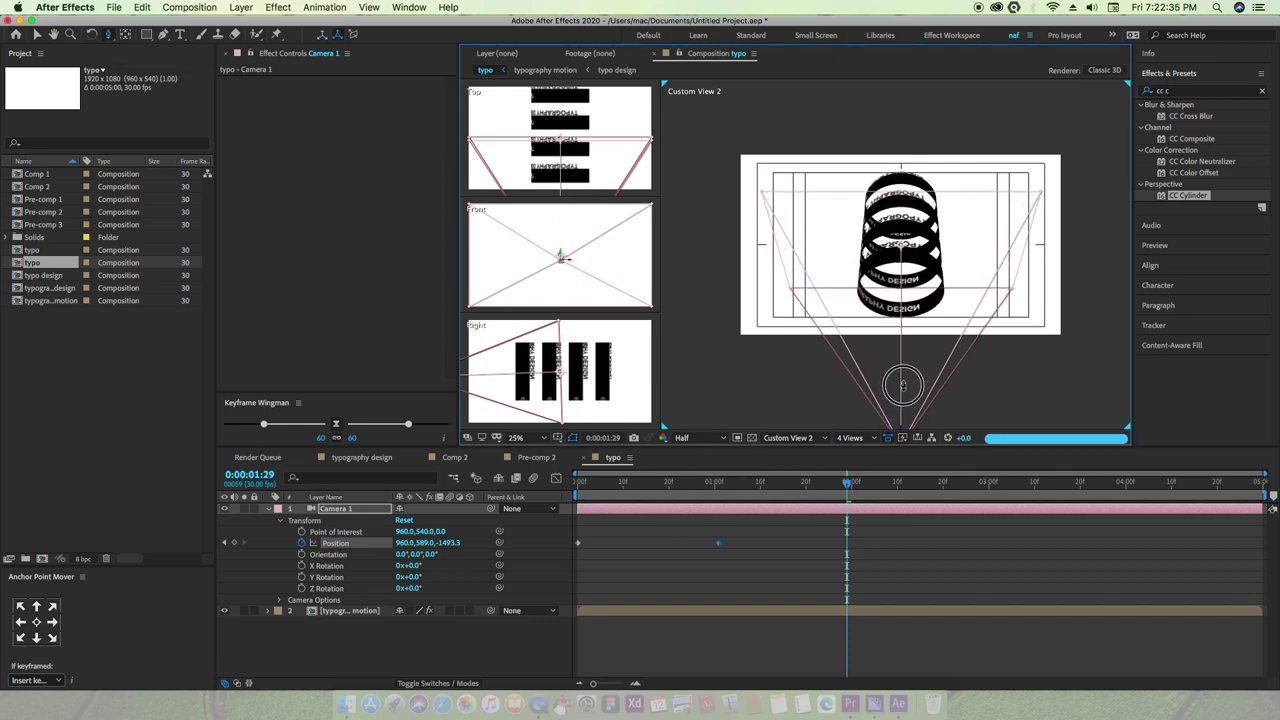
{"action": "left_click_drag", "start_coordinate": [902, 374], "coordinate": [932, 203]}
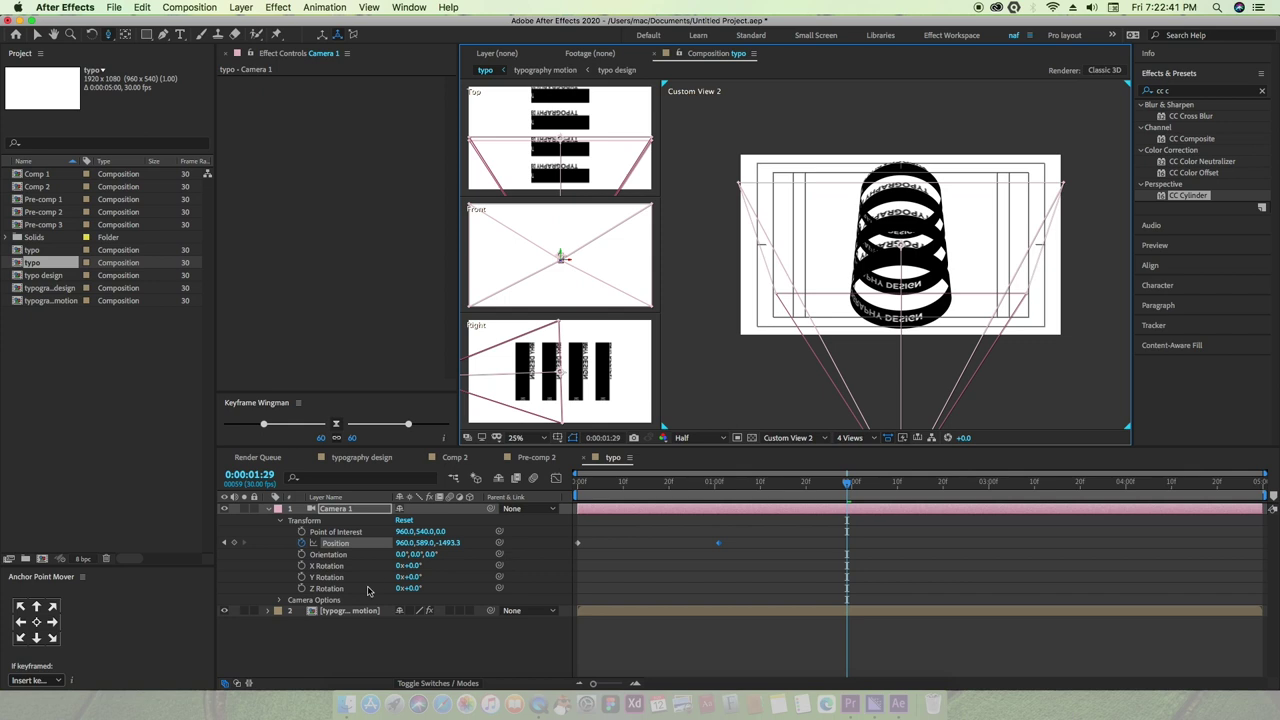
{"action": "left_click_drag", "start_coordinate": [443, 545], "coordinate": [405, 561]}
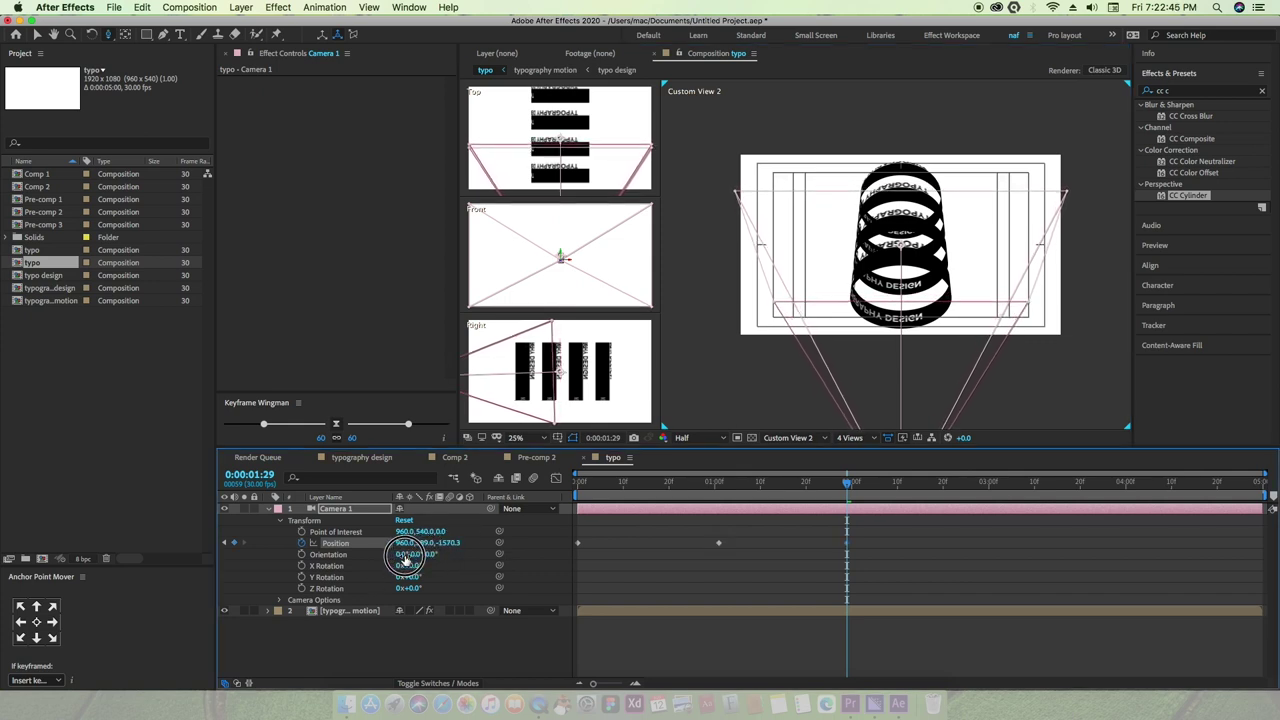
{"action": "key", "text": "cmd+z"}
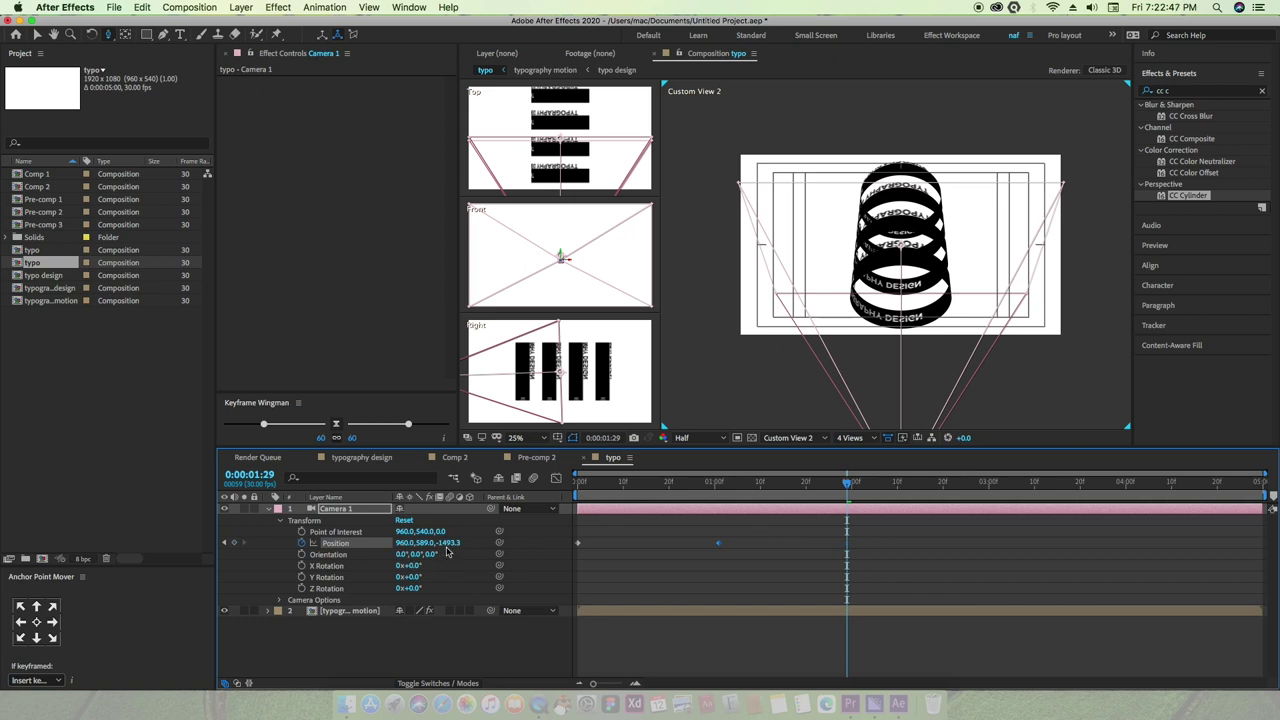
{"action": "mouse_move", "coordinate": [449, 547]}
{"action": "left_mouse_down"}
{"action": "mouse_move", "coordinate": [425, 551]}
{"action": "mouse_move", "coordinate": [637, 573]}
{"action": "left_mouse_up"}
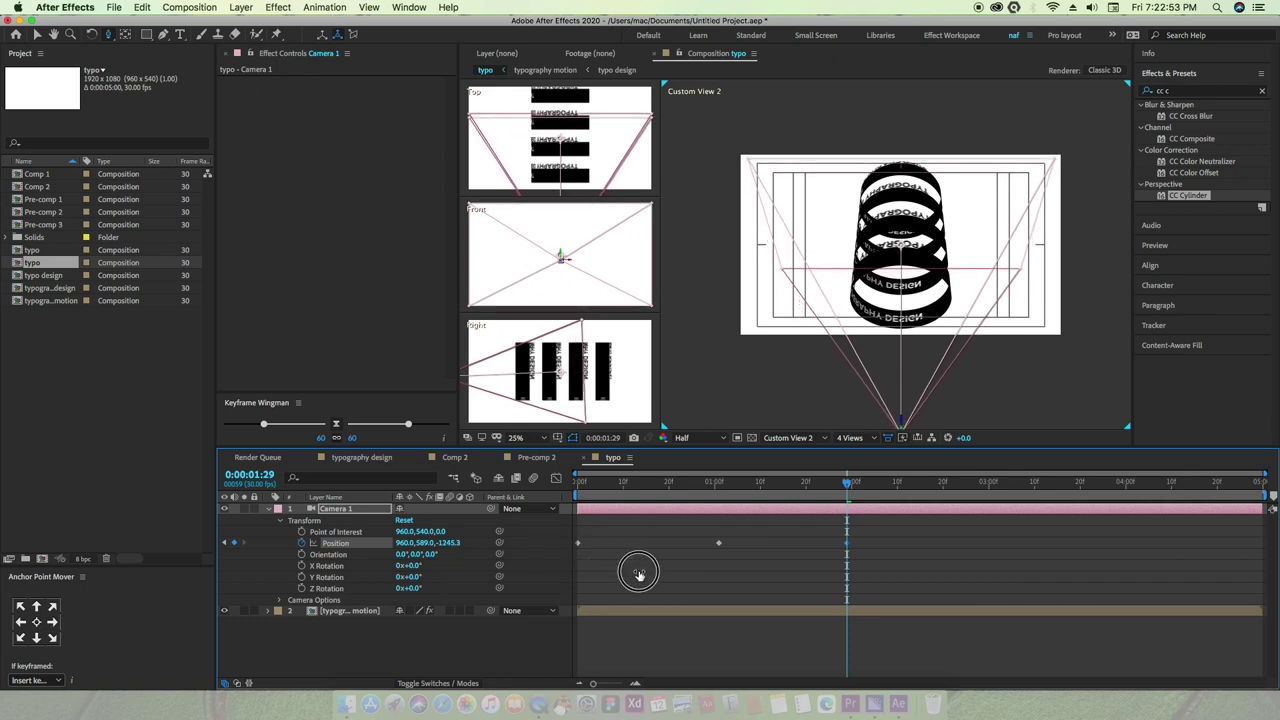
{"action": "left_click_drag", "start_coordinate": [637, 573], "coordinate": [765, 560]}
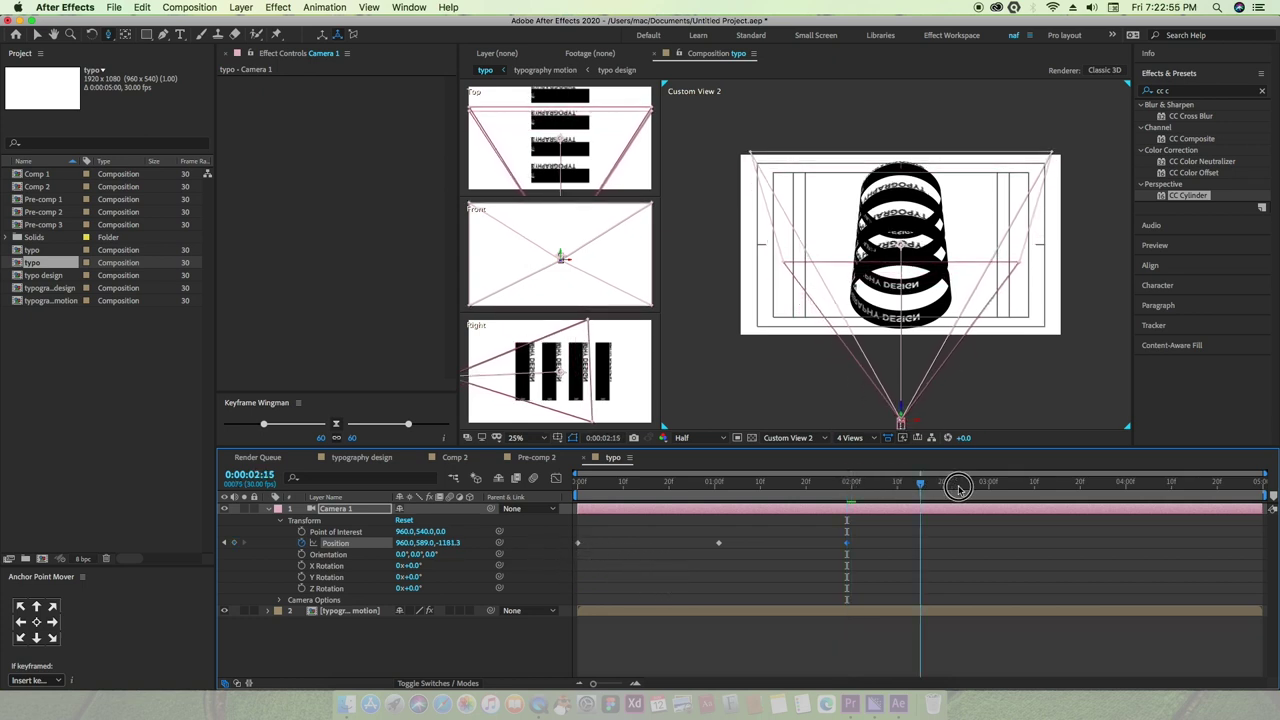
{"action": "left_click_drag", "start_coordinate": [852, 485], "coordinate": [979, 483]}
{"action": "left_click_drag", "start_coordinate": [403, 543], "coordinate": [357, 548]}
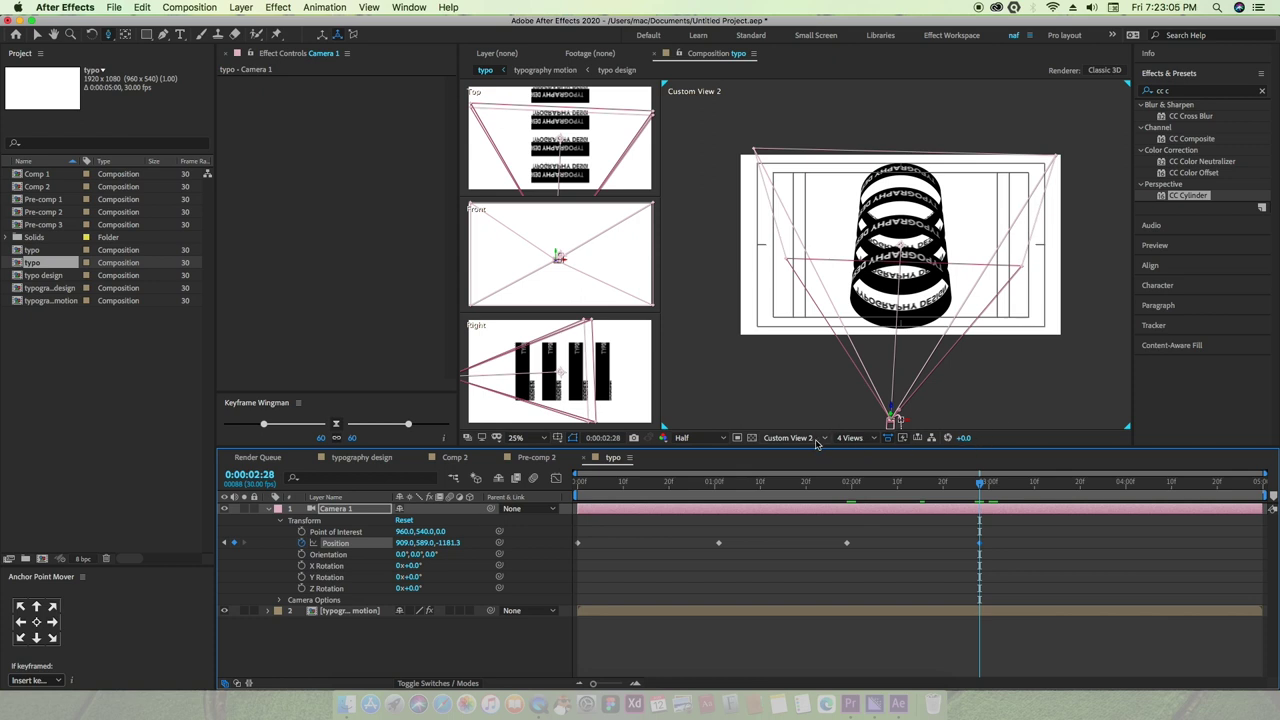
Show a single Active Camera view at 50% zoom with Quarter preview resolution
{"action": "left_click", "coordinate": [813, 441]}
{"action": "left_click", "coordinate": [797, 451]}
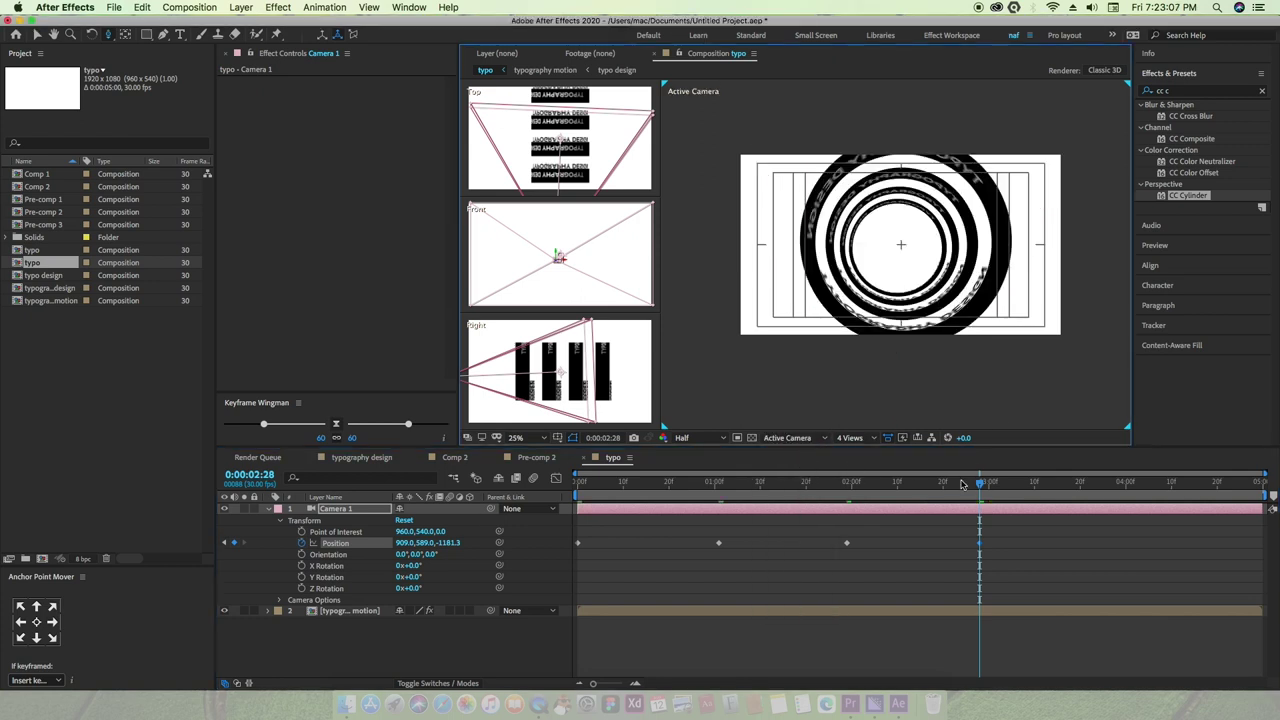
{"action": "left_click_drag", "start_coordinate": [962, 485], "coordinate": [632, 482]}
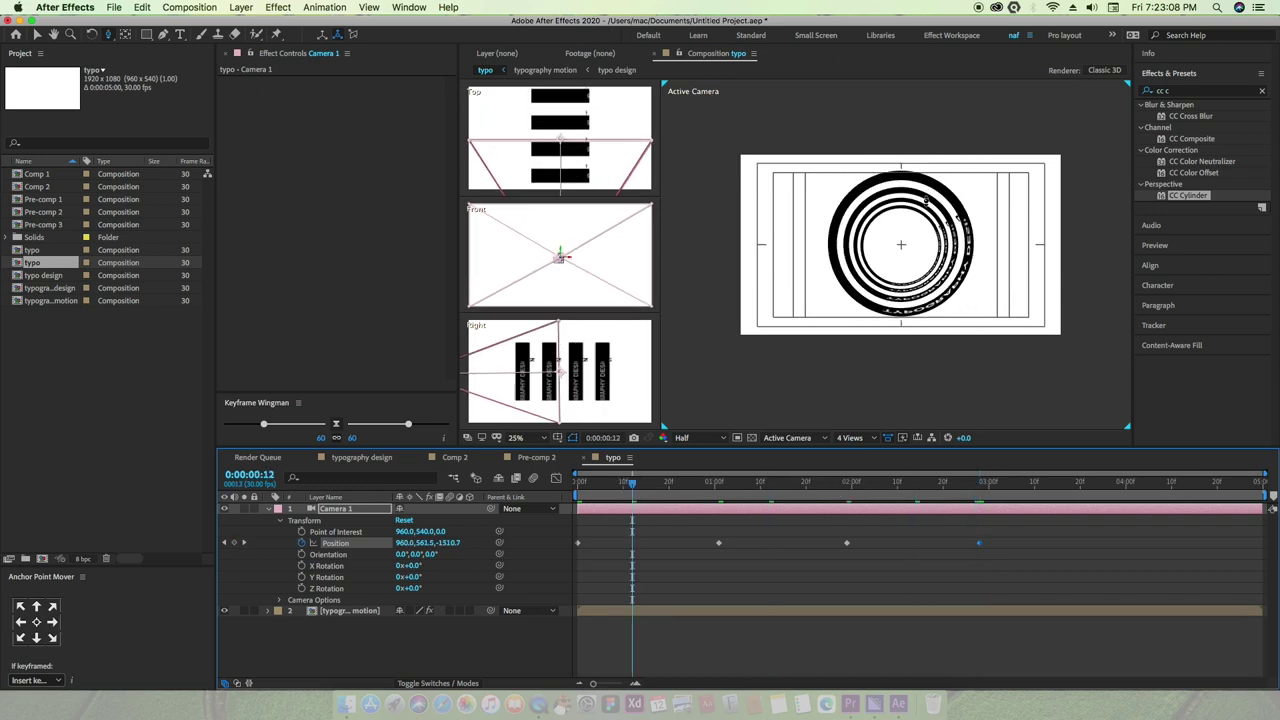
{"action": "left_click", "coordinate": [866, 438]}
{"action": "left_click", "coordinate": [867, 455]}
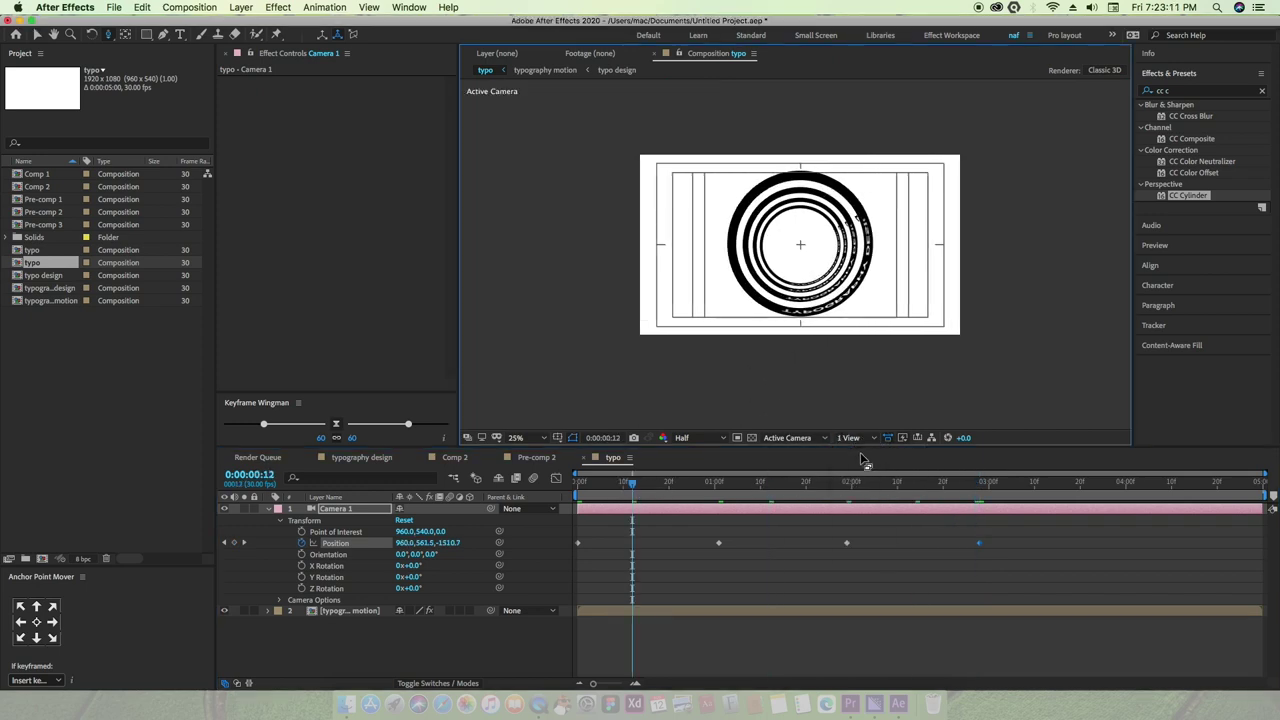
{"action": "key", "text": "period"}
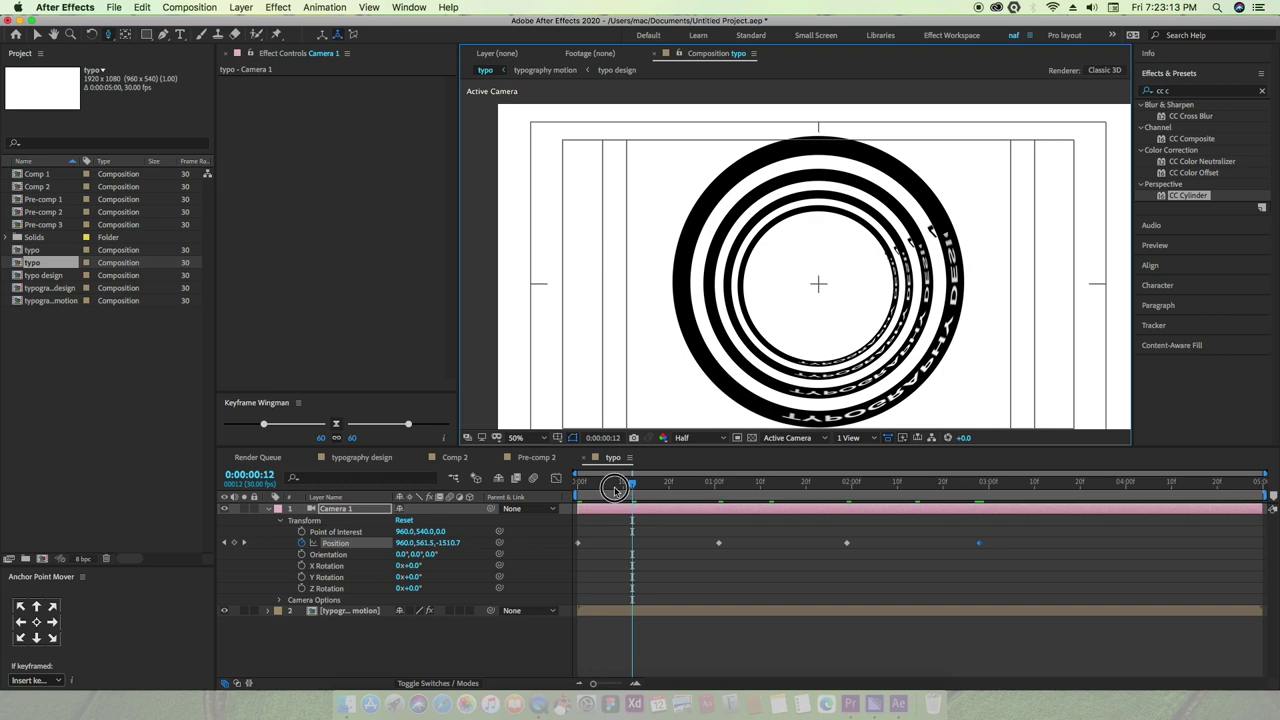
{"action": "left_click_drag", "start_coordinate": [632, 482], "coordinate": [578, 482]}
{"action": "left_click", "coordinate": [690, 438]}
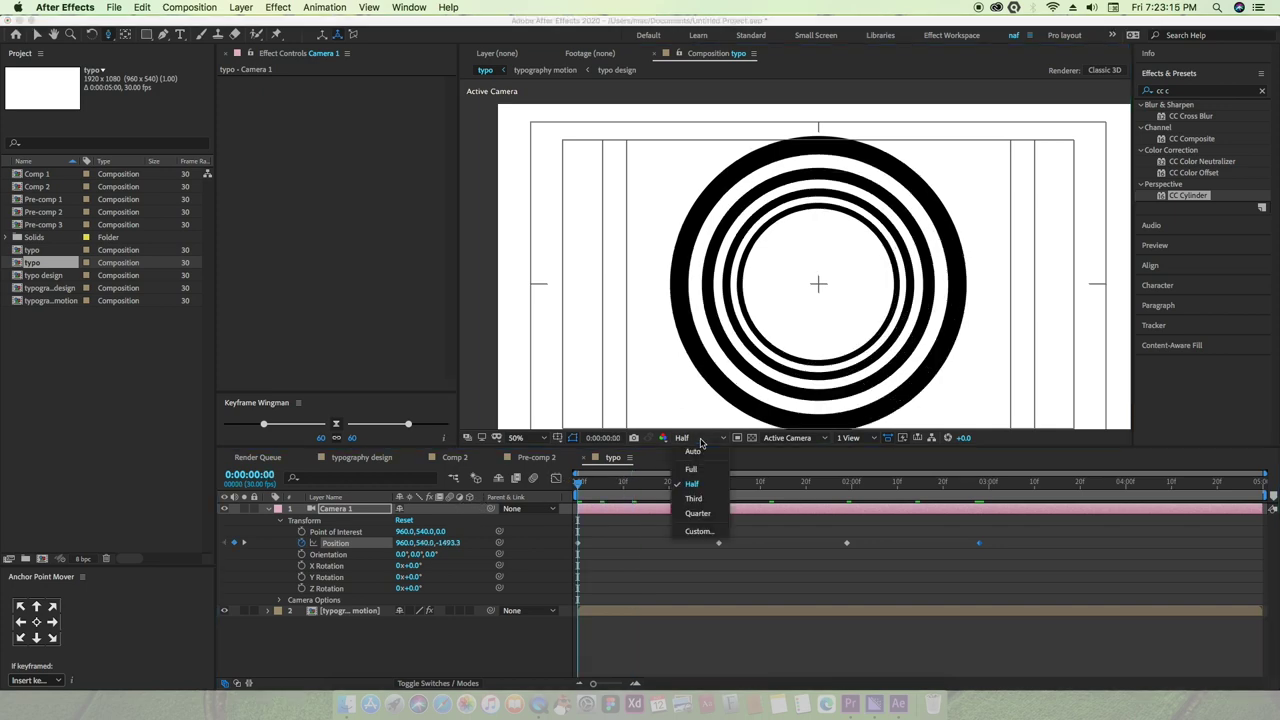
{"action": "left_click", "coordinate": [700, 513]}
Preview the move, then keyframe Position Z at -823.3 on the last frame, 0:00:04:29
{"action": "key", "text": "space"}
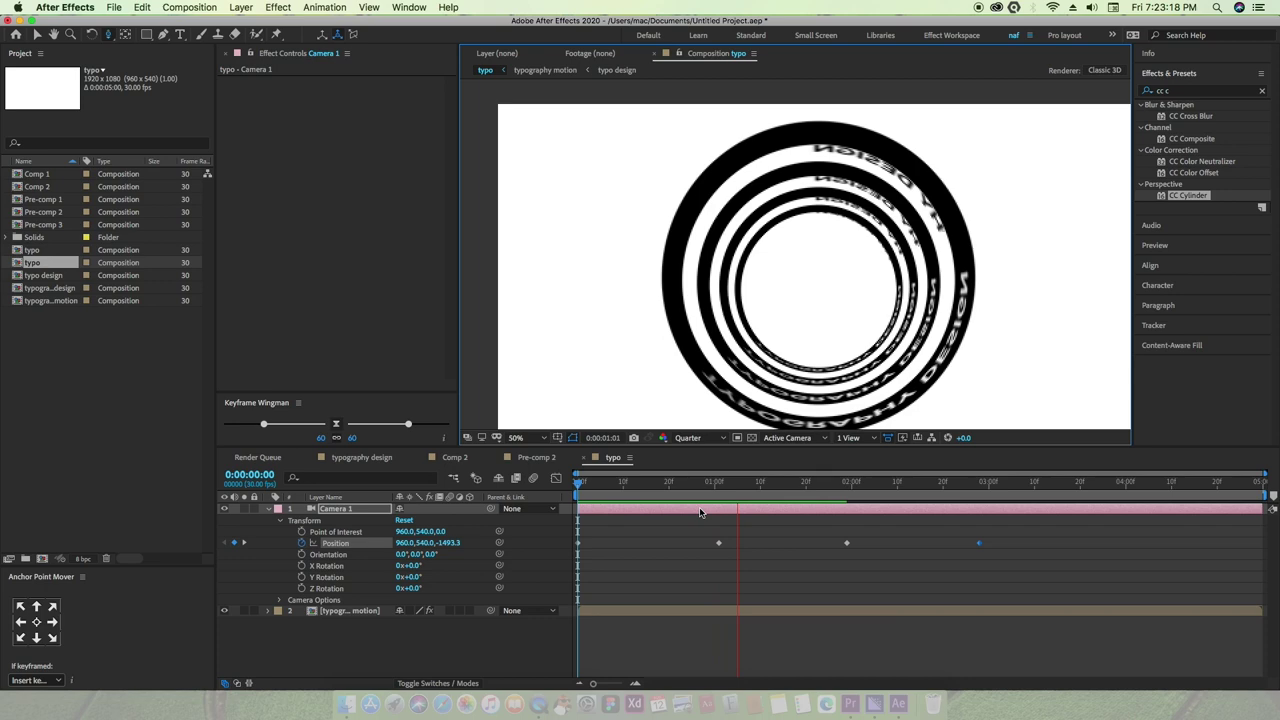
{"action": "key", "text": "space"}
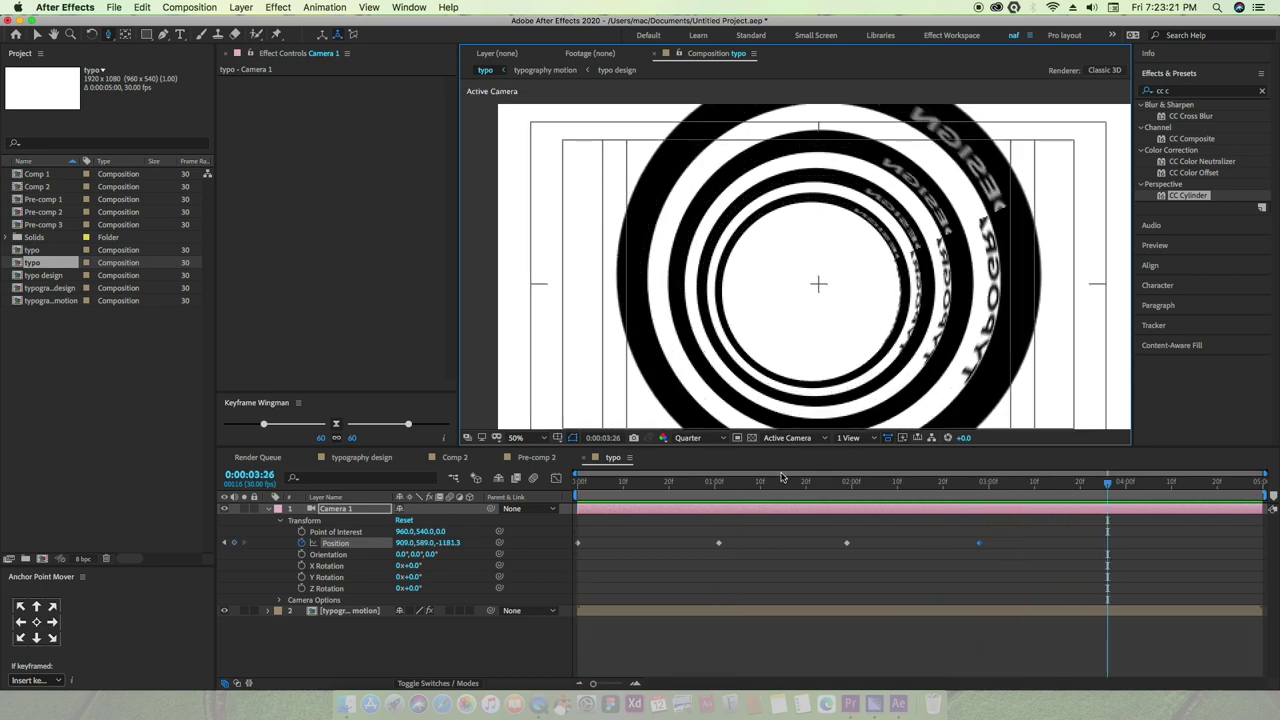
{"action": "left_click", "coordinate": [1104, 484]}
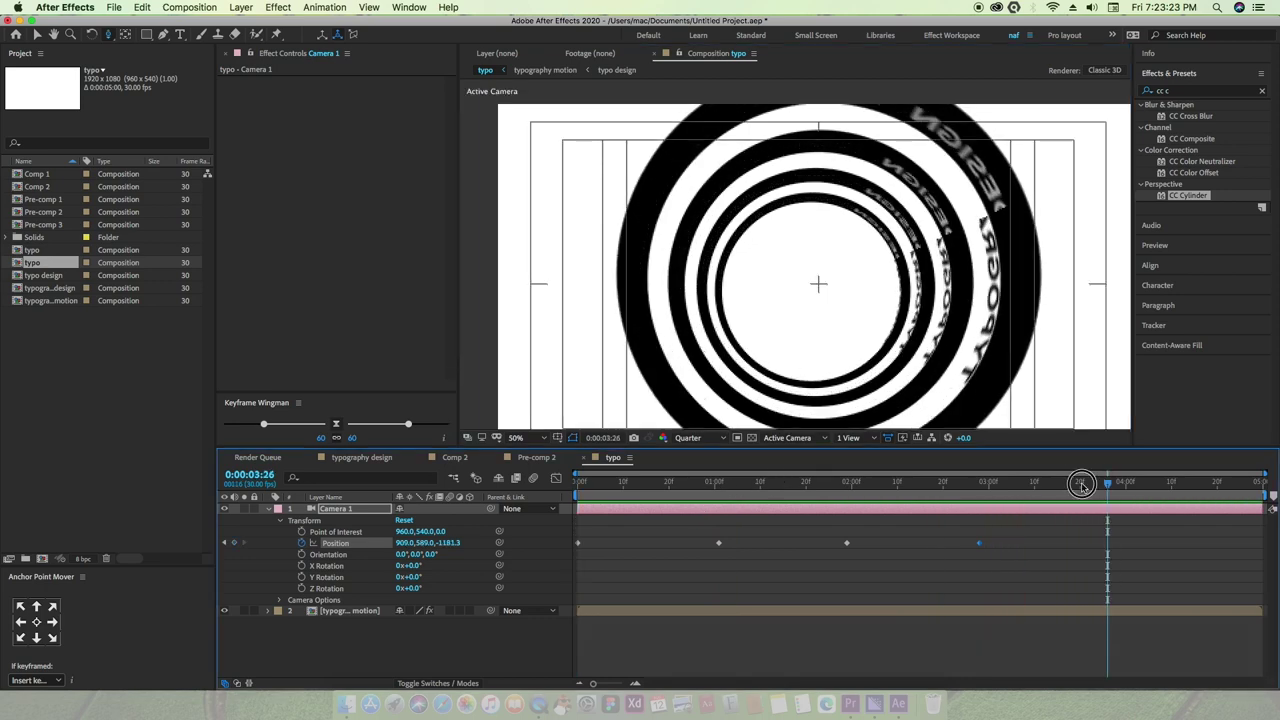
{"action": "left_click_drag", "start_coordinate": [966, 513], "coordinate": [1113, 513]}
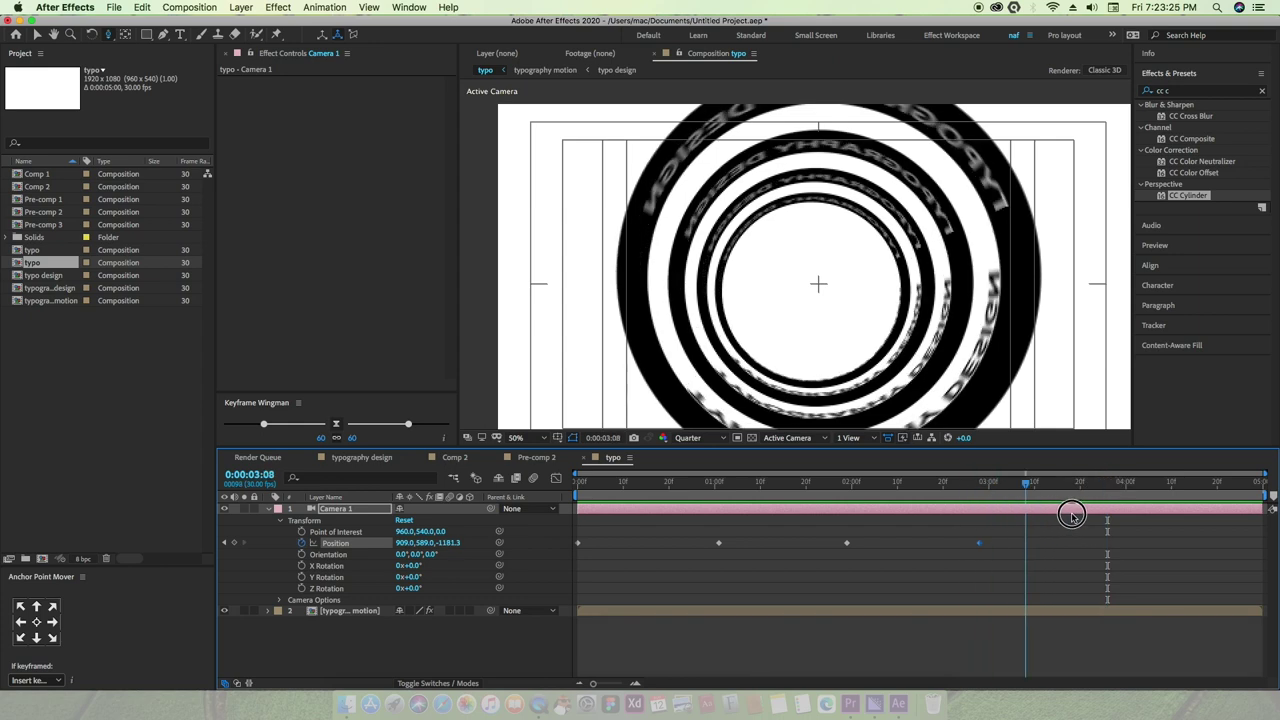
{"action": "left_click_drag", "start_coordinate": [1128, 482], "coordinate": [1258, 484]}
{"action": "left_click", "coordinate": [447, 547]}
{"action": "left_click_drag", "start_coordinate": [447, 547], "coordinate": [689, 550]}
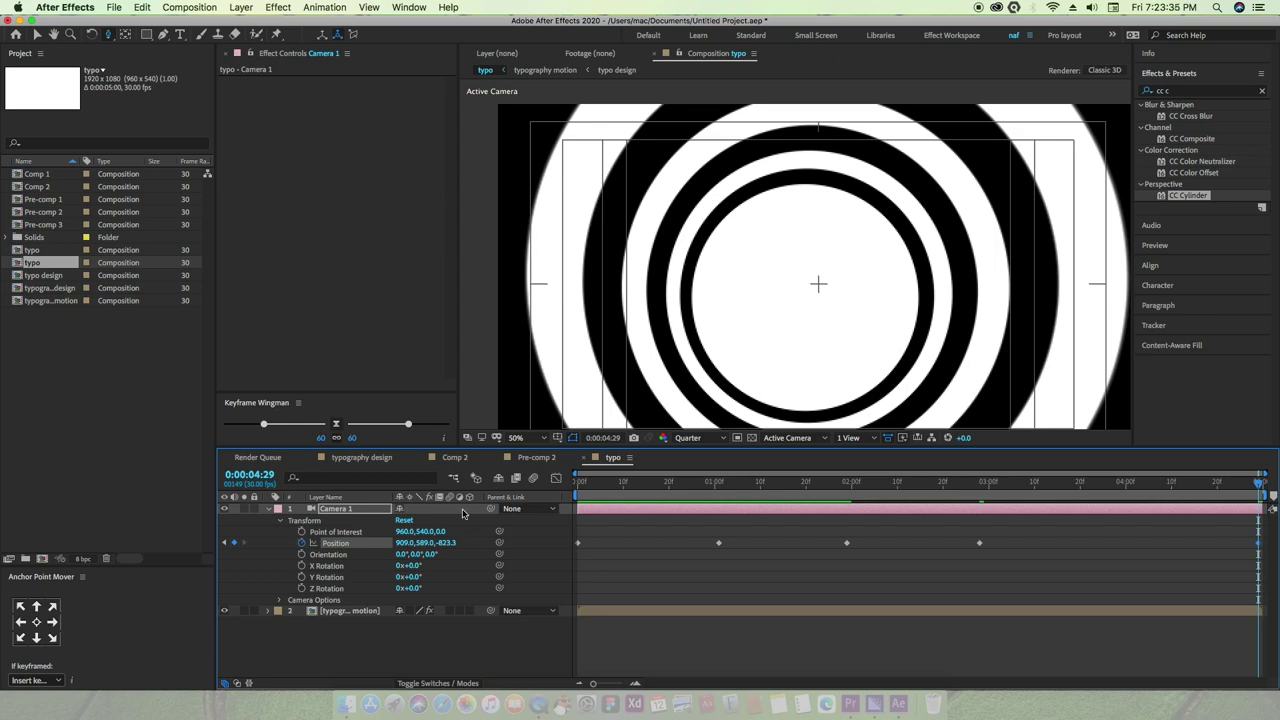
Turn on motion blur for the text layer and preview the camera move
{"action": "left_click", "coordinate": [451, 613]}
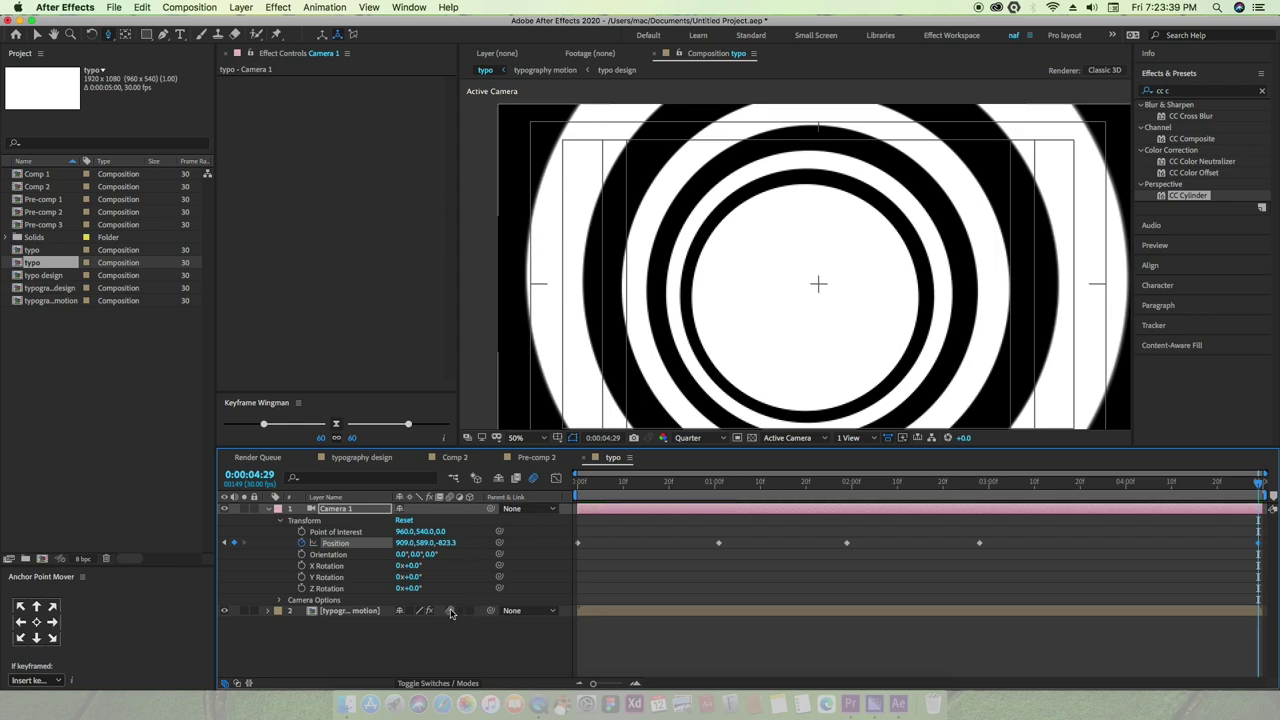
{"action": "key", "text": "Home"}
{"action": "key", "text": "space"}
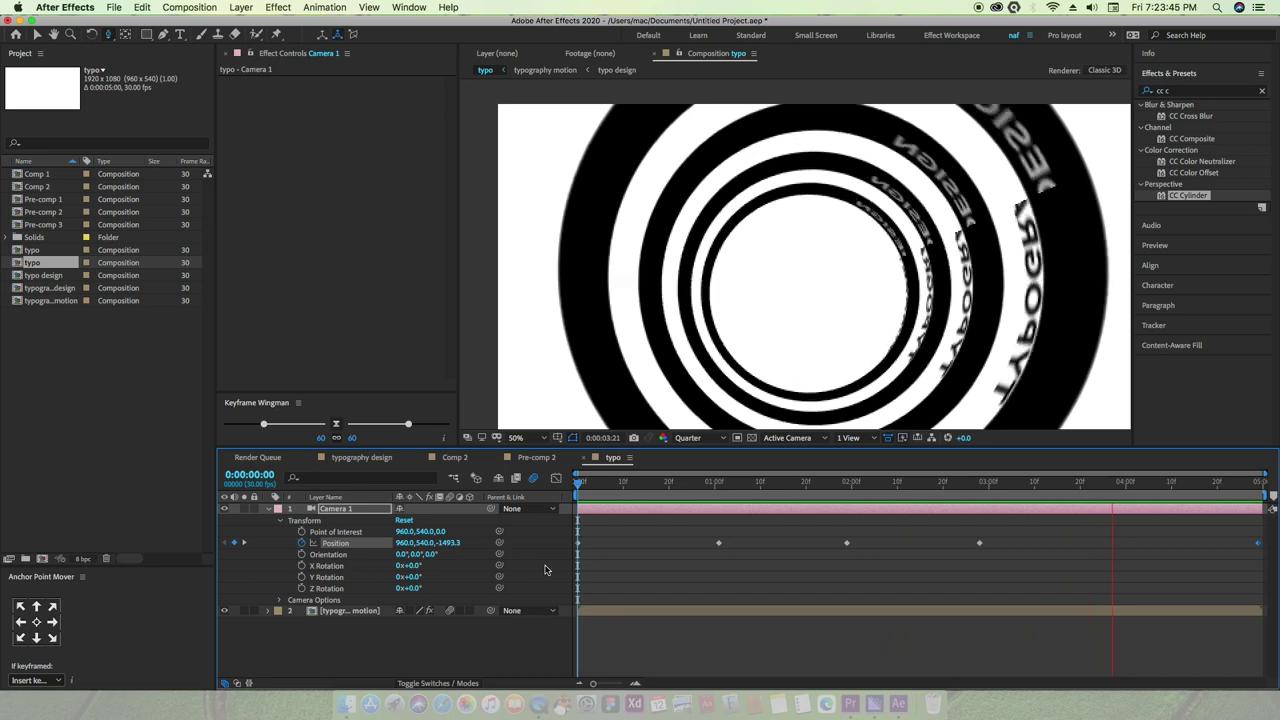
{"action": "left_click_drag", "start_coordinate": [1217, 484], "coordinate": [847, 540]}
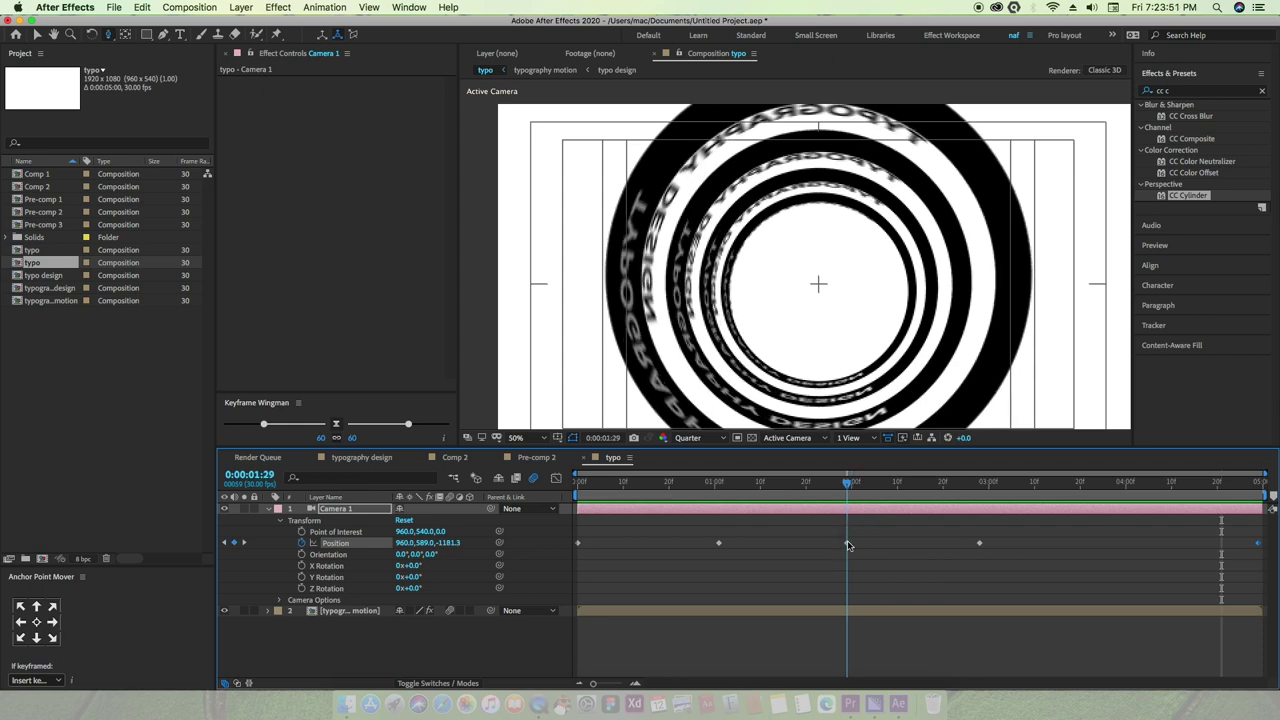
{"action": "left_click_drag", "start_coordinate": [847, 548], "coordinate": [602, 524]}
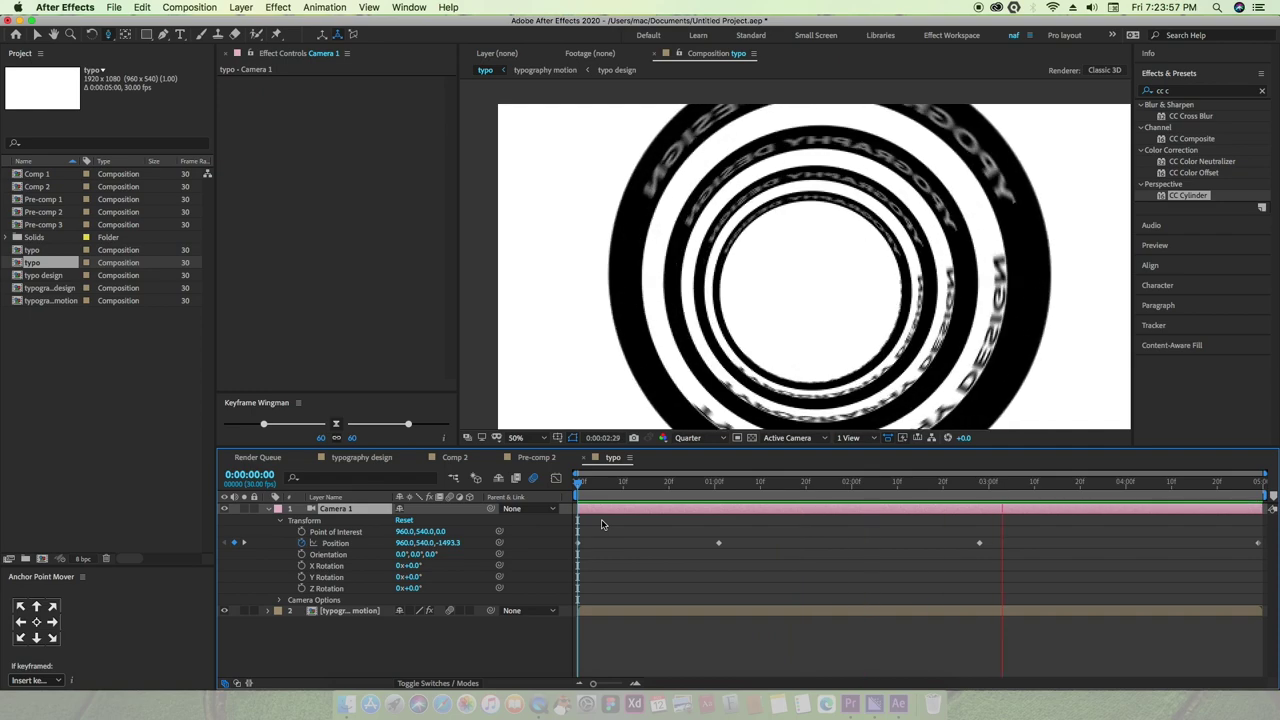
{"action": "key", "text": "space"}
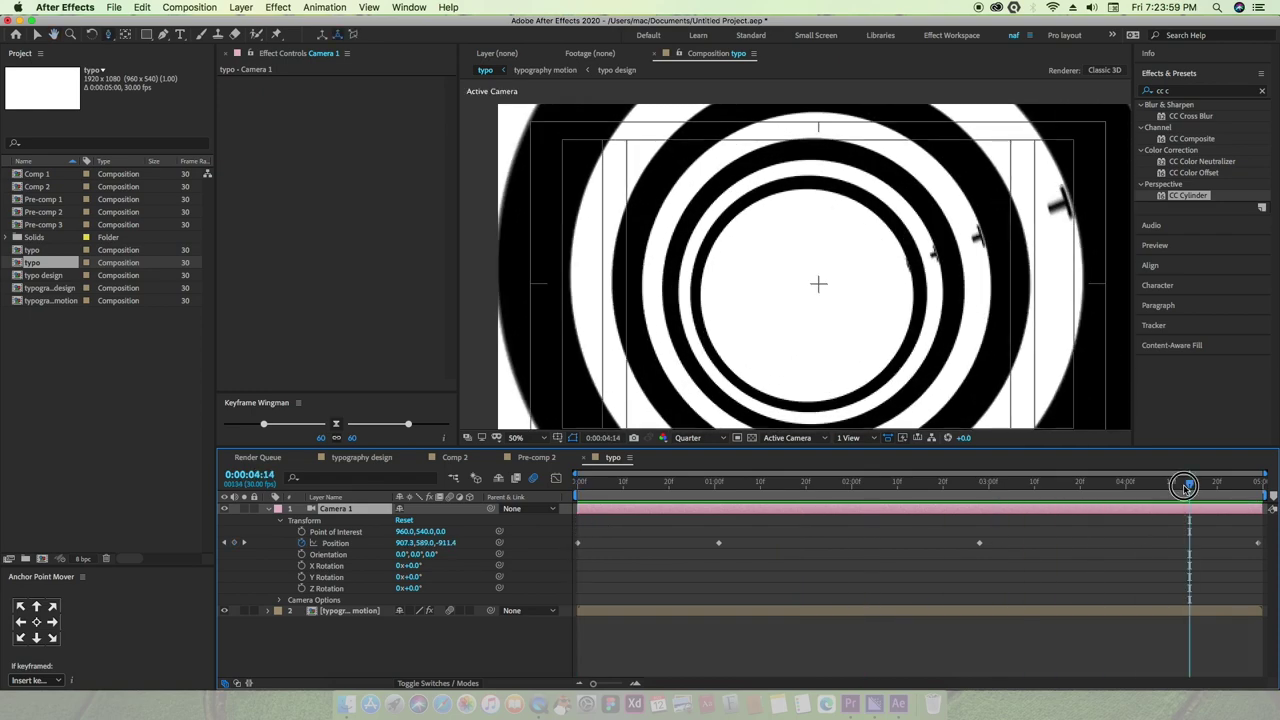
Shift the second Position keyframe later to about 1:10 and select the last two keyframes
{"action": "left_click_drag", "start_coordinate": [1190, 542], "coordinate": [970, 540]}
{"action": "left_click_drag", "start_coordinate": [718, 542], "coordinate": [760, 542]}
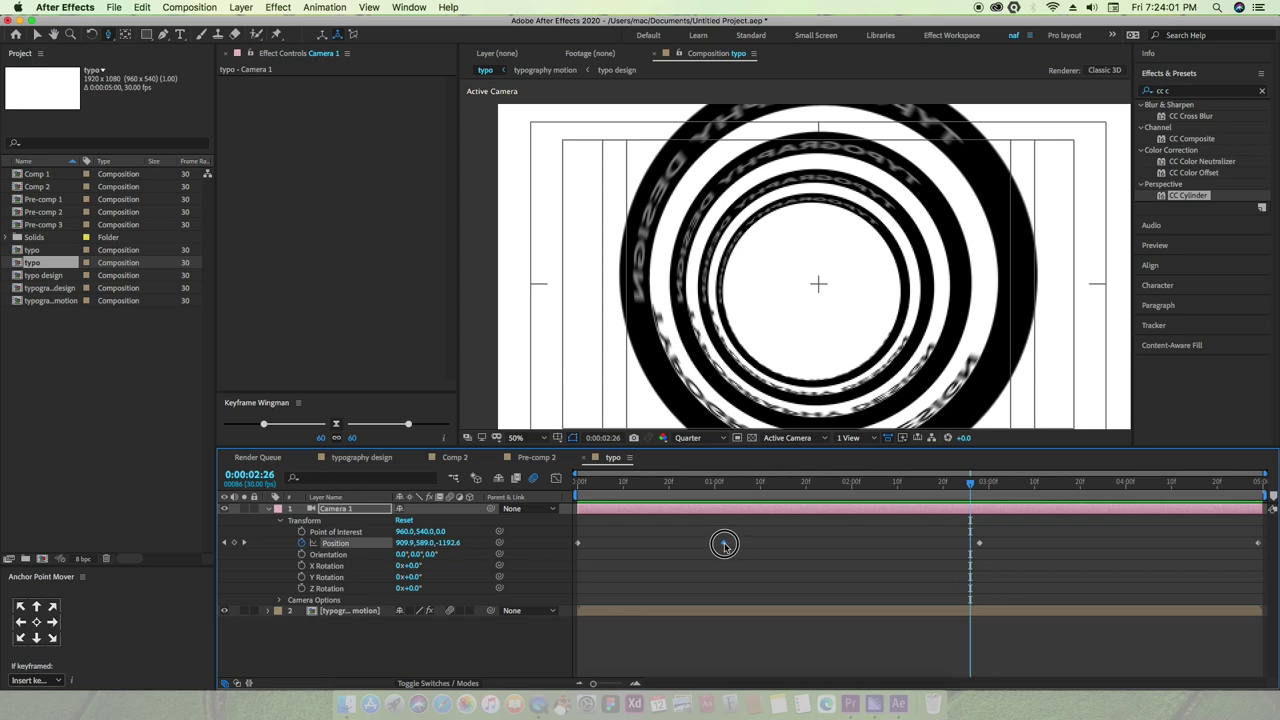
{"action": "left_click", "coordinate": [984, 499]}
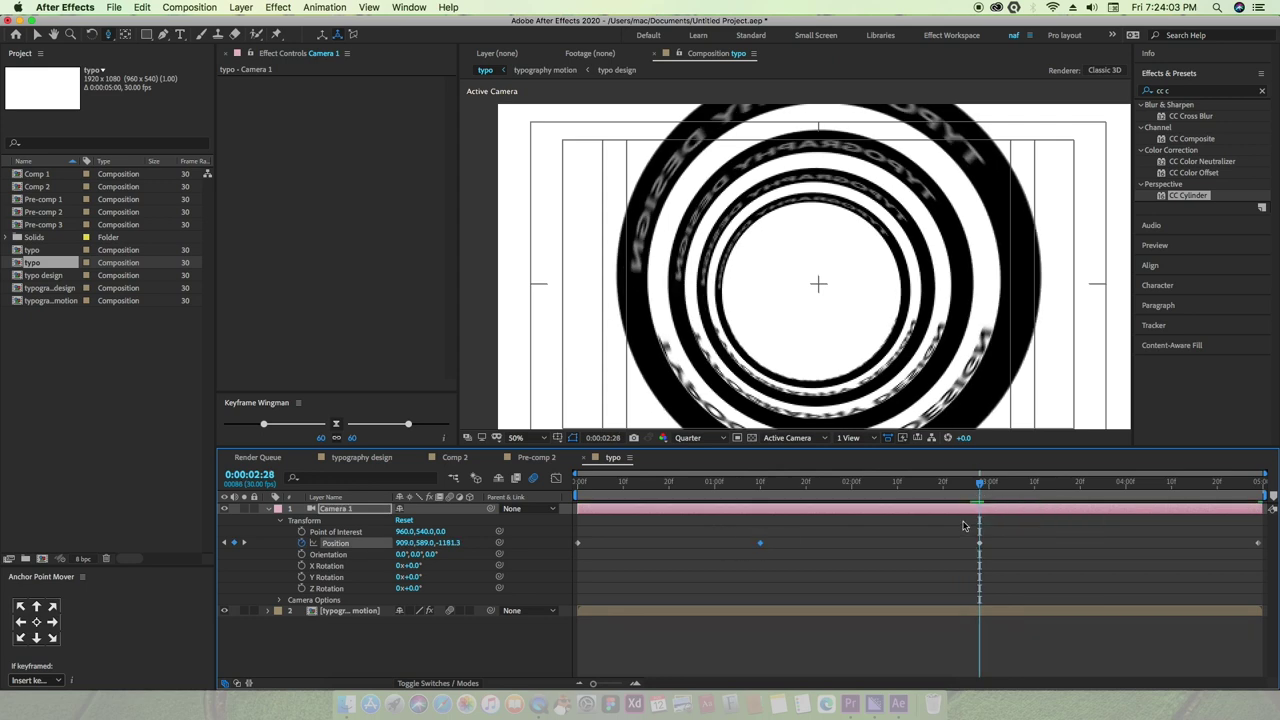
{"action": "left_click_drag", "start_coordinate": [963, 521], "coordinate": [1272, 585]}
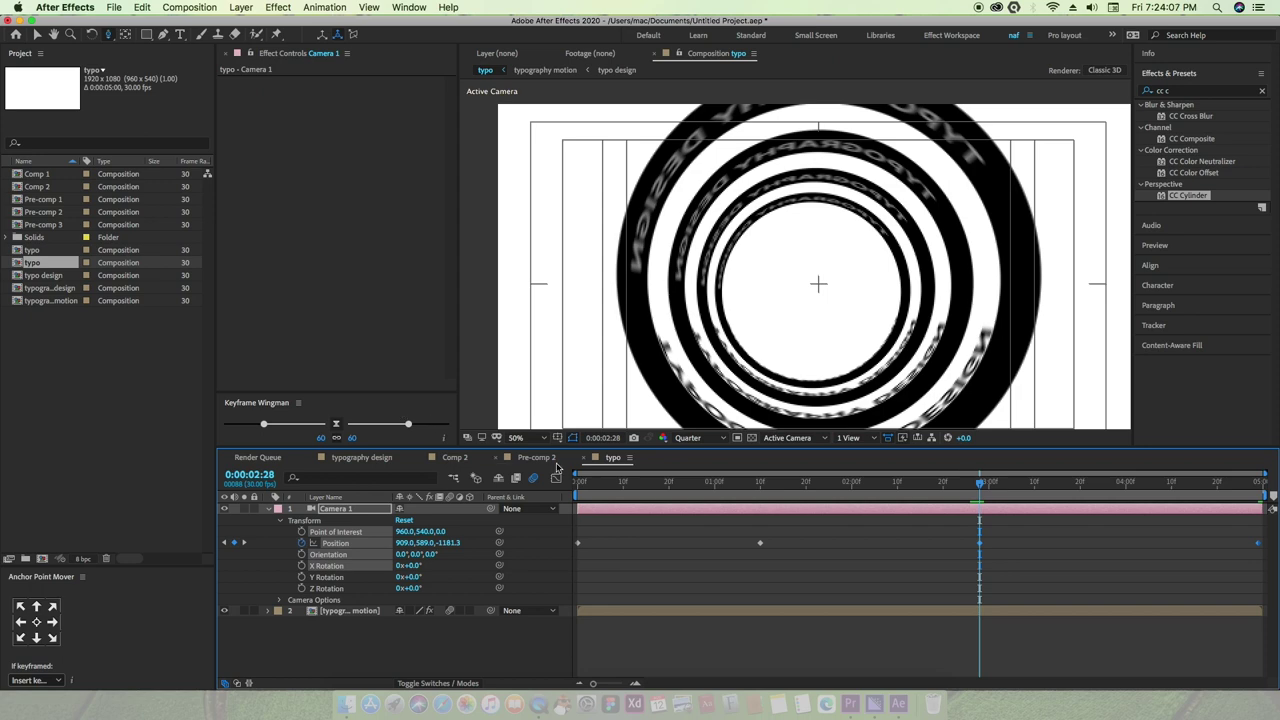
{"action": "left_click", "coordinate": [557, 479]}
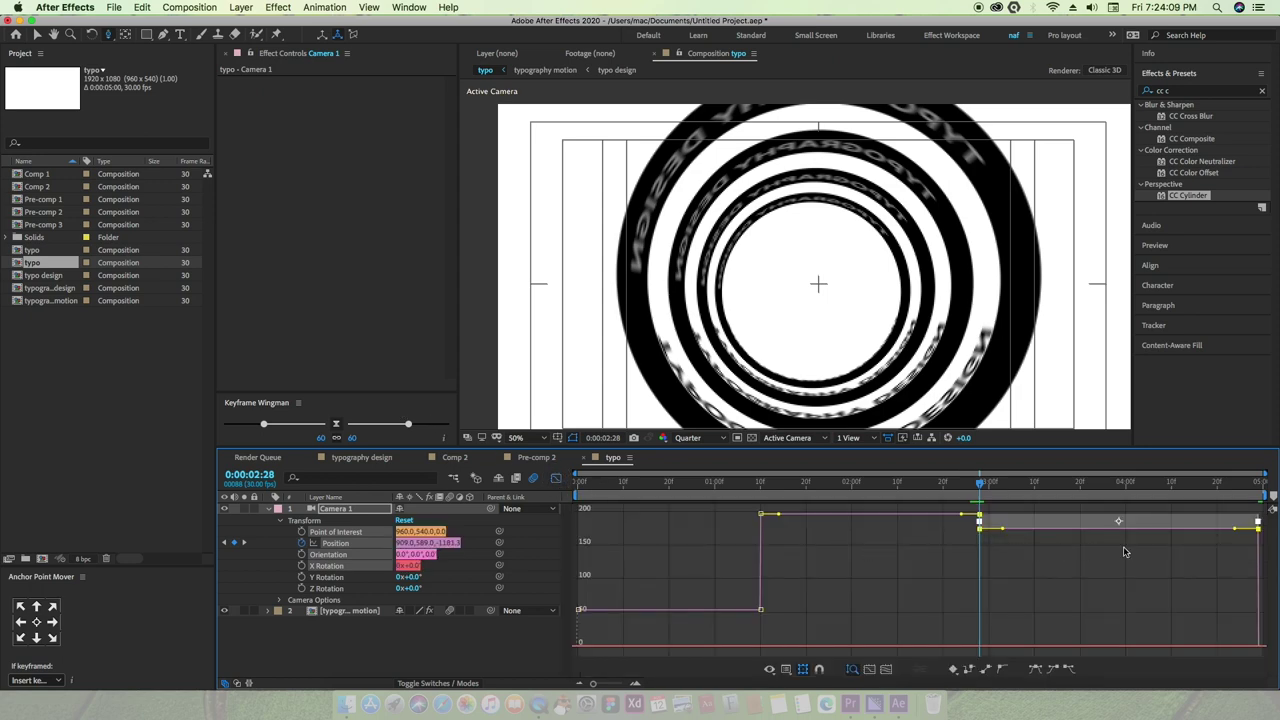
Ease the selected Position keyframes with 72% influence and preview the smoothed move
{"action": "left_click_drag", "start_coordinate": [413, 426], "coordinate": [420, 426]}
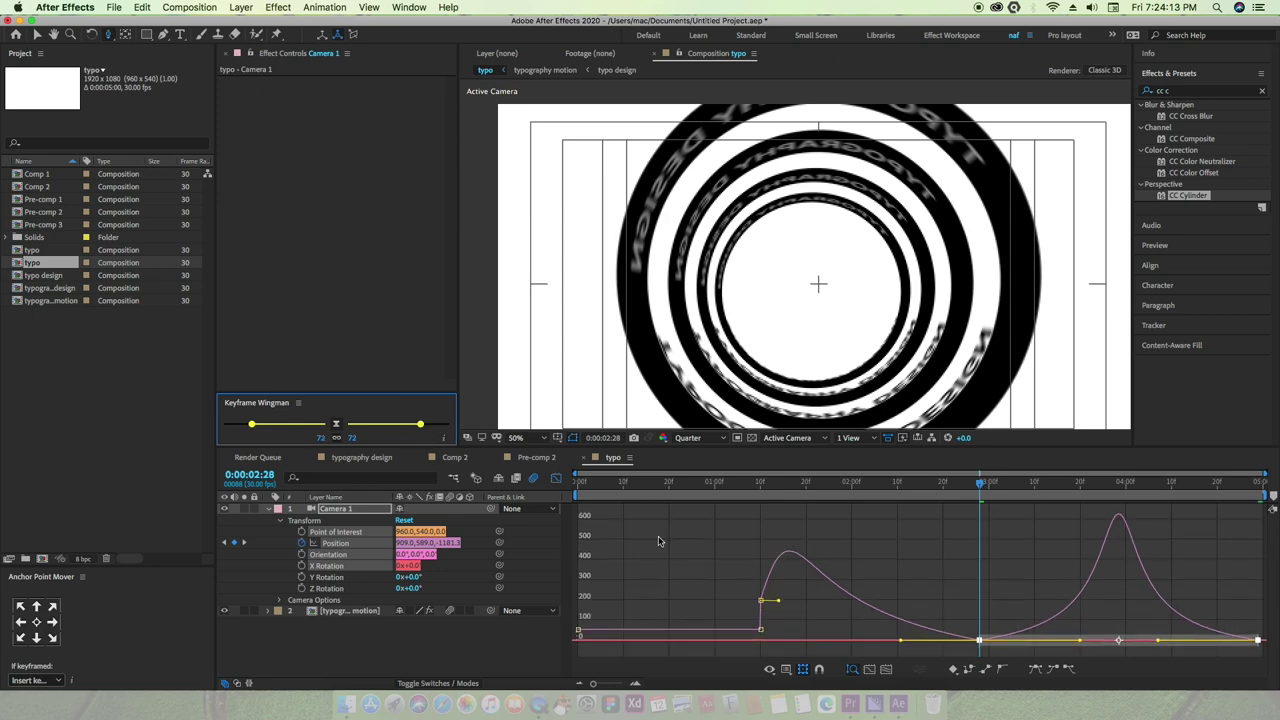
{"action": "left_click_drag", "start_coordinate": [777, 601], "coordinate": [784, 636]}
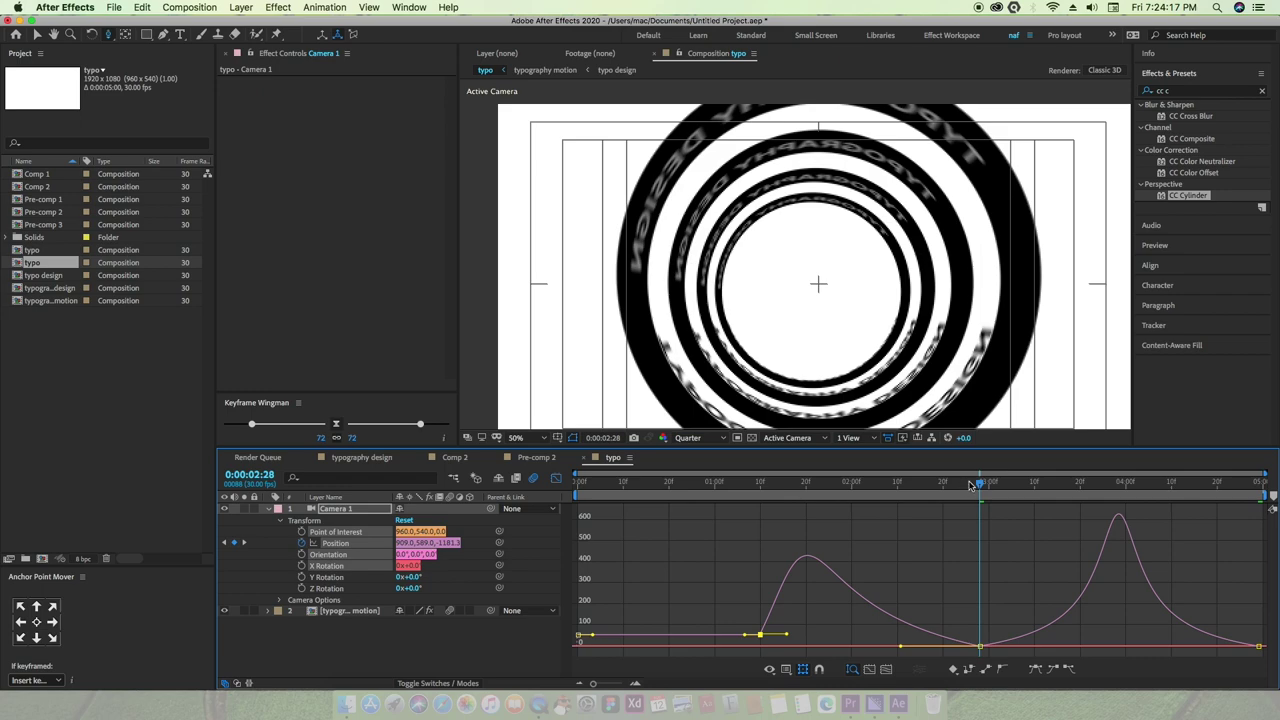
{"action": "key", "text": "Home"}
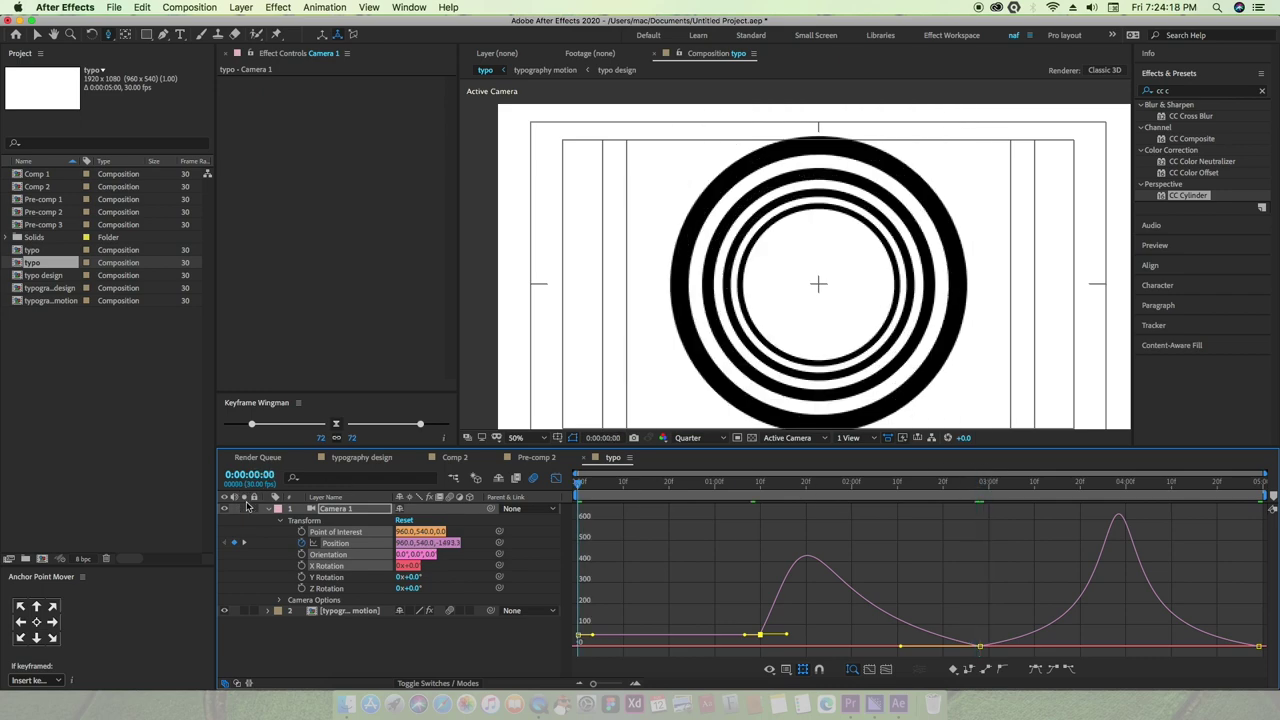
{"action": "key", "text": "space"}
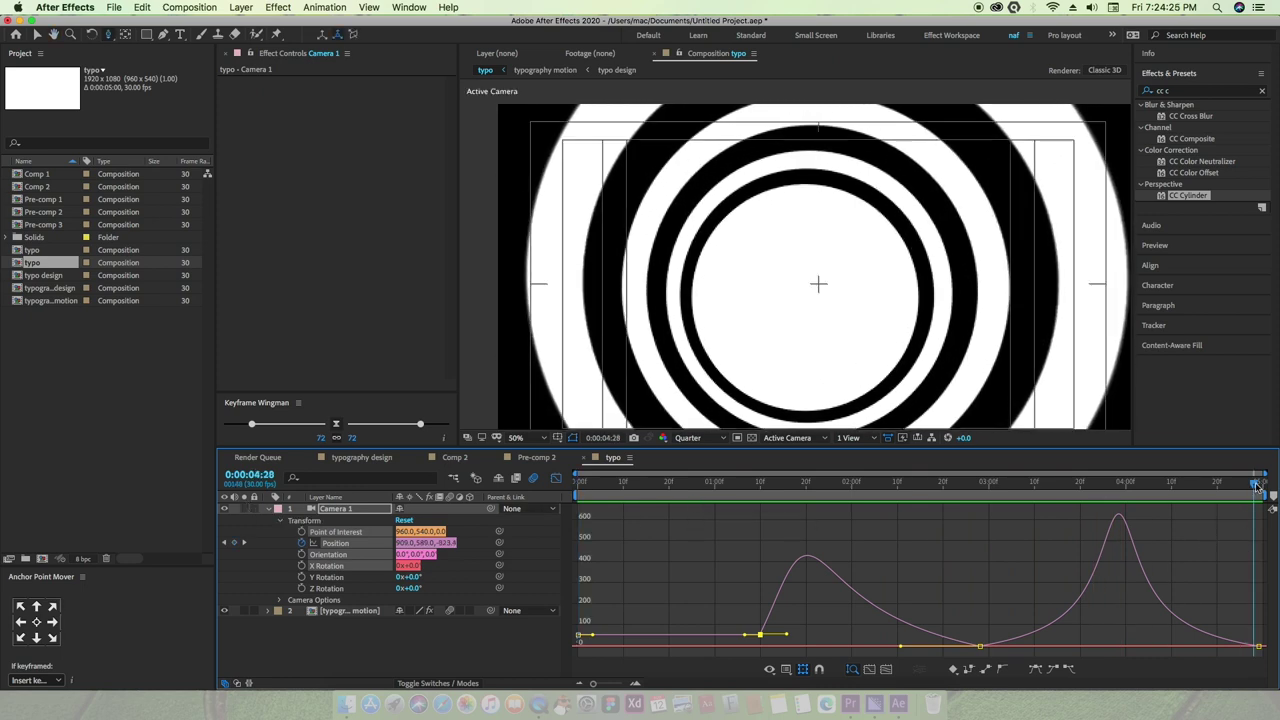
Scrub back through the move, return to the keyframe layer bars and go to the start
{"action": "left_click_drag", "start_coordinate": [1262, 483], "coordinate": [710, 483]}
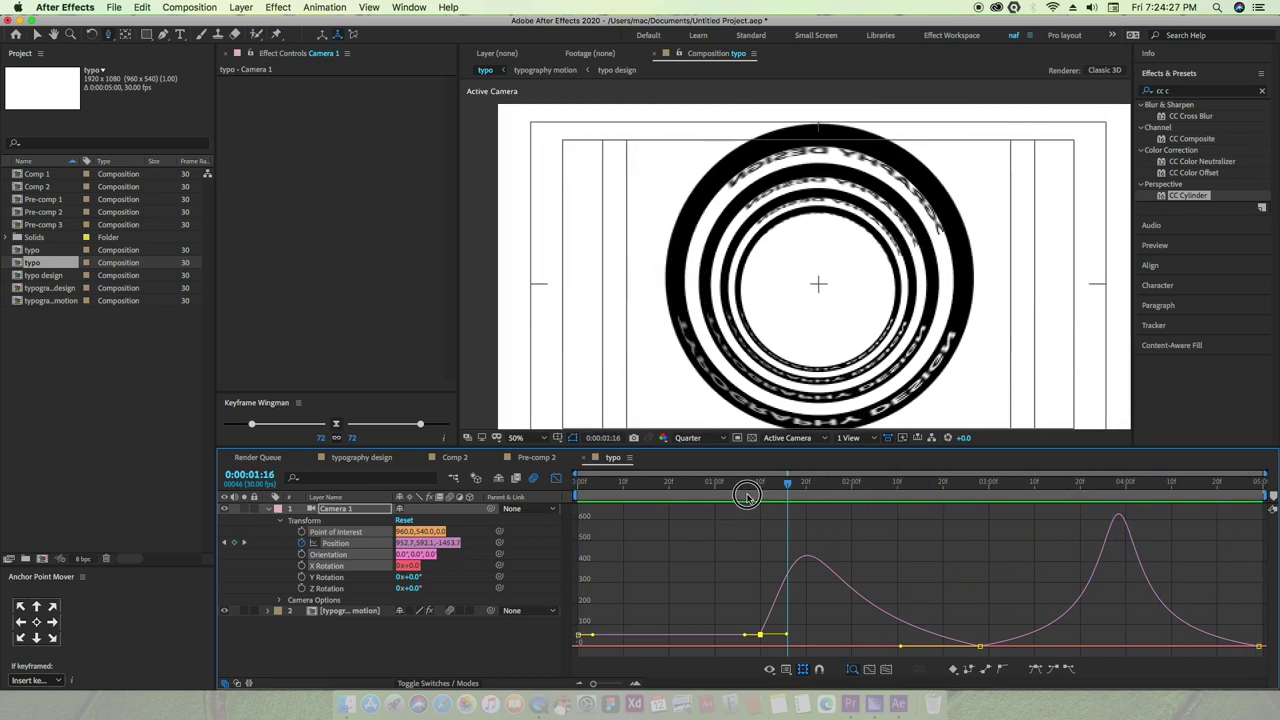
{"action": "scroll", "coordinate": [794, 316], "scroll_direction": "down", "scroll_amount": 2}
{"action": "scroll", "coordinate": [794, 316], "scroll_direction": "up", "scroll_amount": 2}
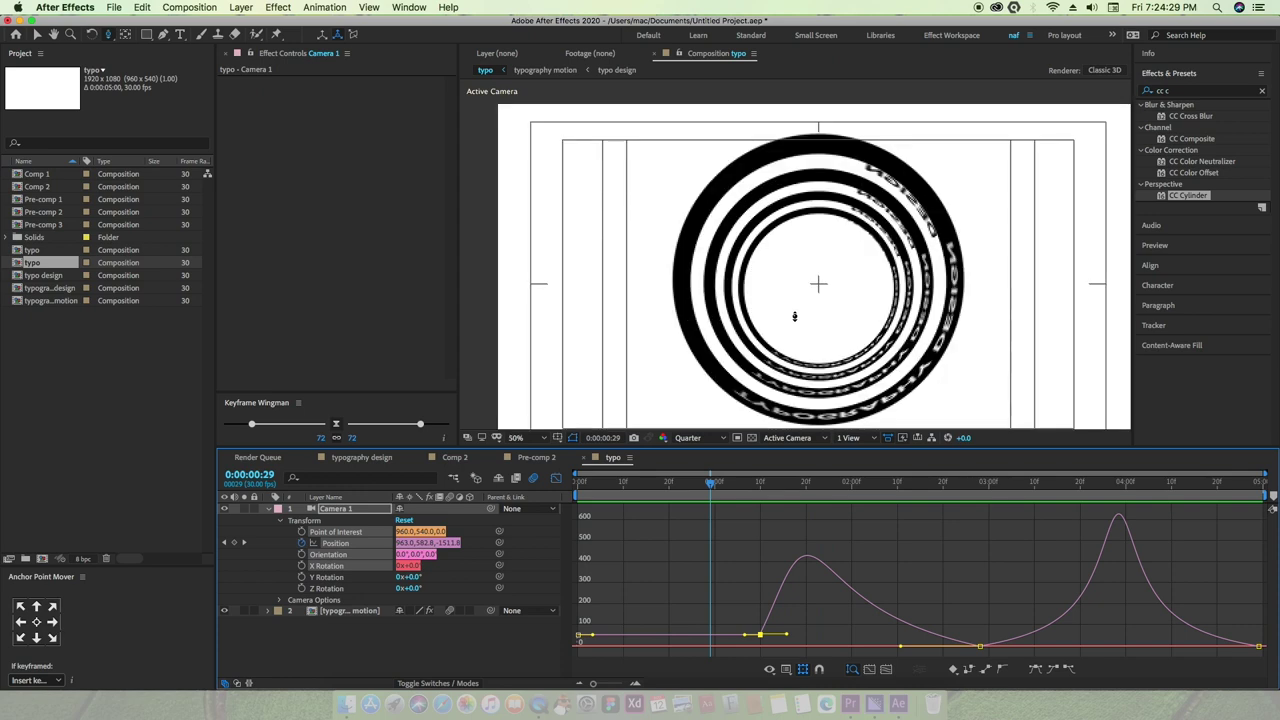
{"action": "mouse_move", "coordinate": [709, 490]}
{"action": "left_mouse_down"}
{"action": "mouse_move", "coordinate": [576, 483]}
{"action": "mouse_move", "coordinate": [1272, 527]}
{"action": "left_mouse_up"}
{"action": "left_click", "coordinate": [557, 478]}
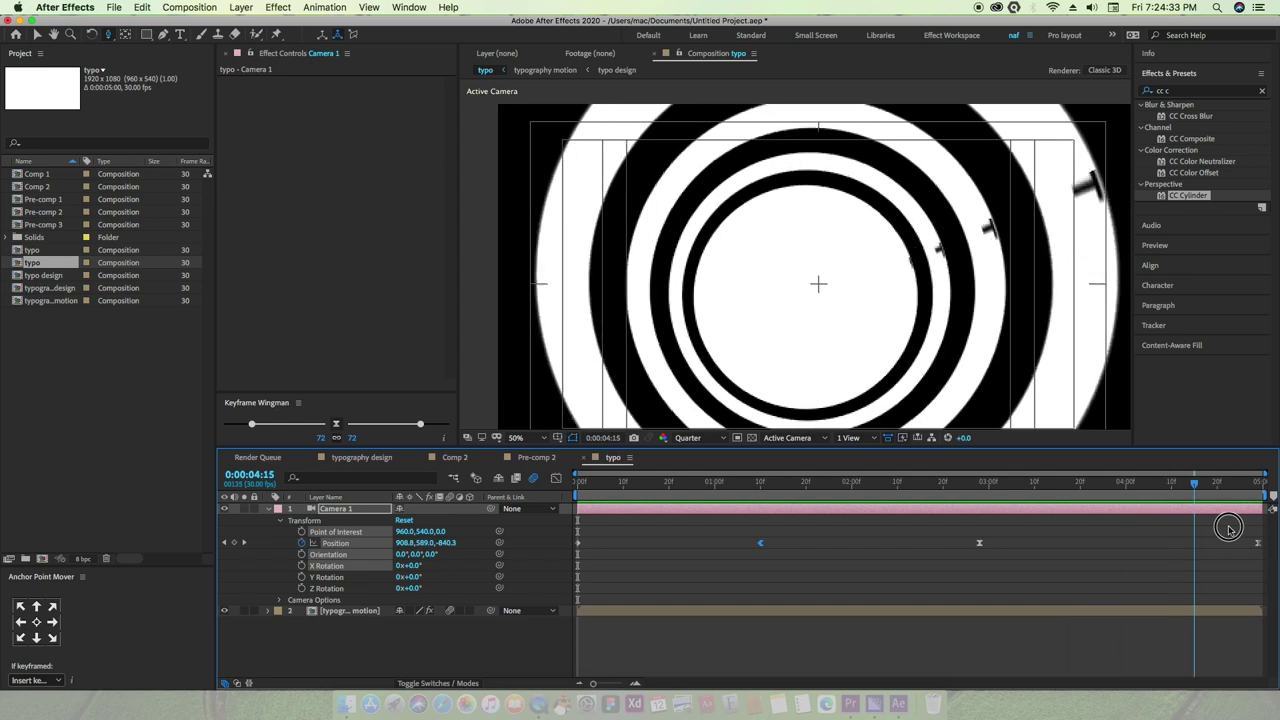
{"action": "key", "text": "Home"}
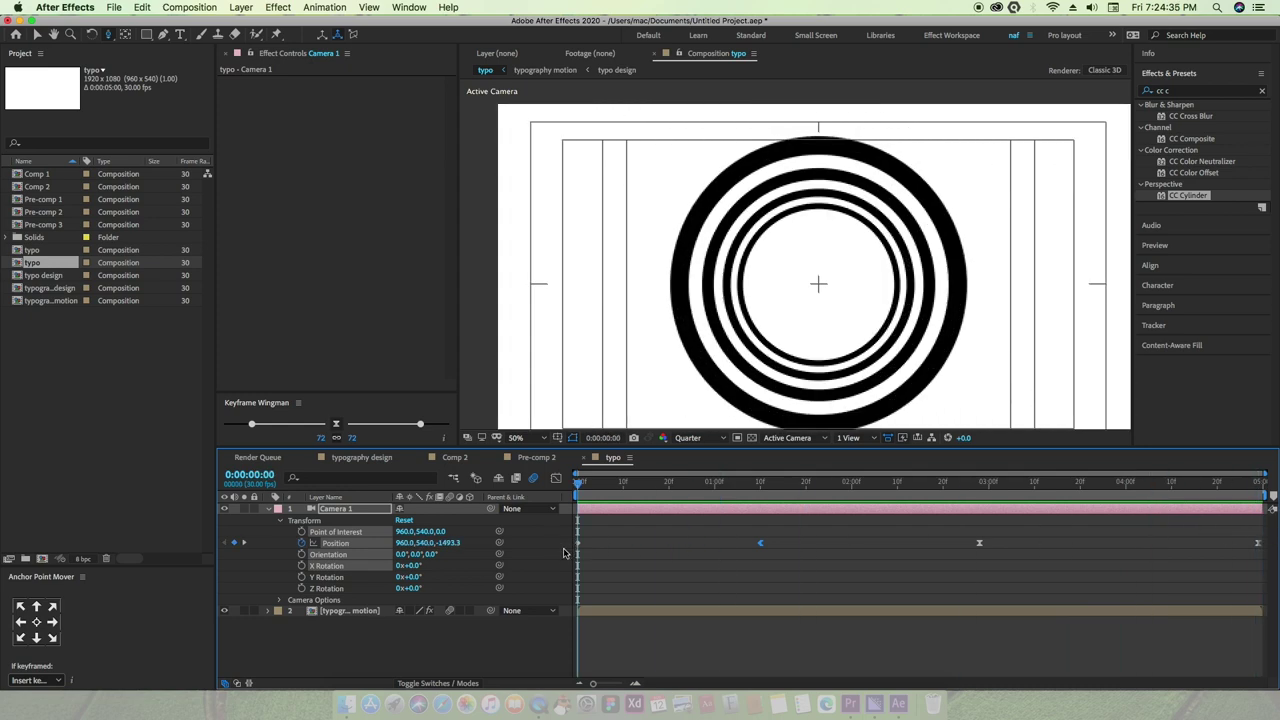
{"action": "left_click", "coordinate": [355, 458]}
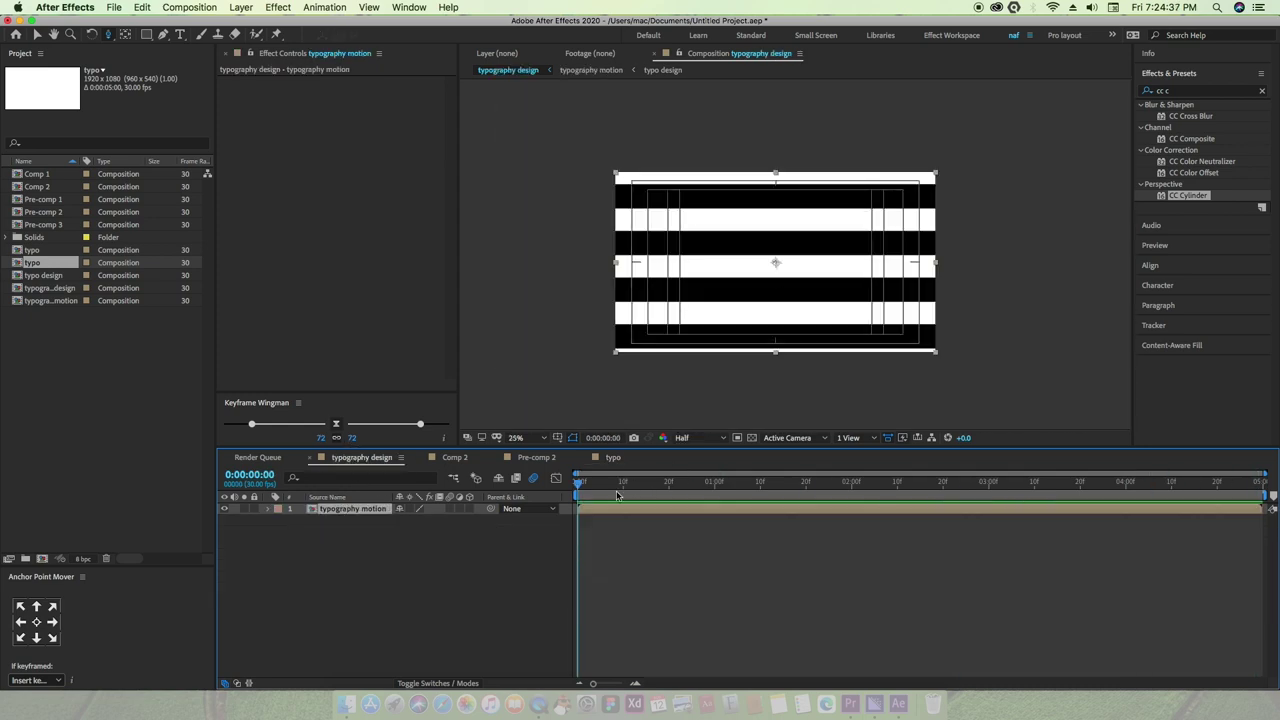
{"action": "key", "text": "space"}
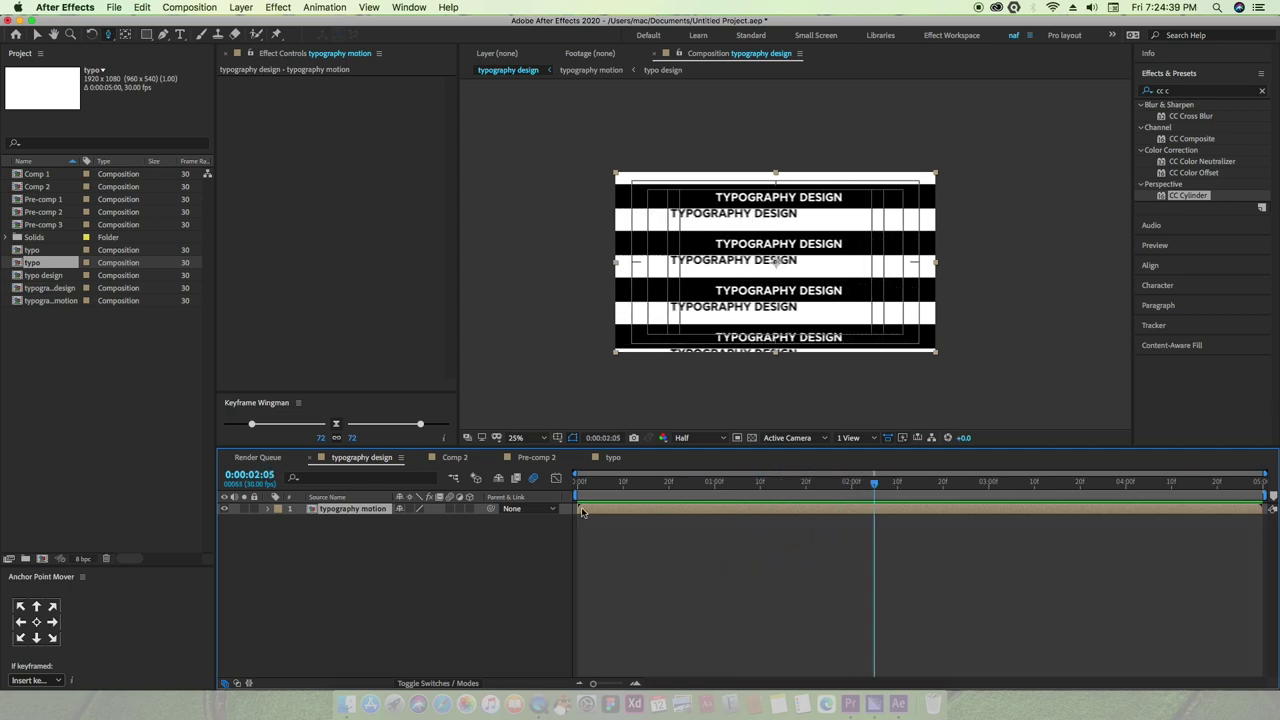
{"action": "left_click", "coordinate": [610, 458]}
{"action": "left_click_drag", "start_coordinate": [578, 484], "coordinate": [992, 494]}
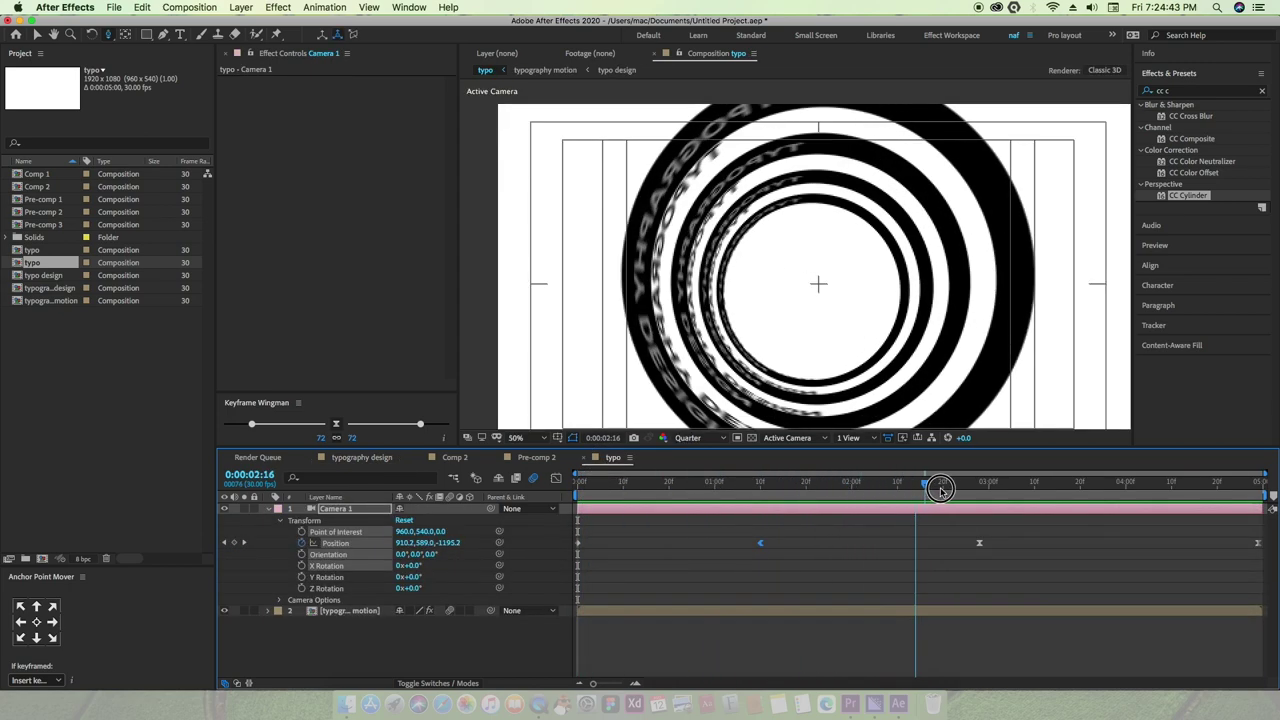